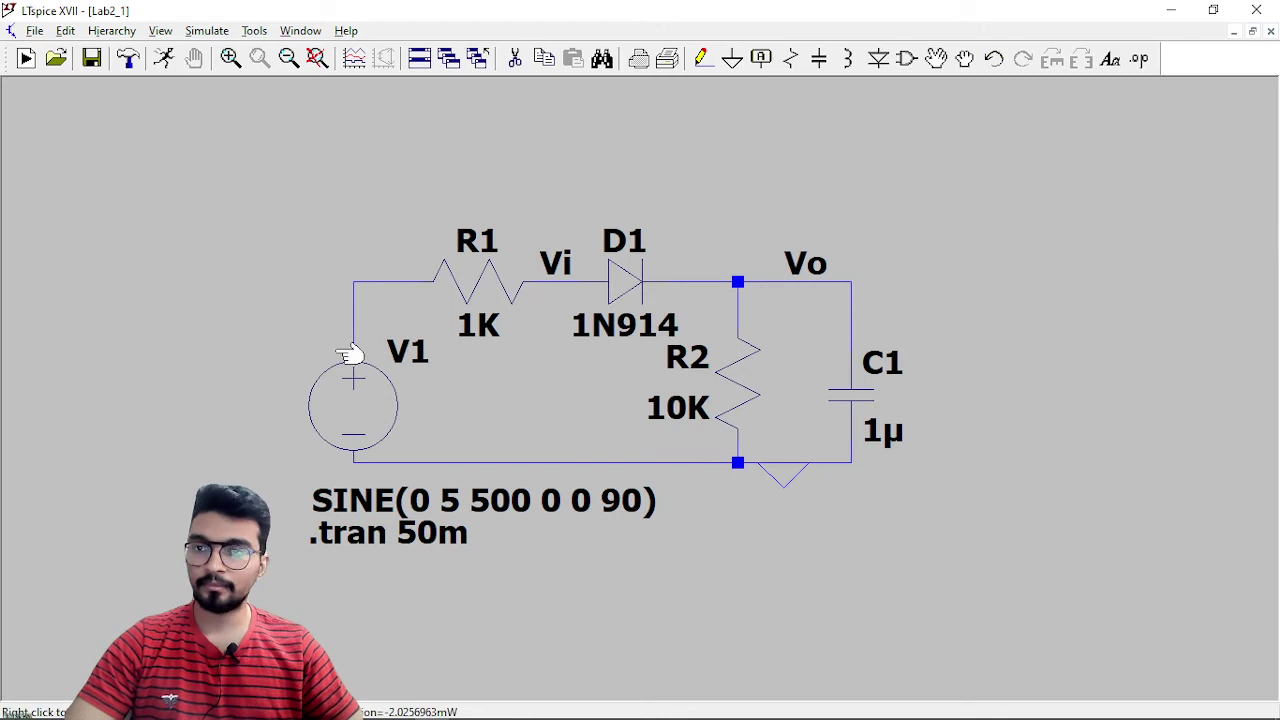
Step: Run the transient simulation and plot the voltages at the source node above V1, at Vi and at Vo
click(165, 60)
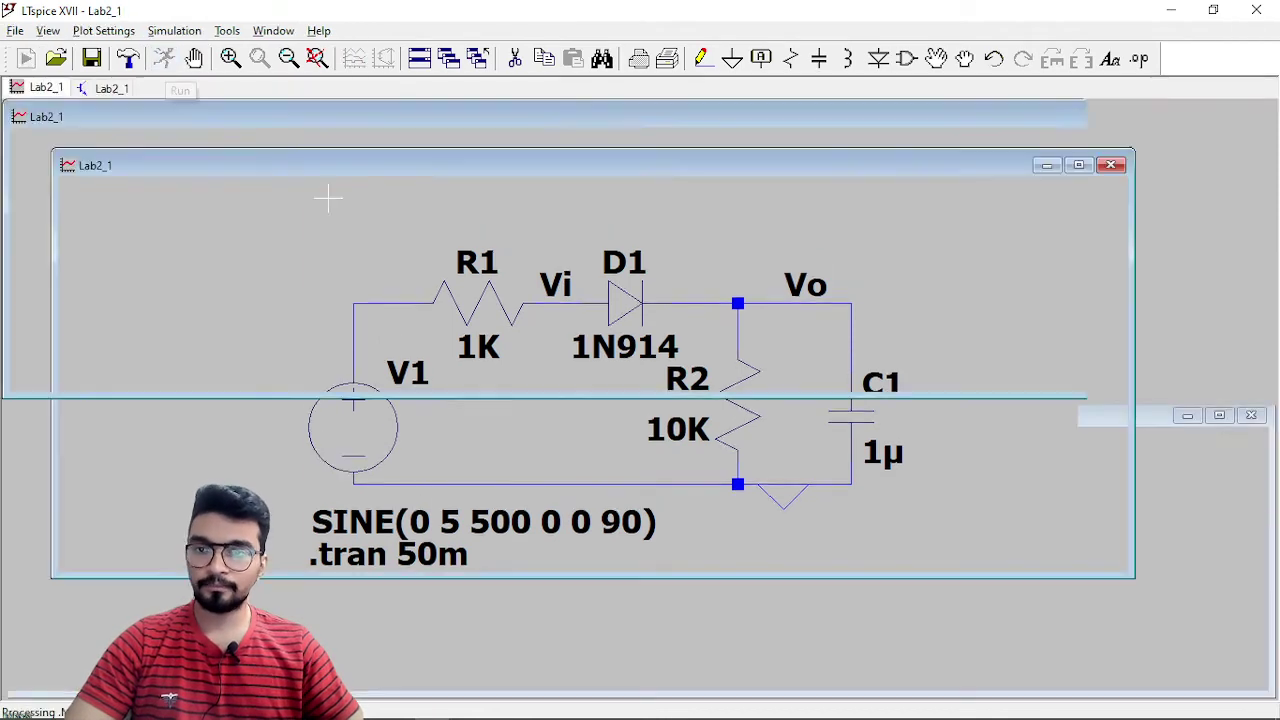
scroll(596, 500, up, 1)
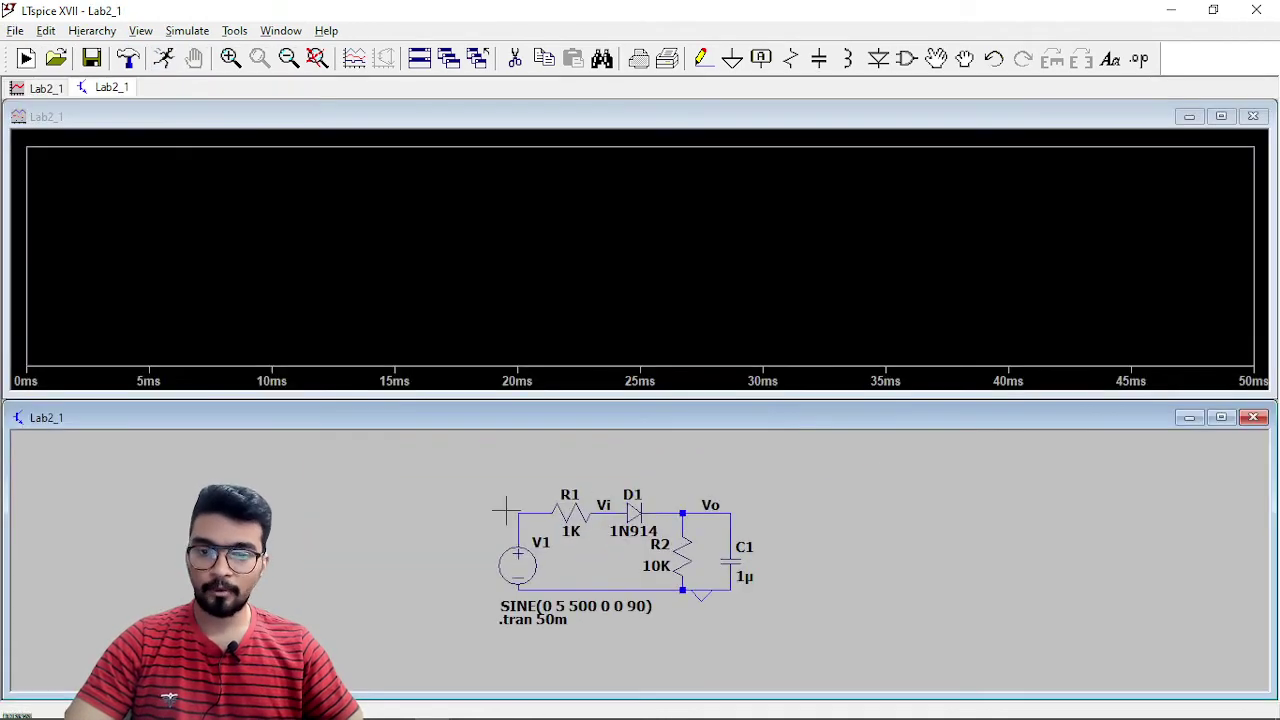
click(522, 510)
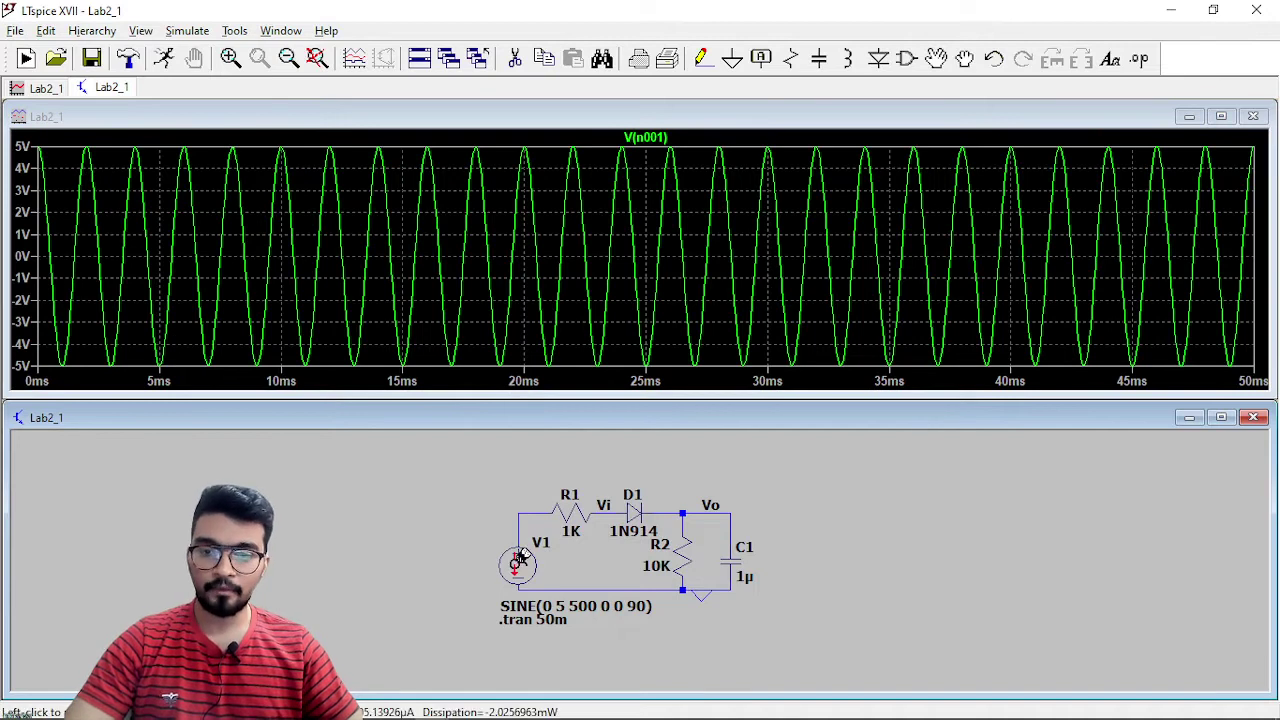
click(615, 509)
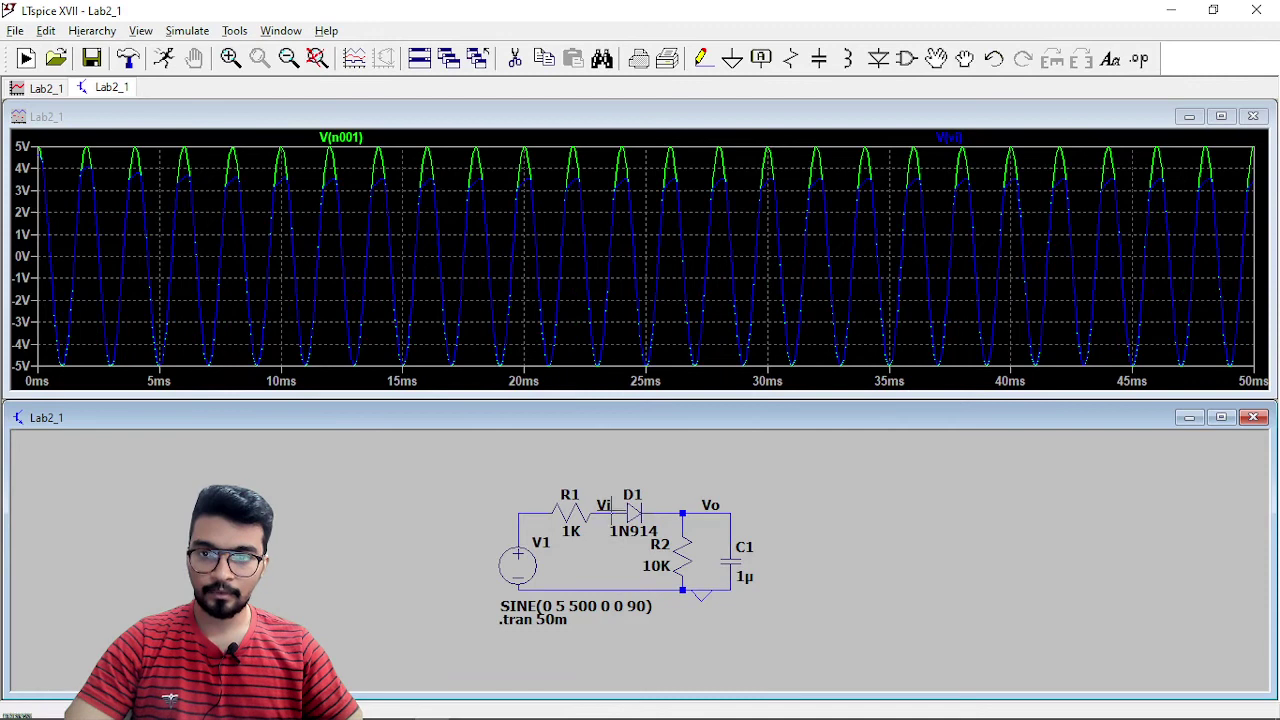
click(701, 511)
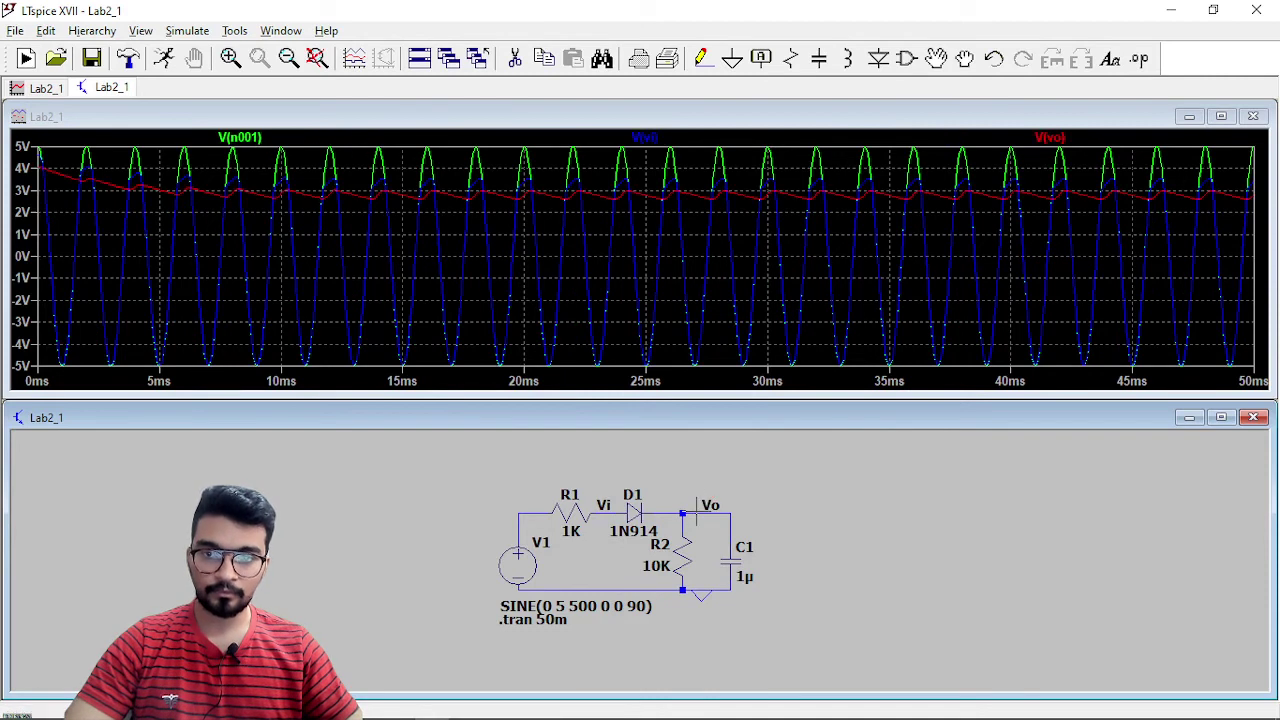
Step: Add two plot panes, maximize the waveform window, and move V(n001) and V(vi) into their own panes so each trace is separate
right_click(623, 249)
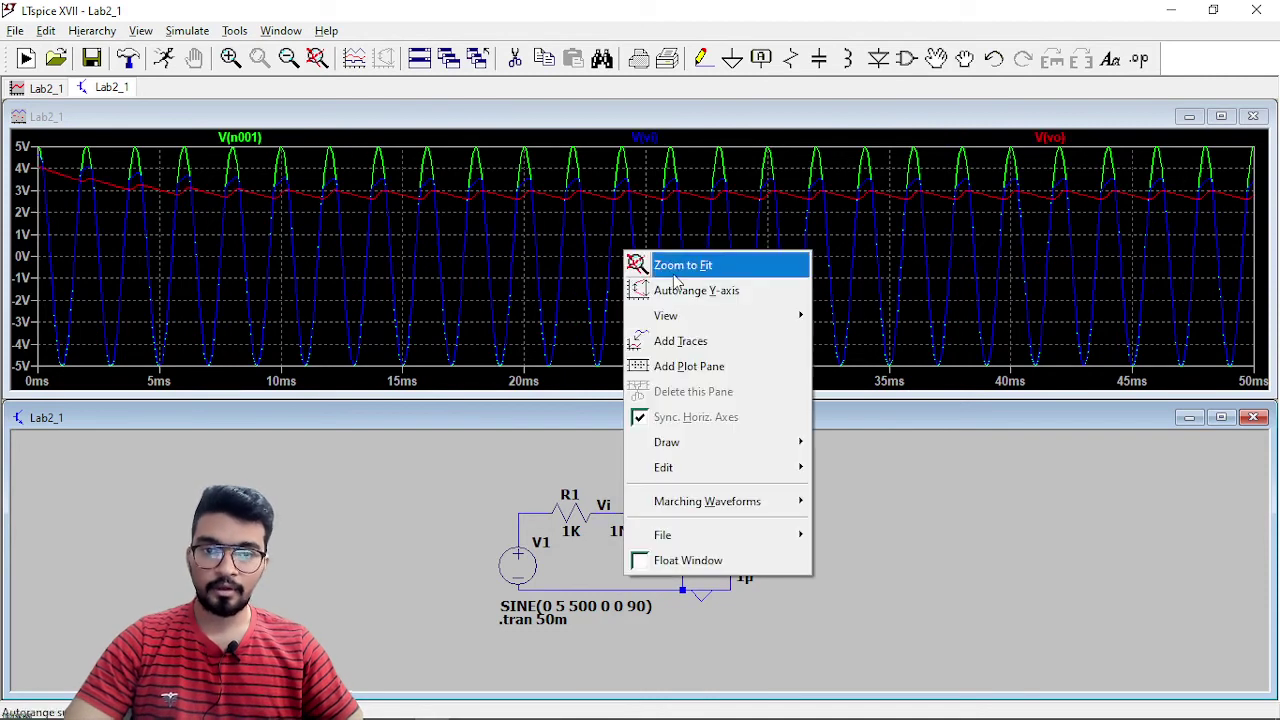
click(710, 366)
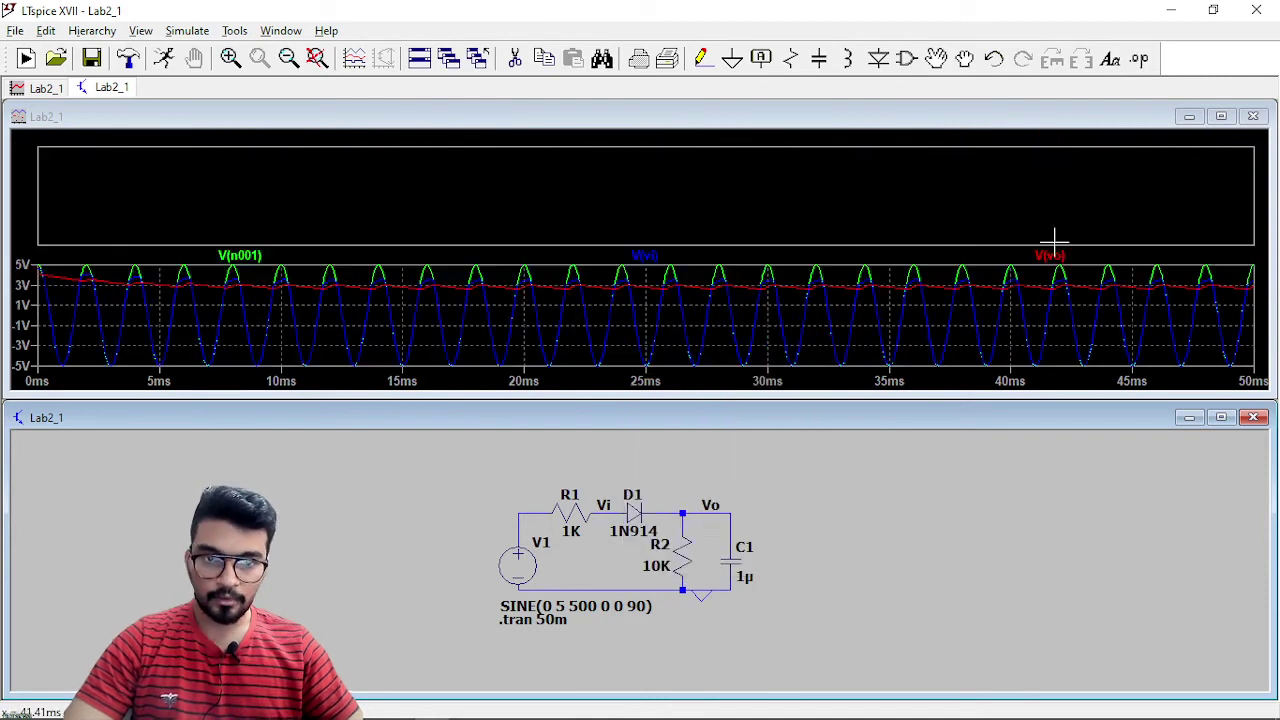
click(1221, 117)
right_click(675, 298)
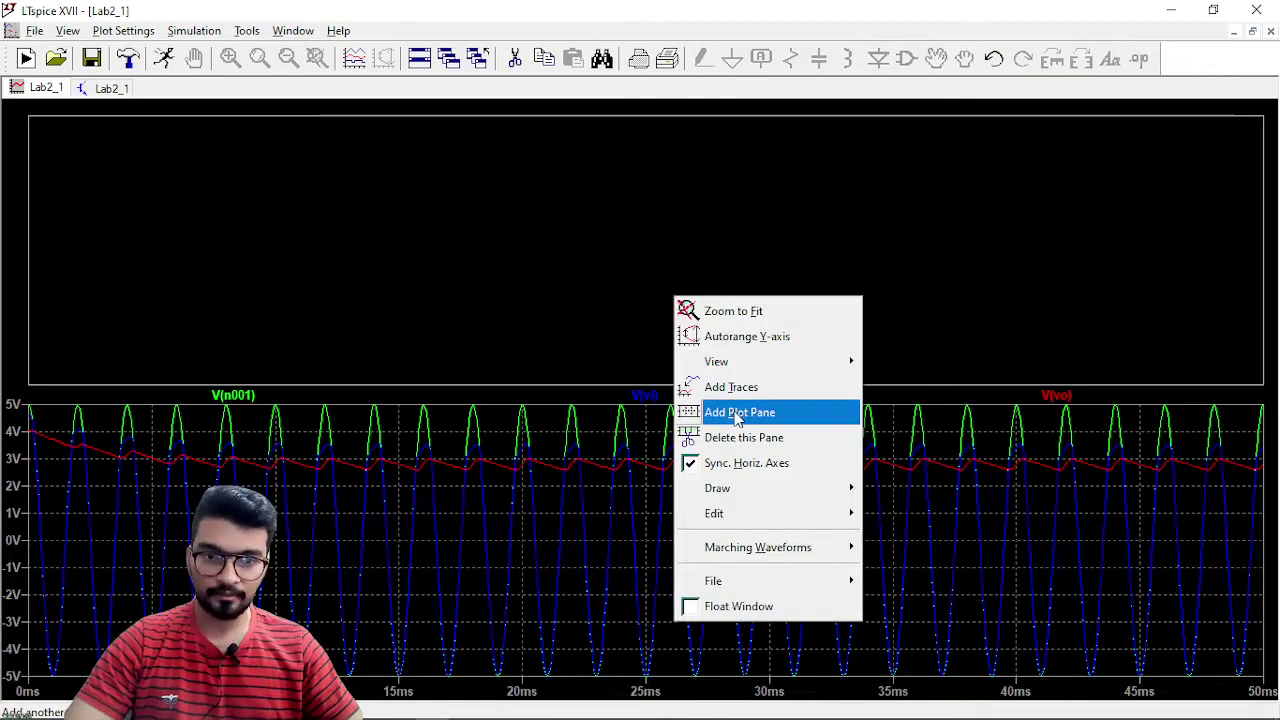
click(735, 412)
drag(309, 388, 369, 246)
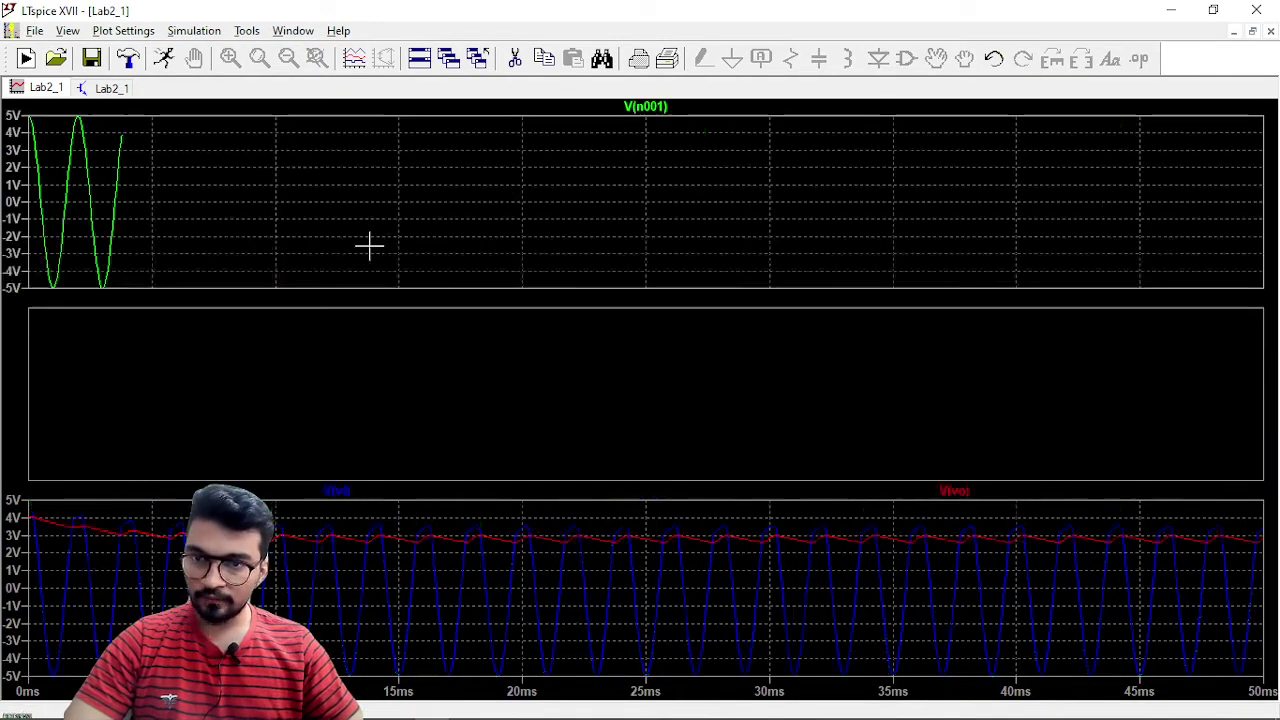
drag(345, 495, 406, 400)
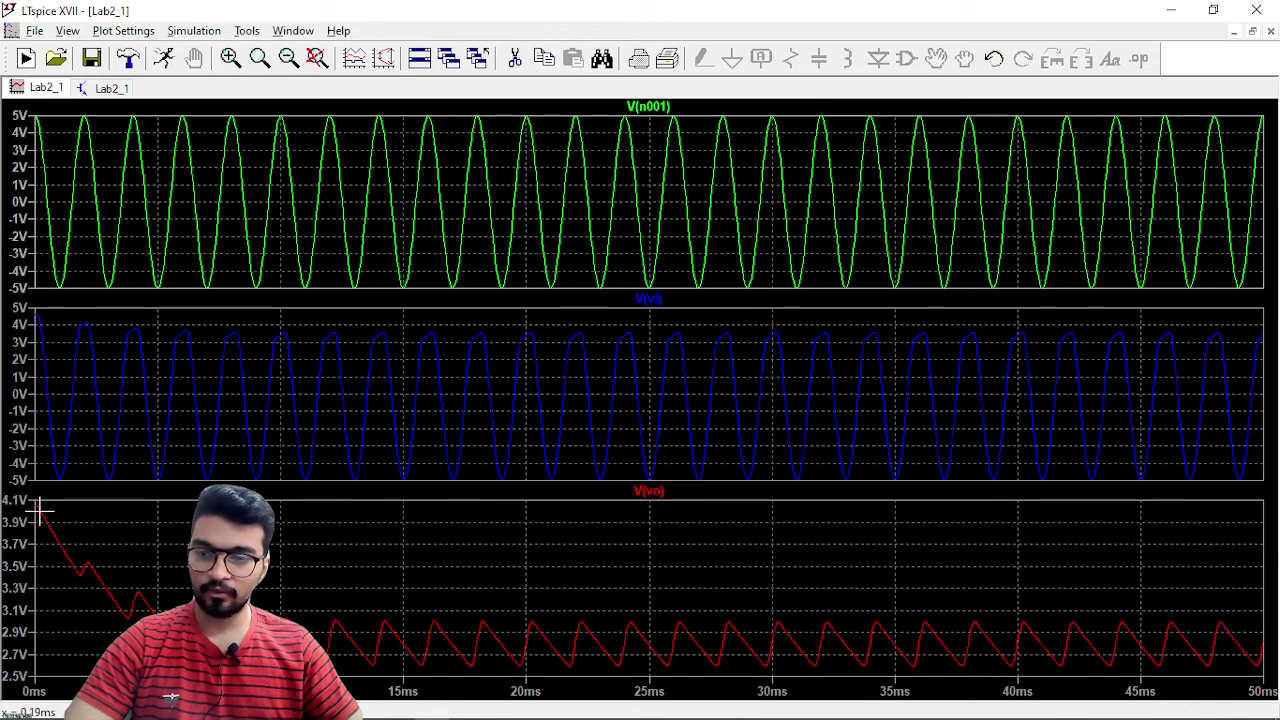
Step: Attach a measurement cursor to the V(vo) trace and place it at about 39 ms
click(652, 491)
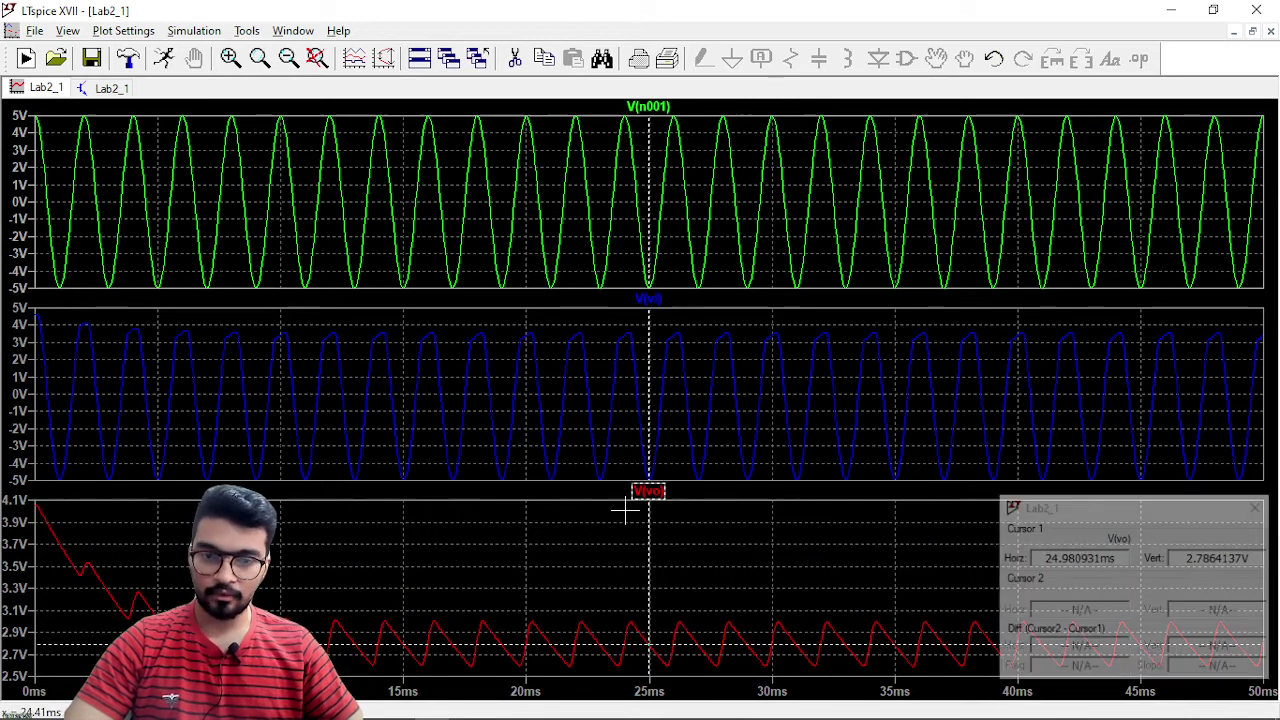
mouse_move(651, 527)
mouse_down()
mouse_move(238, 515)
mouse_move(20, 476)
mouse_move(137, 506)
mouse_move(109, 560)
mouse_move(217, 600)
mouse_move(480, 617)
mouse_move(994, 551)
mouse_up()
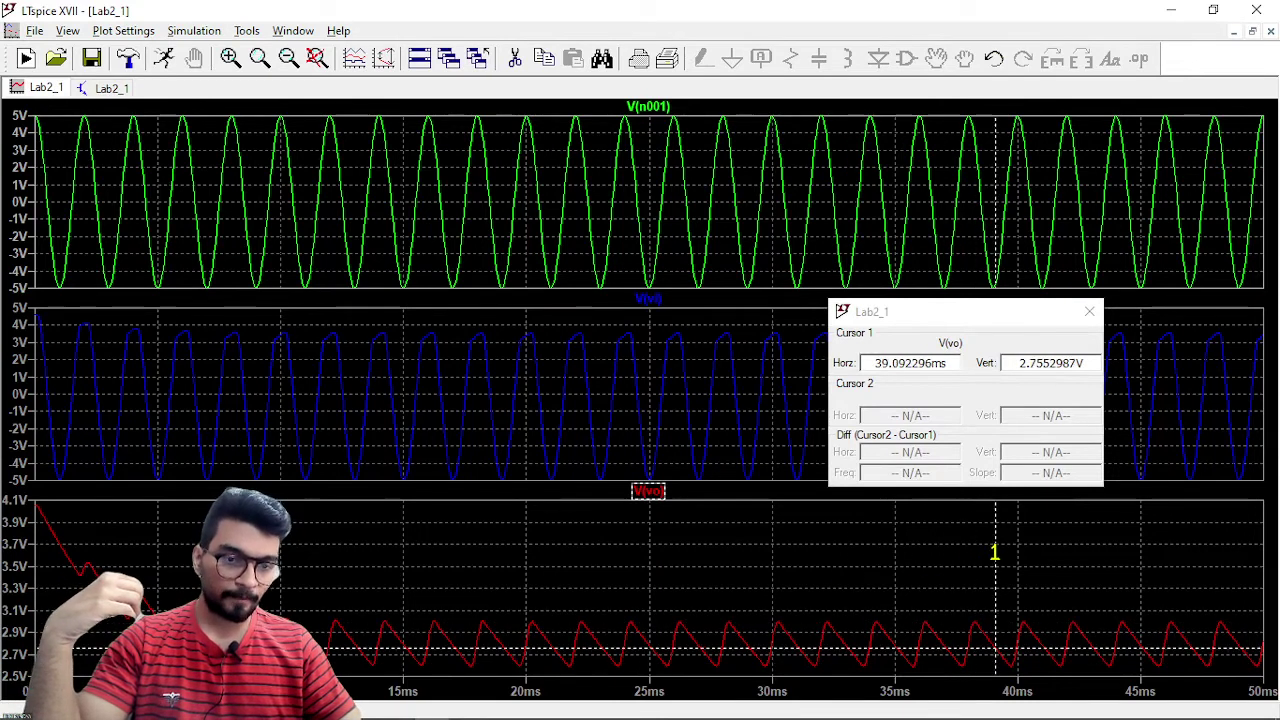
Step: Return to the schematic, move the cursor readout clear of the circuit, and set capacitor C1's capacitance to 1n
click(110, 88)
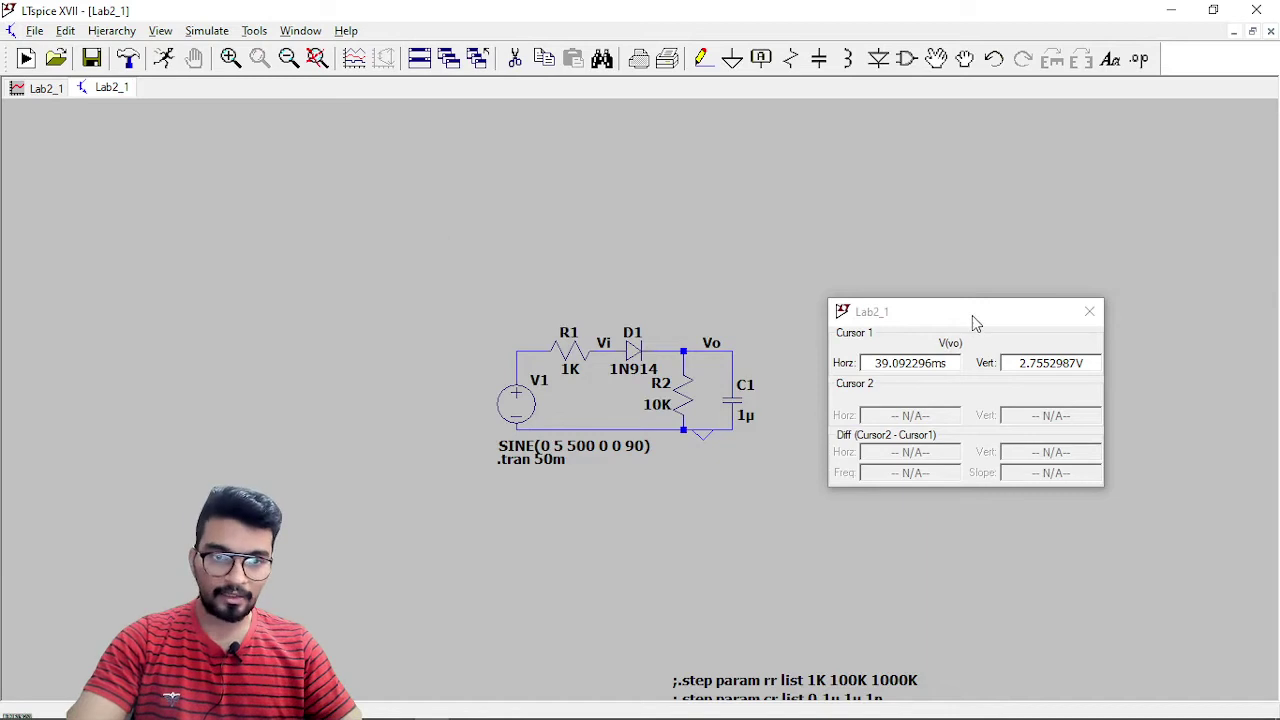
drag(974, 319, 1081, 300)
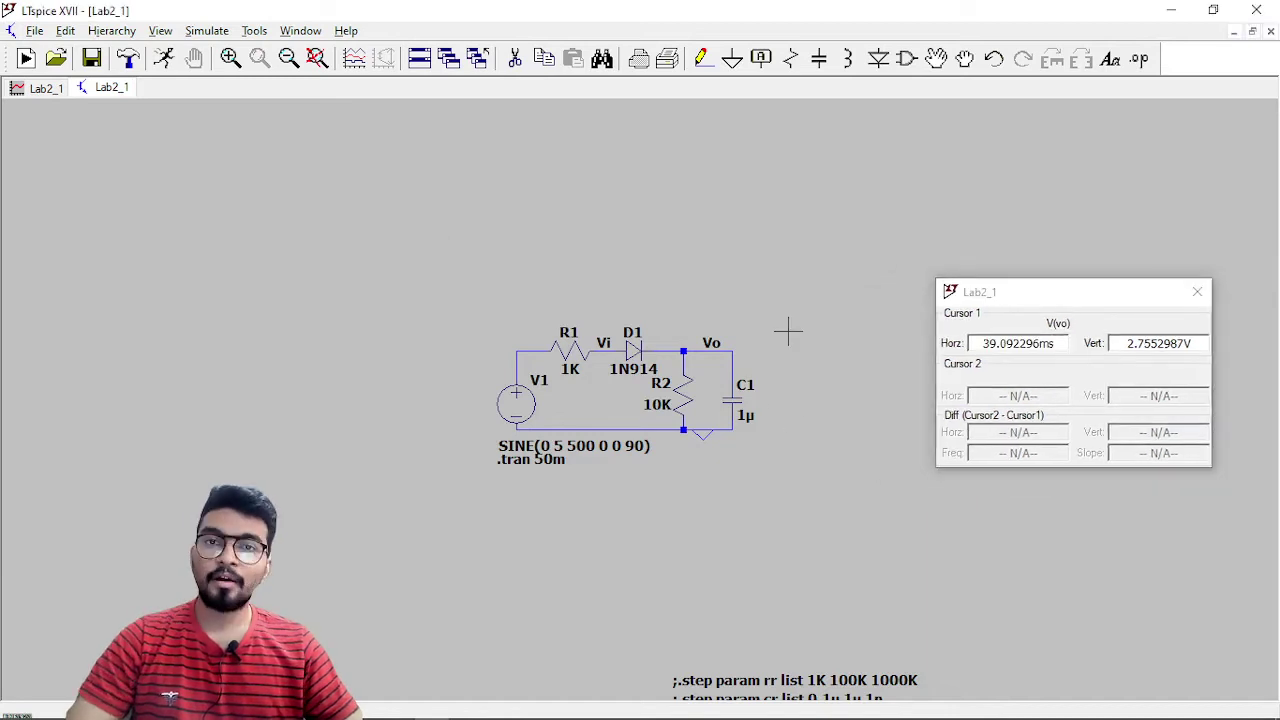
right_click(735, 400)
click(749, 340)
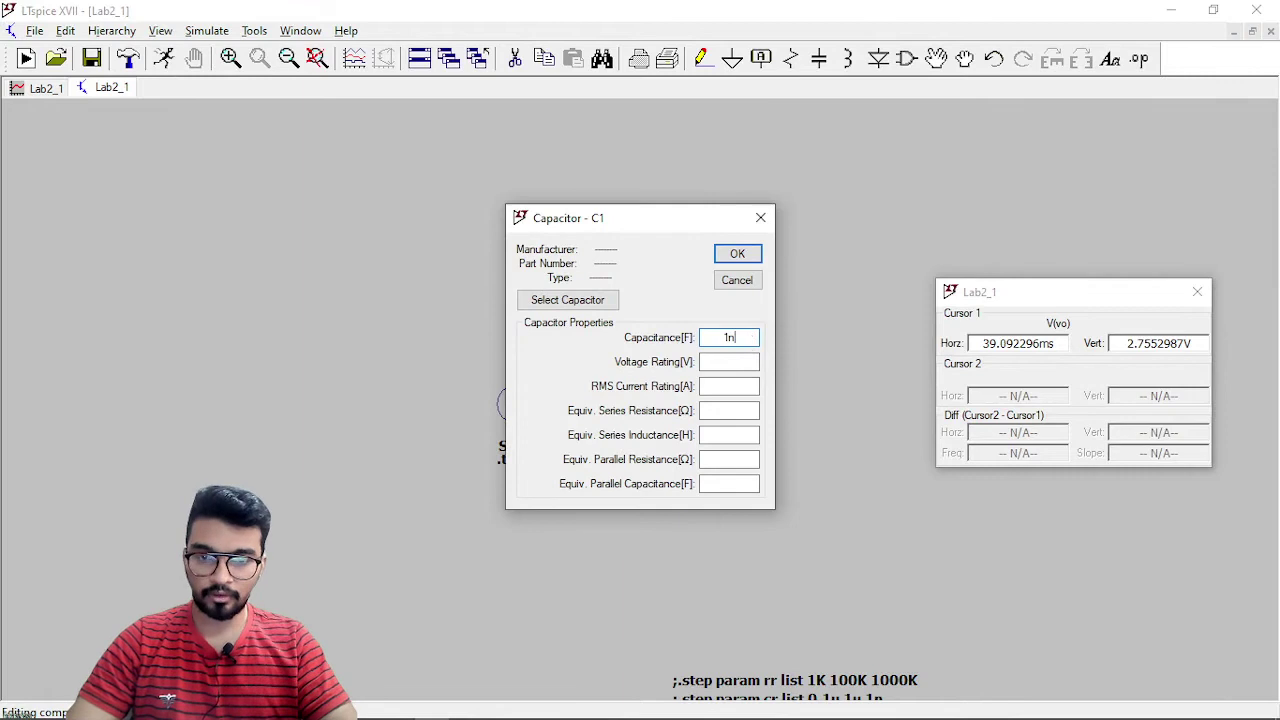
key(Return)
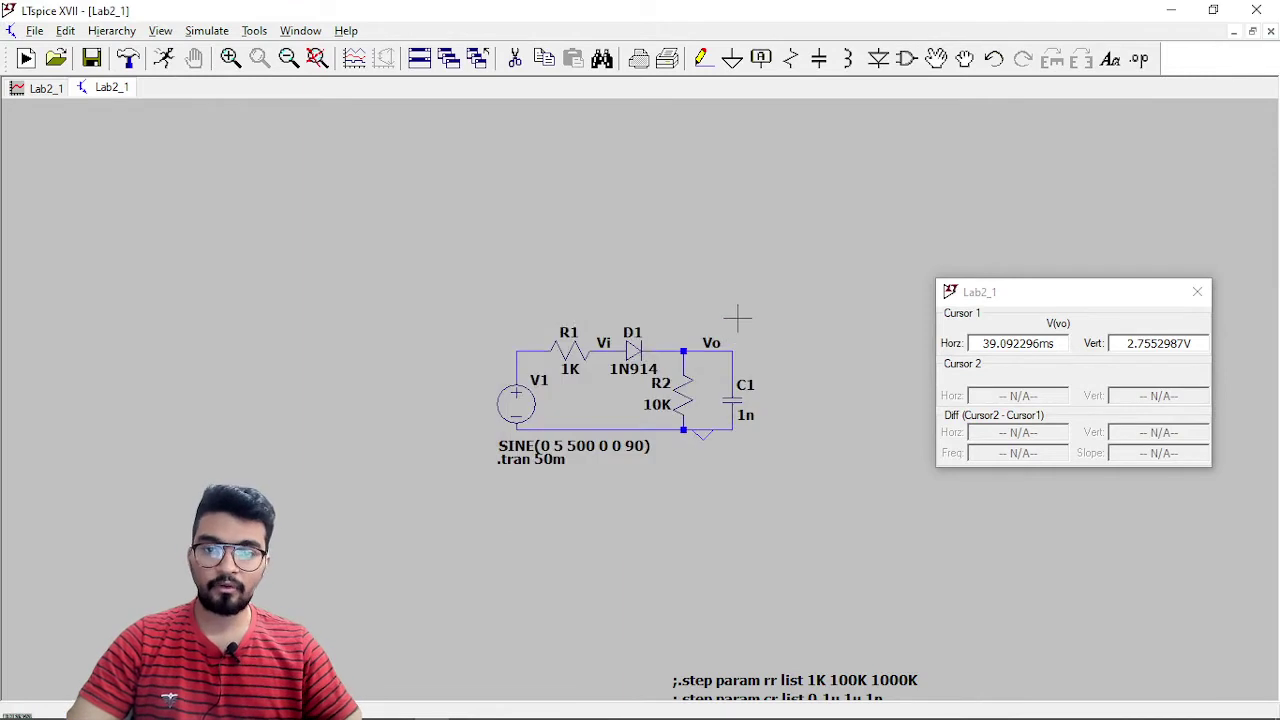
scroll(737, 318, up, 3)
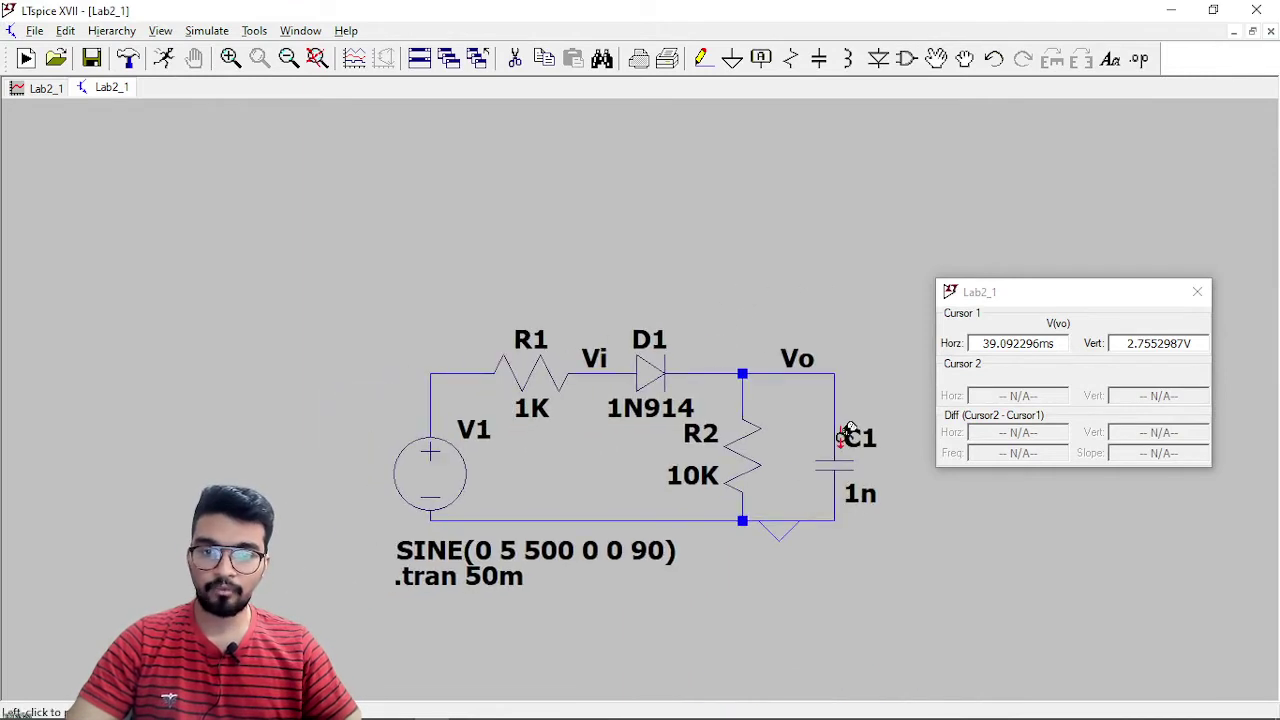
Step: Rerun the simulation with the 1n capacitor and maximize the waveform window to examine the output
click(168, 58)
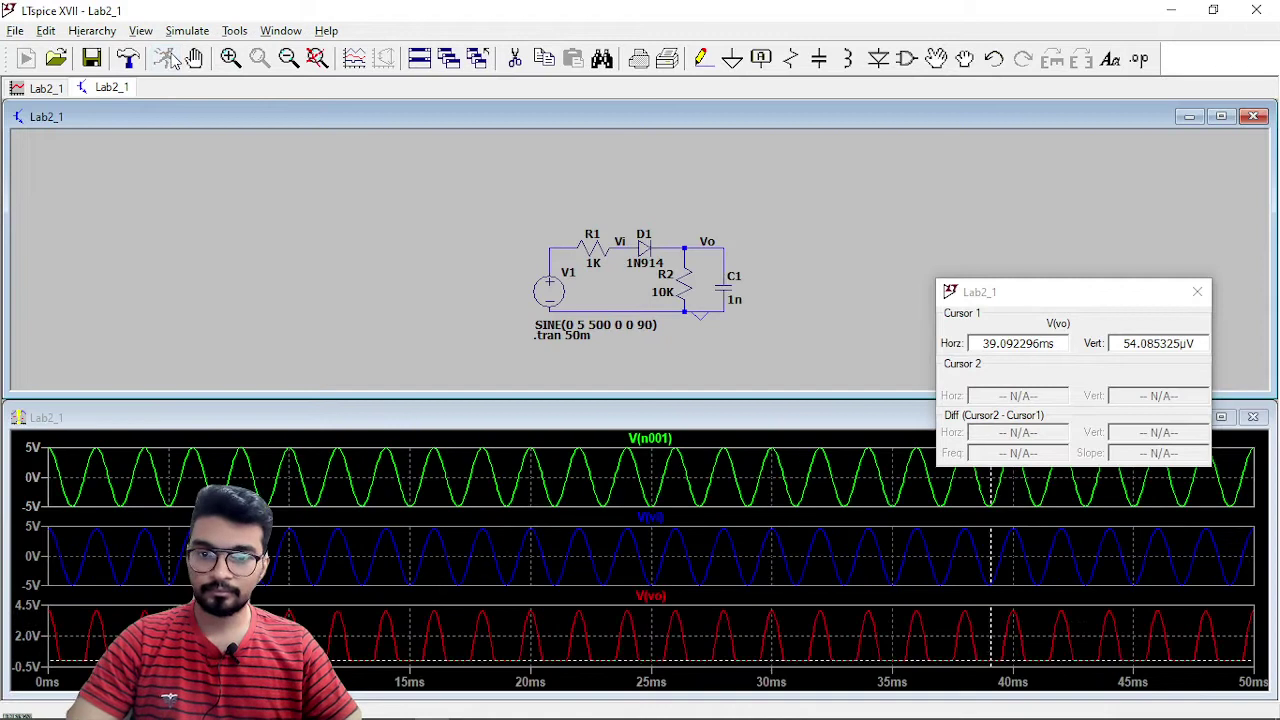
drag(1132, 294, 1144, 204)
click(1221, 416)
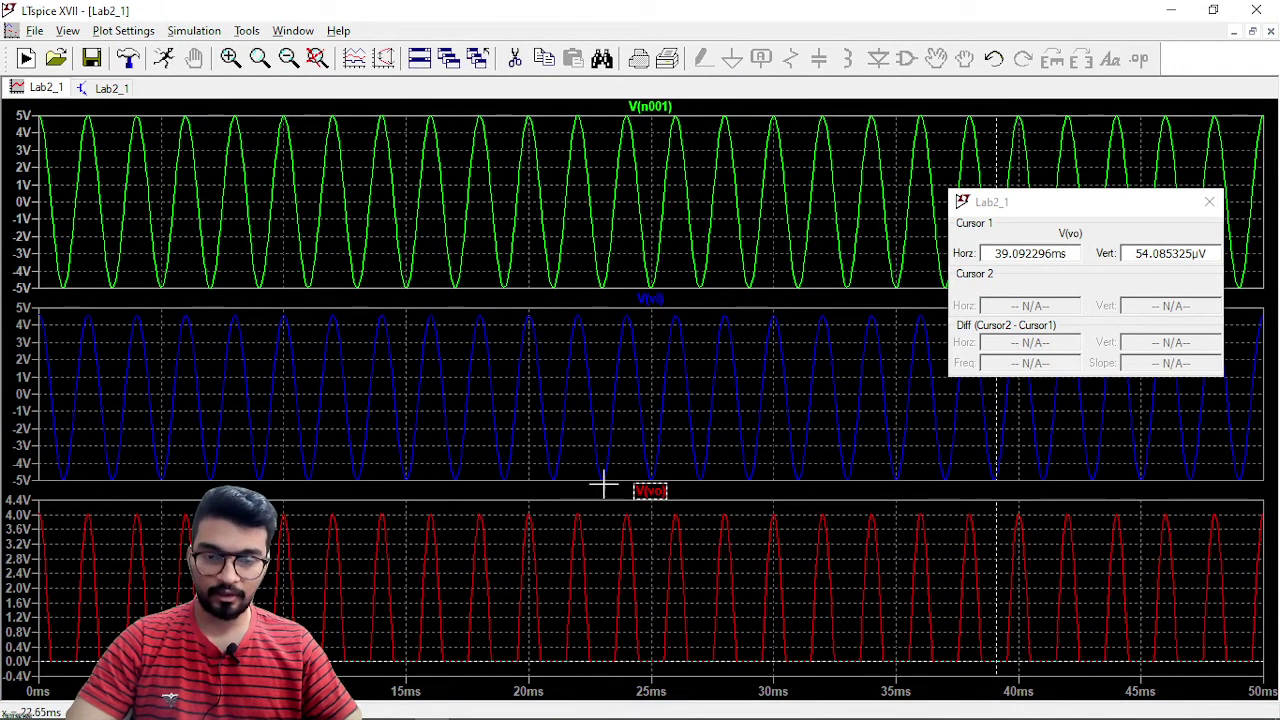
Step: Set capacitor C1 to 0.1u in the schematic, rerun the simulation and view the waveforms maximized
click(110, 89)
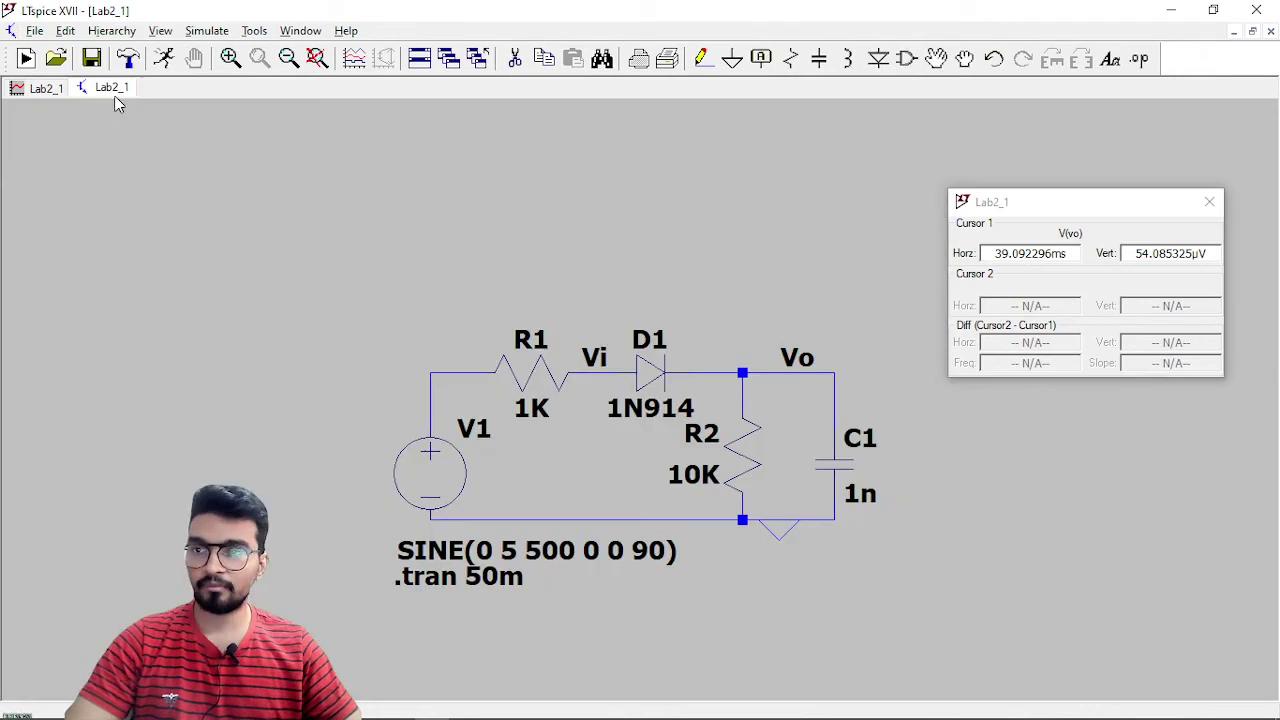
right_click(836, 460)
click(747, 338)
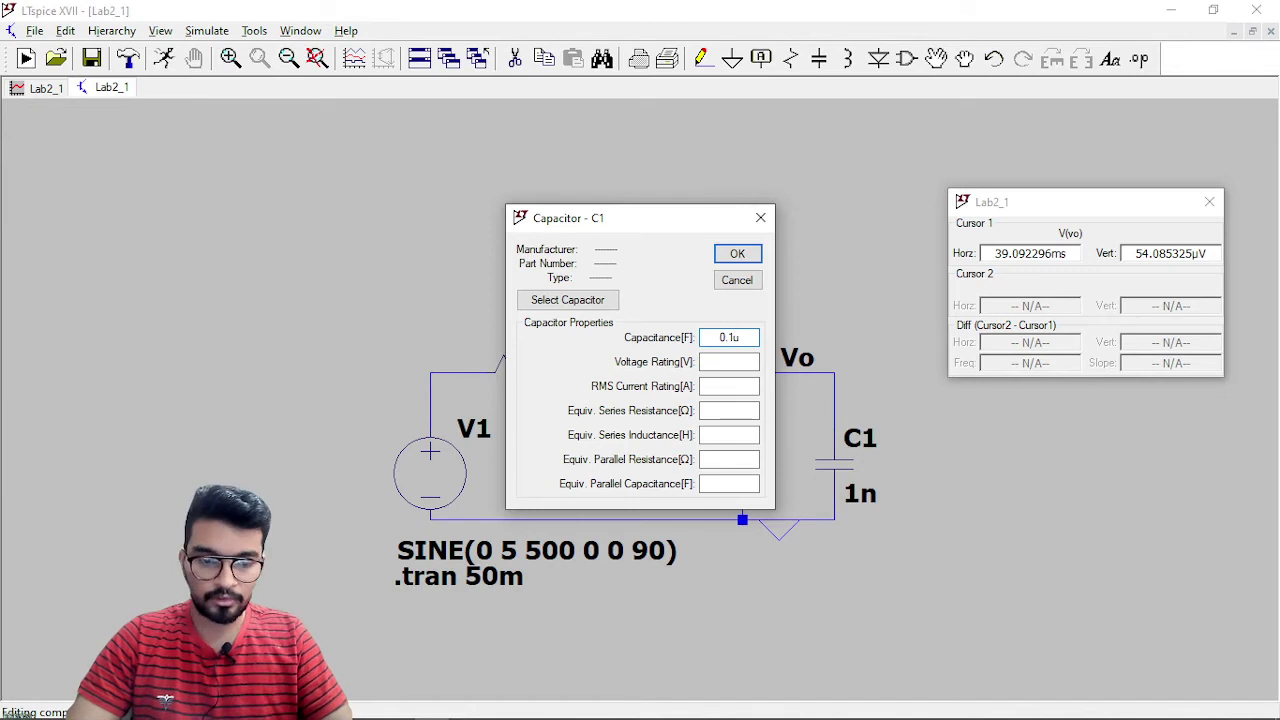
key(Return)
click(174, 66)
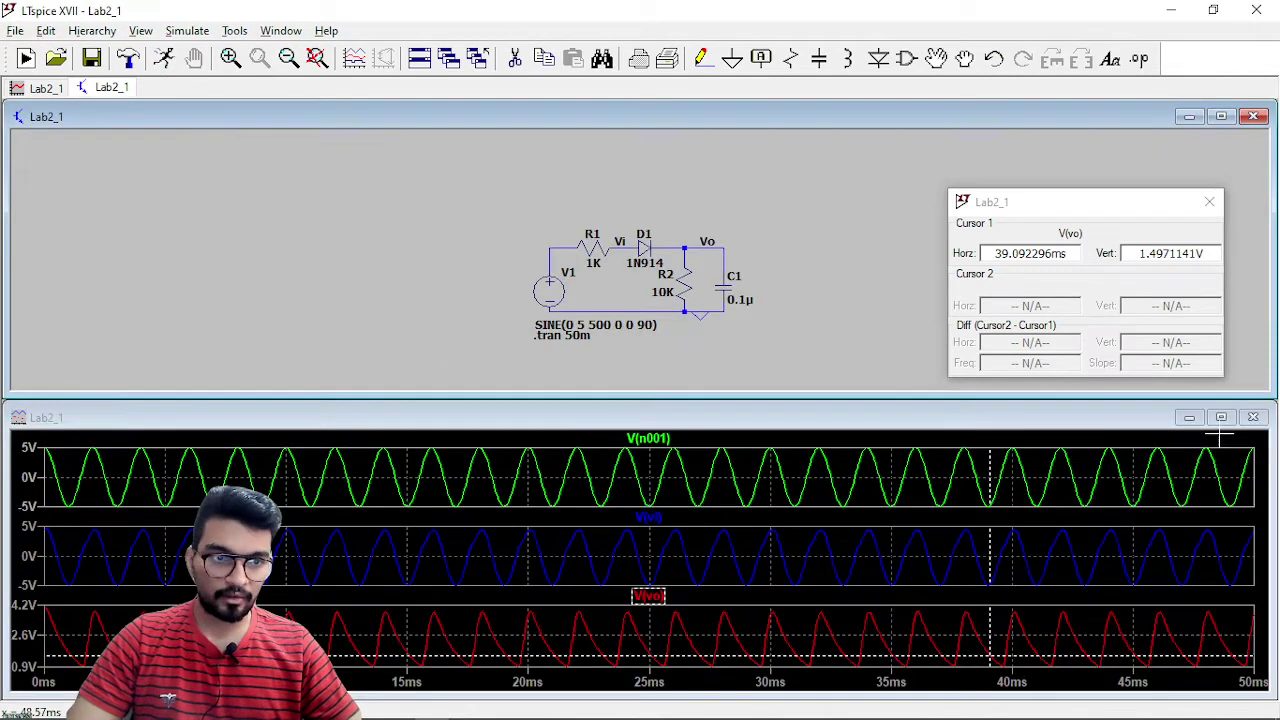
click(1221, 417)
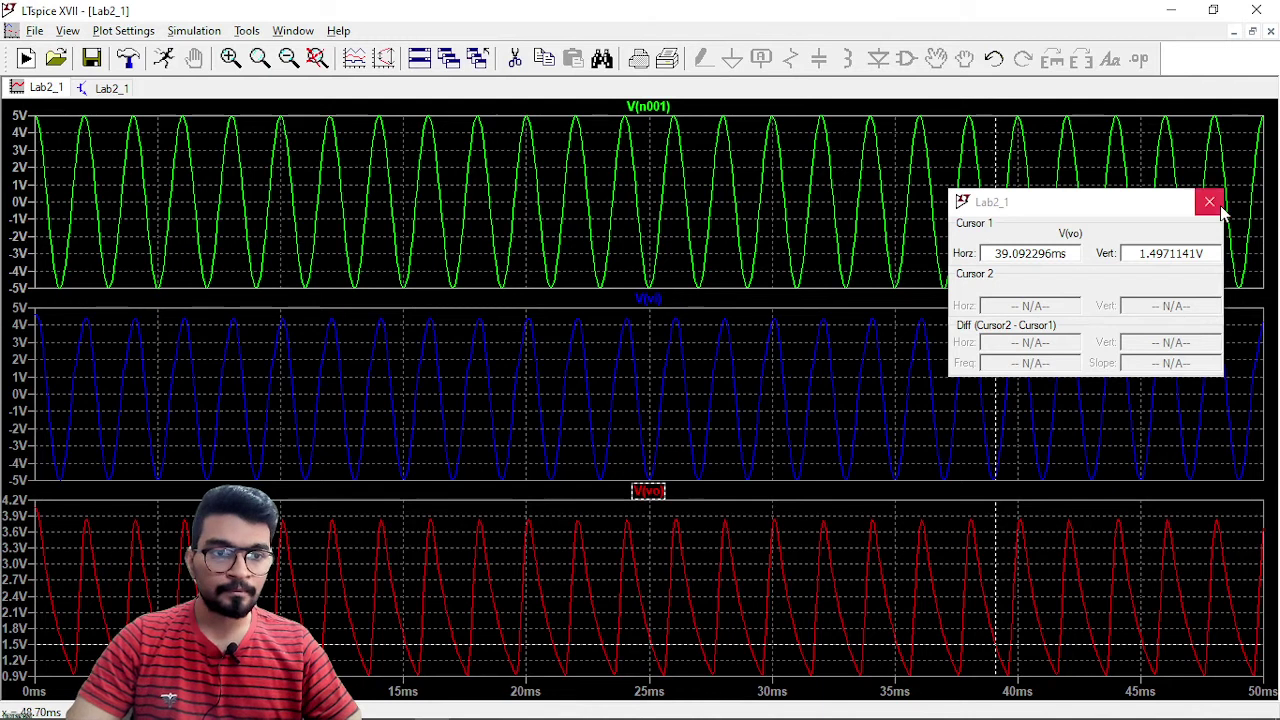
Step: Set capacitor C1 to 1m in the schematic, rerun the simulation and view the waveforms maximized
click(107, 88)
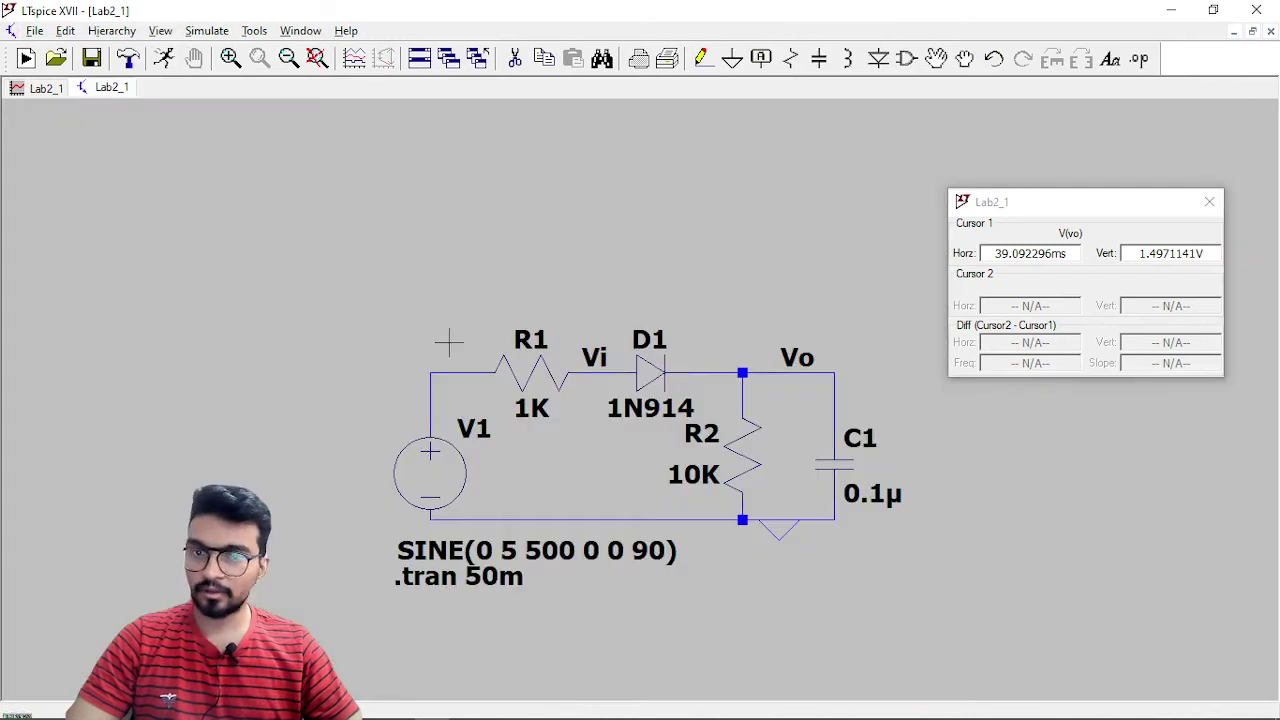
right_click(837, 463)
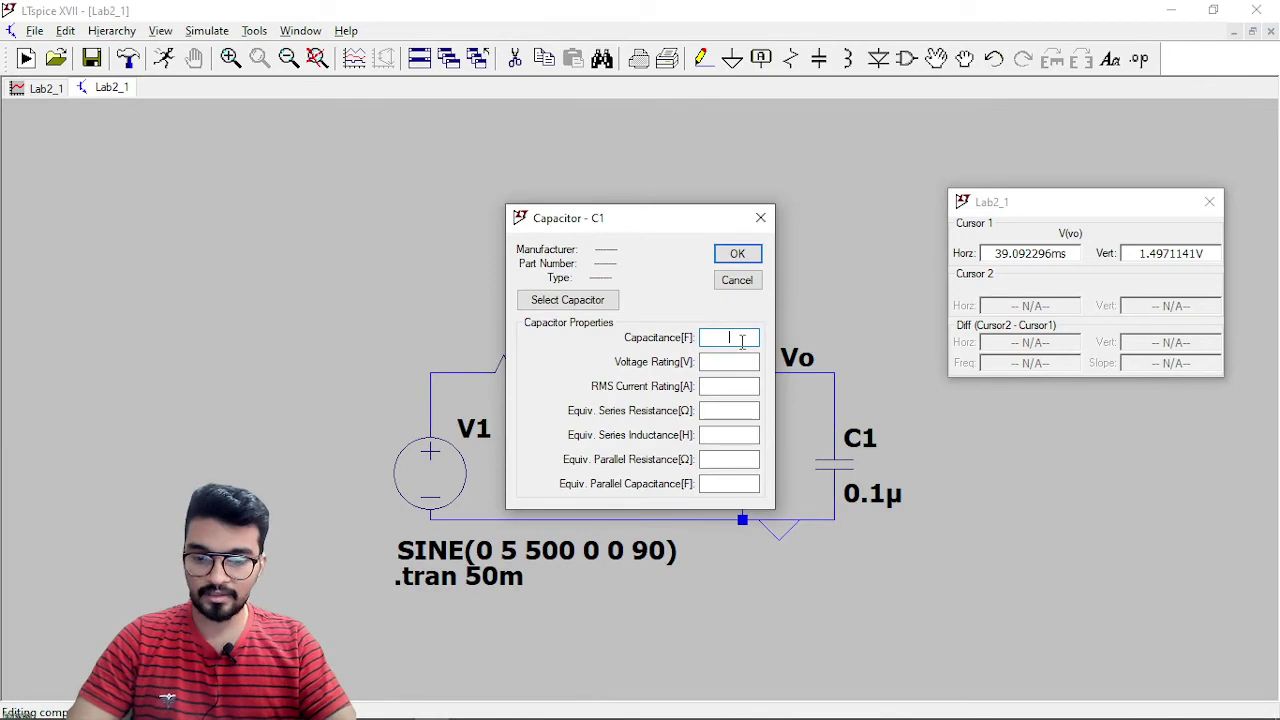
key(Return)
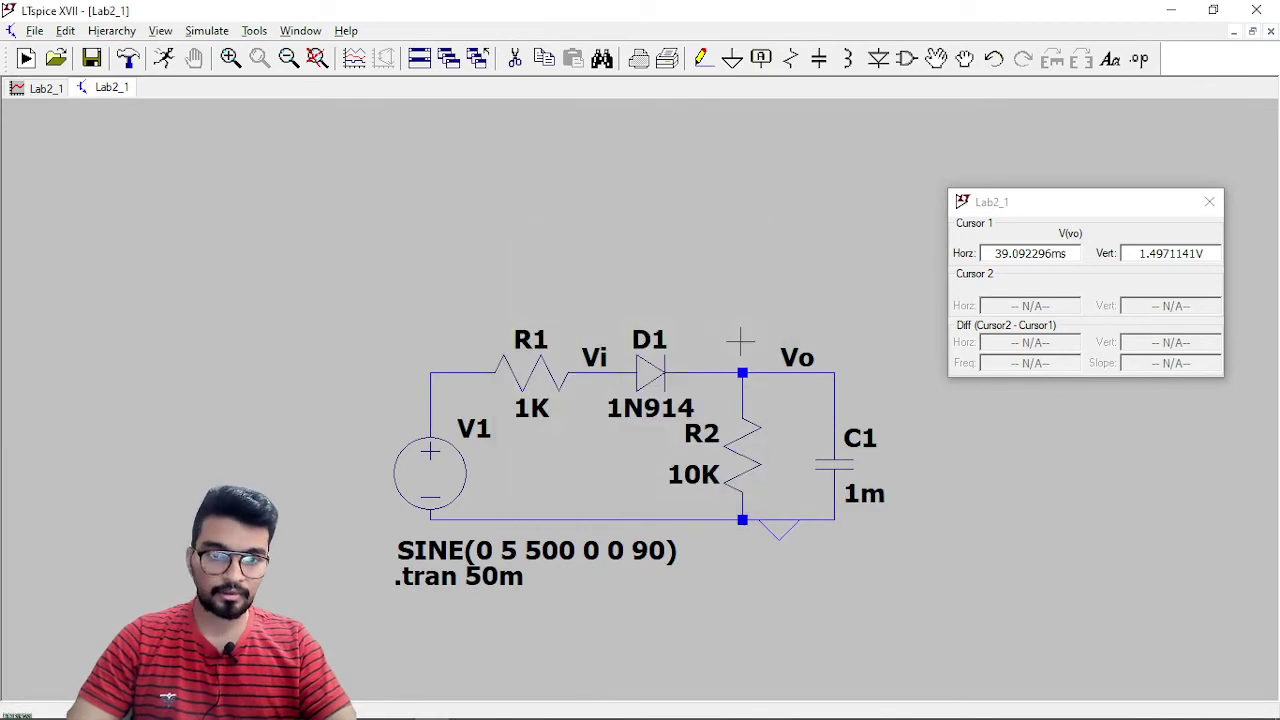
click(163, 58)
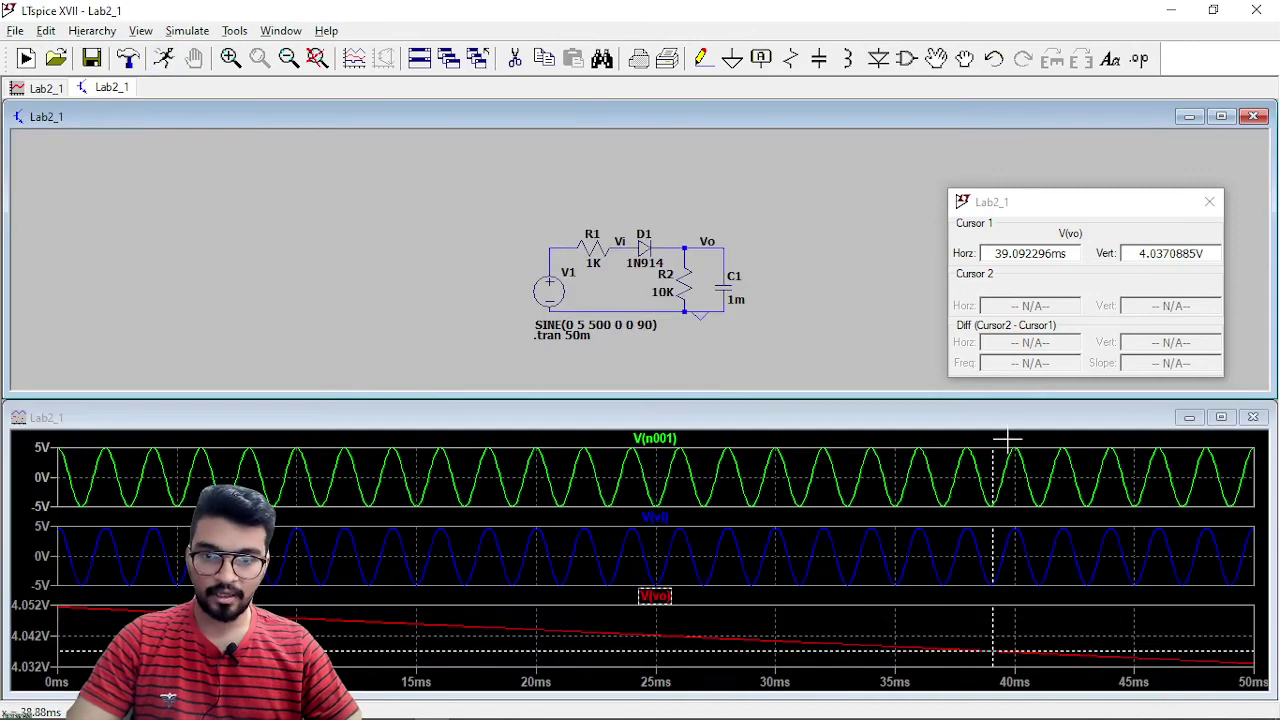
click(1221, 417)
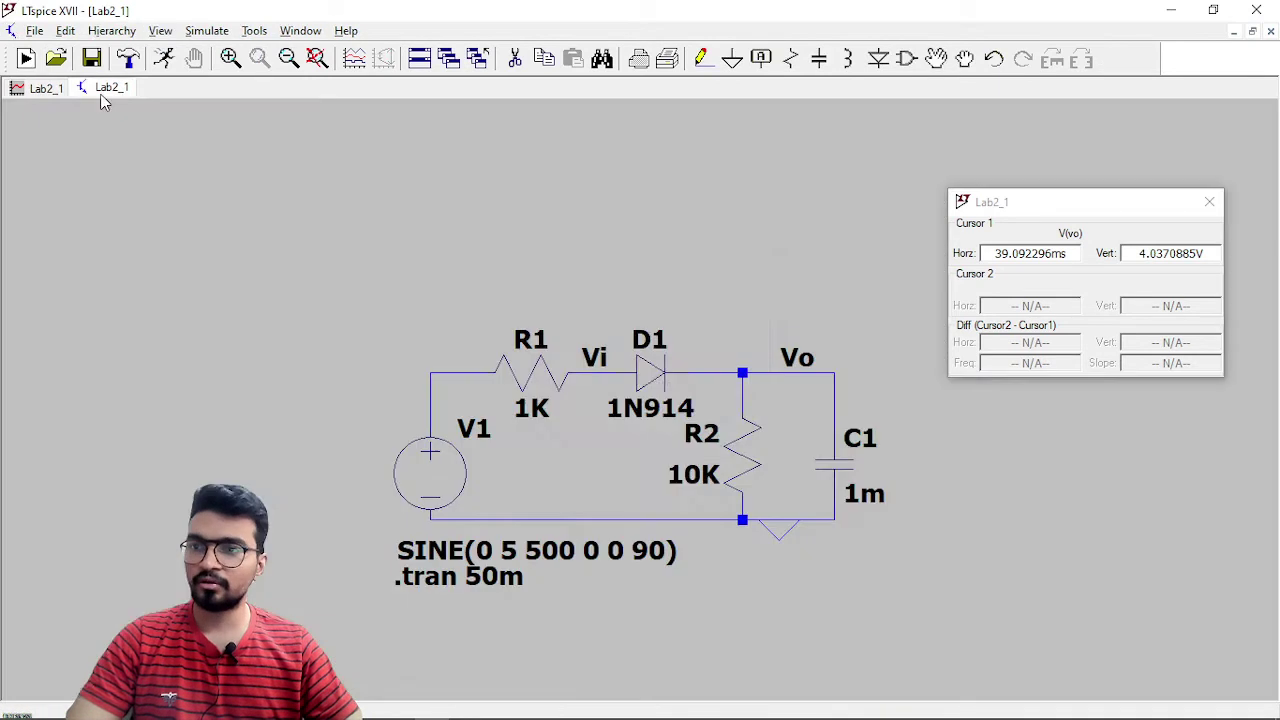
Step: Return to the schematic, set capacitor C1 to 0.1m and rerun the simulation
click(100, 88)
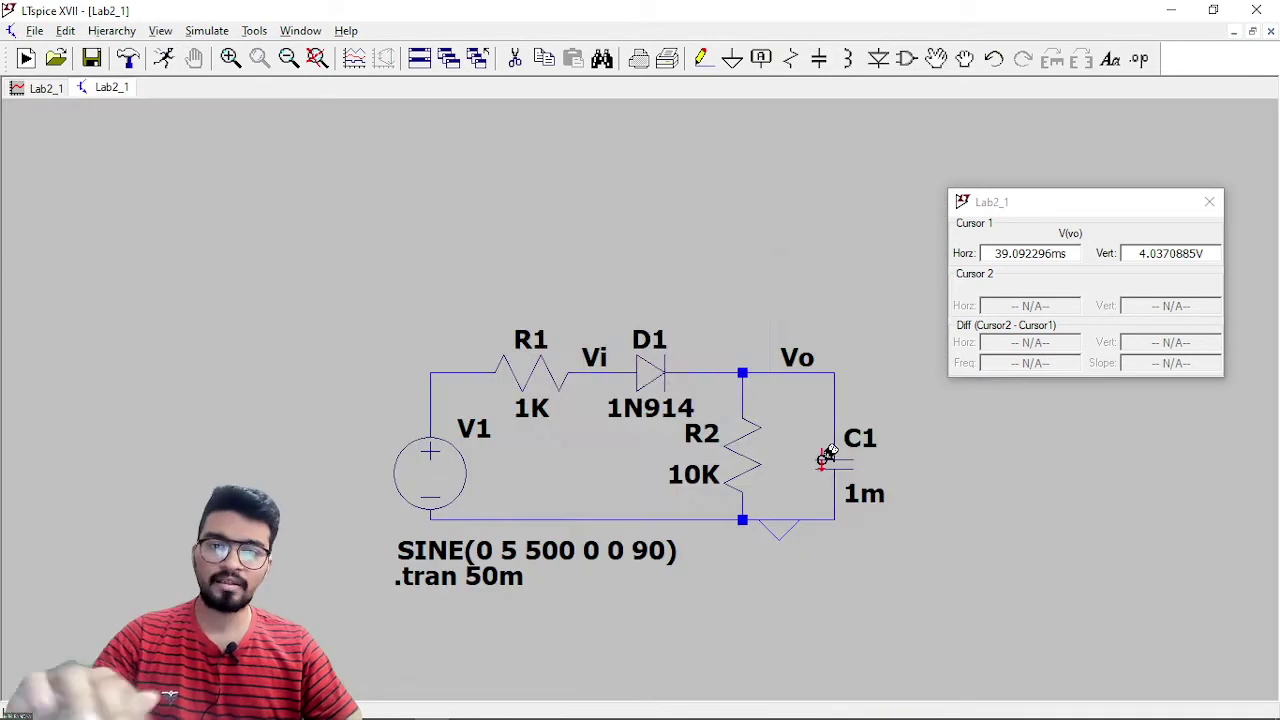
right_click(840, 464)
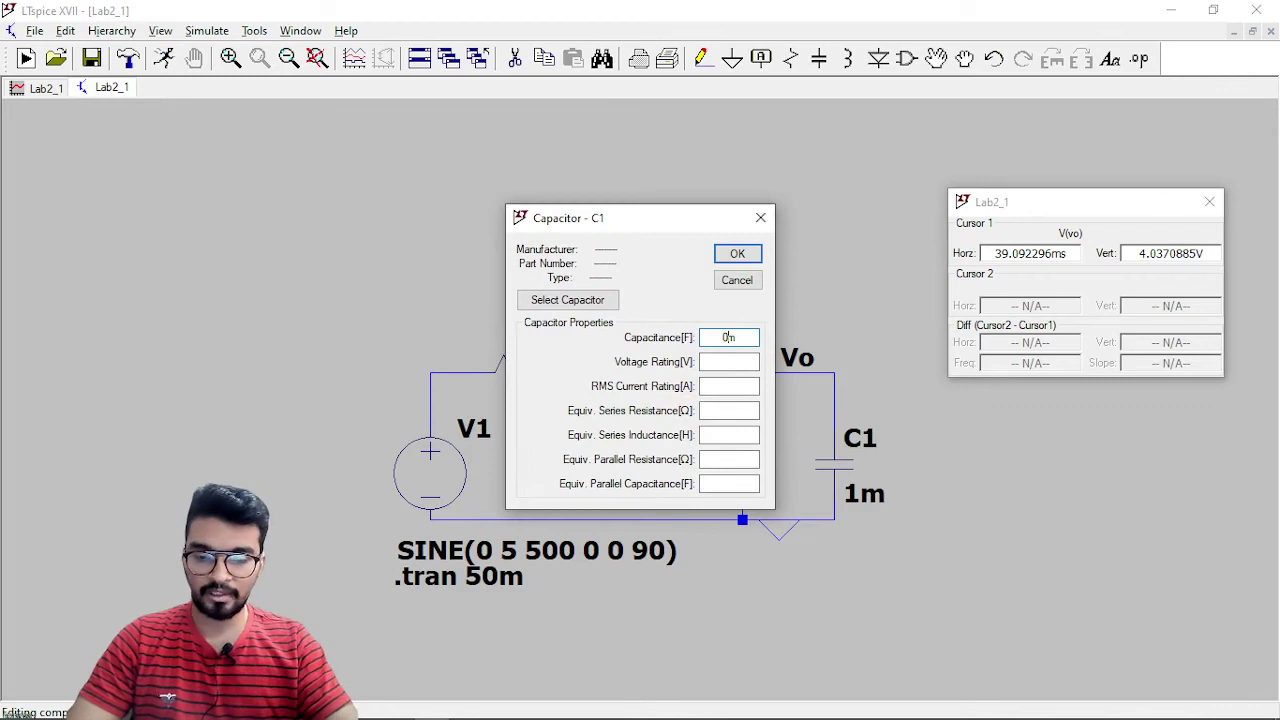
text(0.1m)
key(Return)
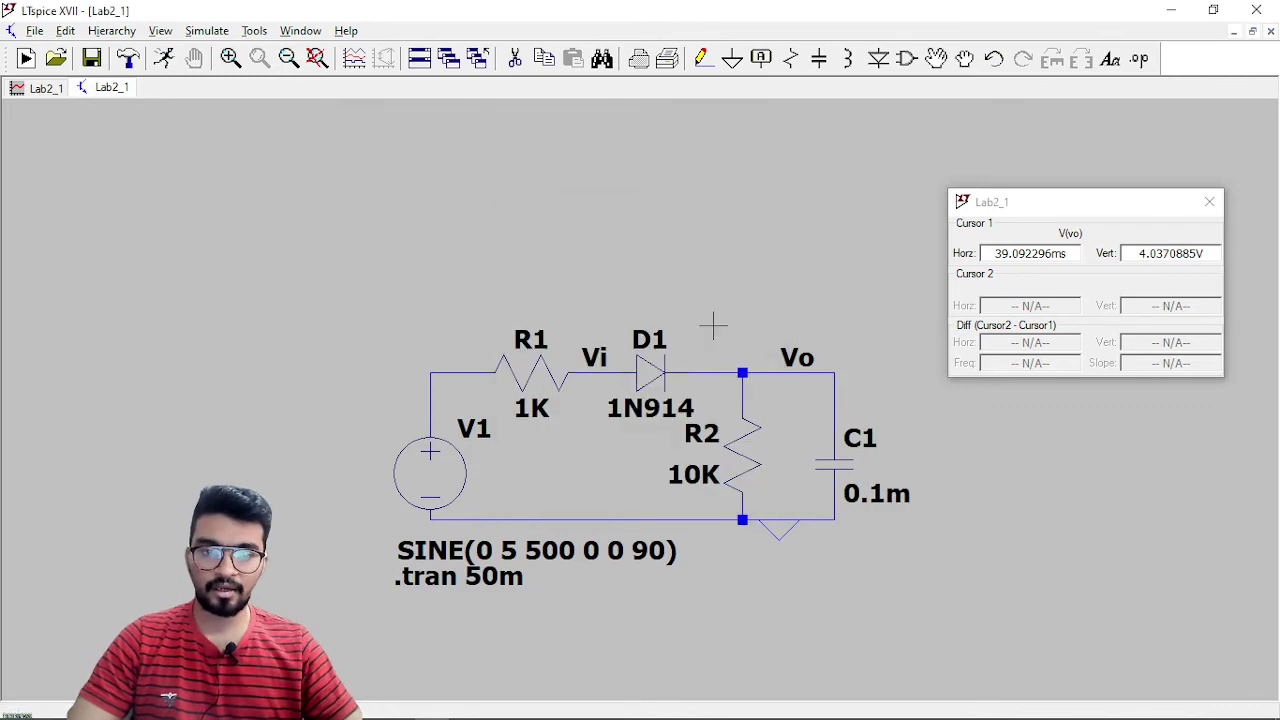
click(164, 58)
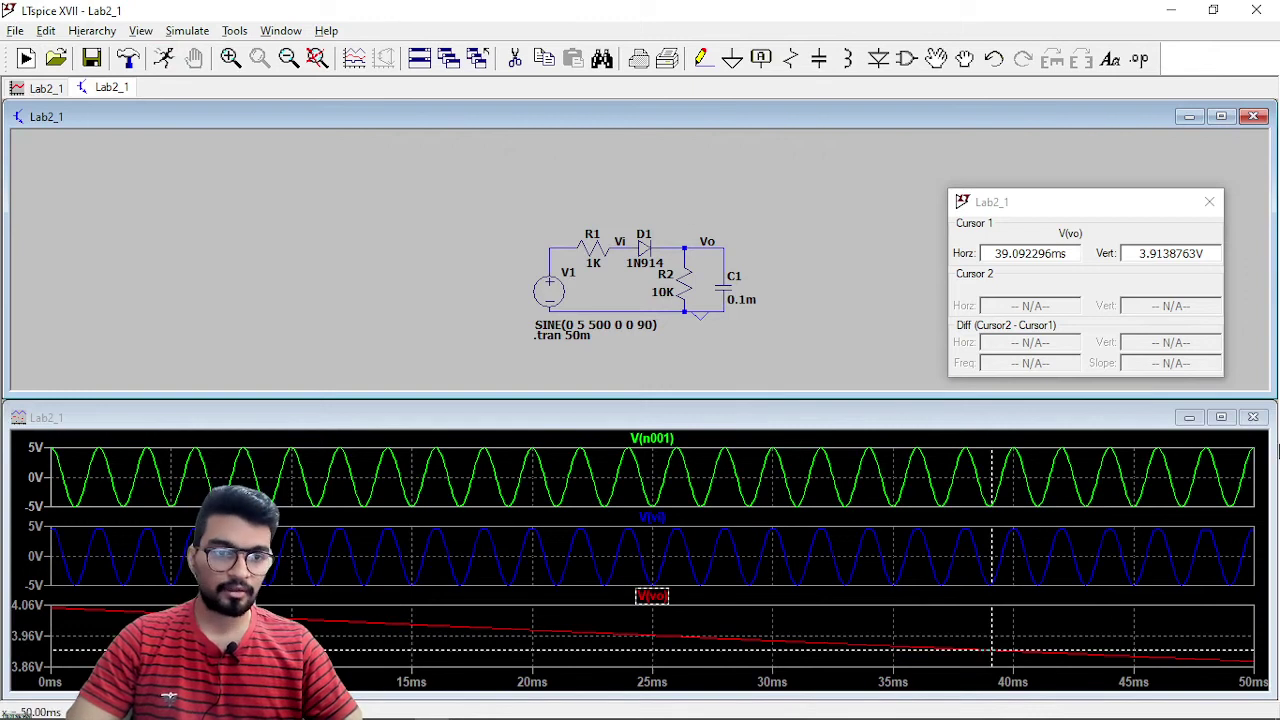
Step: Close the cursor readout and maximize the schematic to examine the circuit
click(1210, 203)
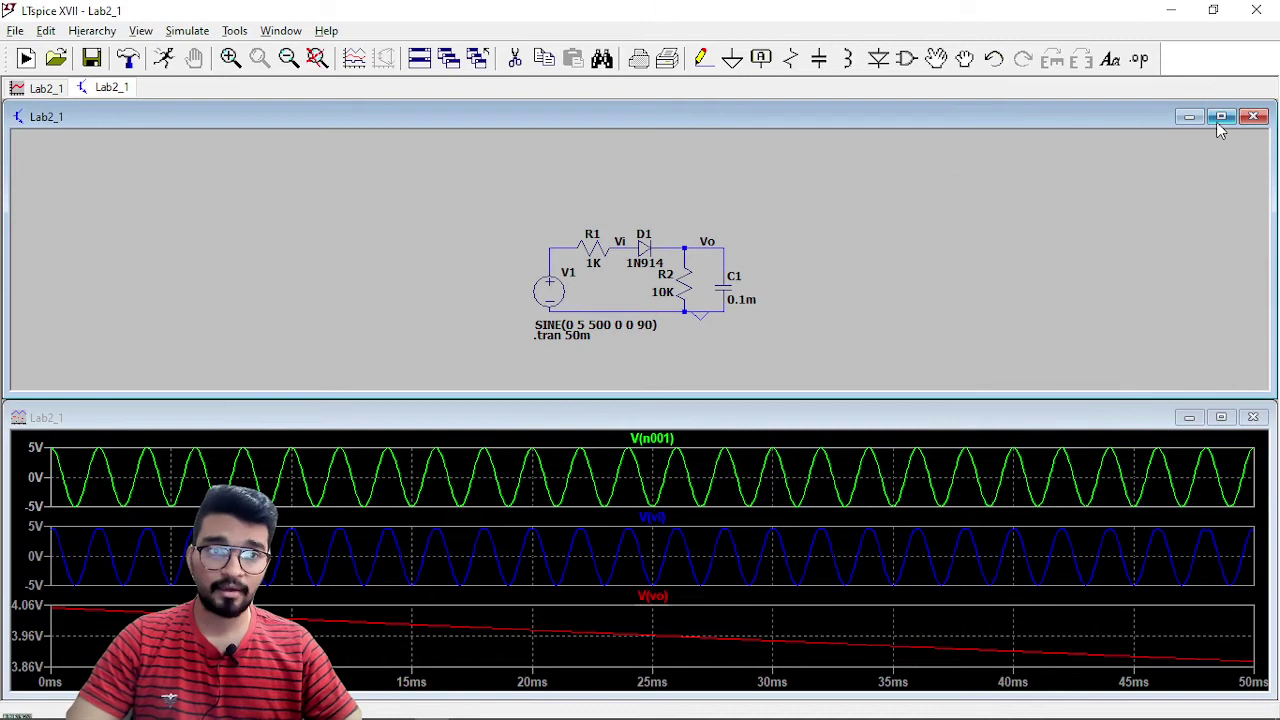
click(1221, 116)
scroll(929, 251, up, 5)
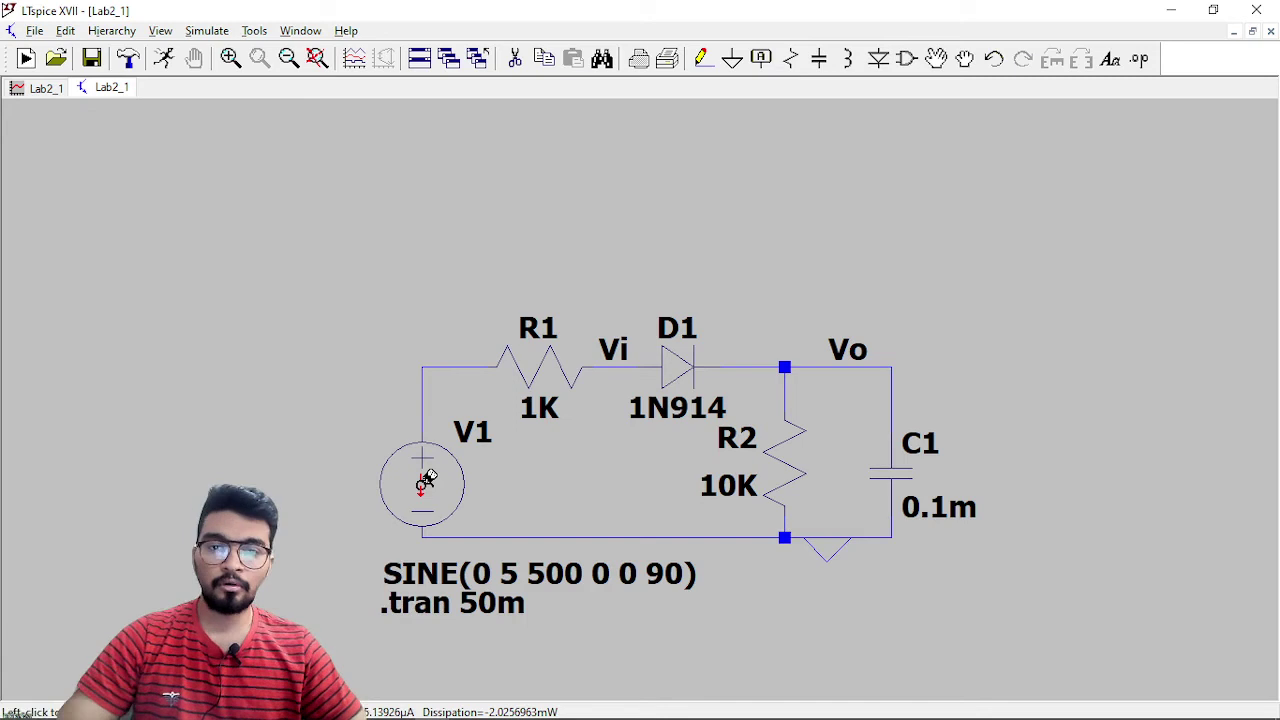
drag(416, 265, 416, 250)
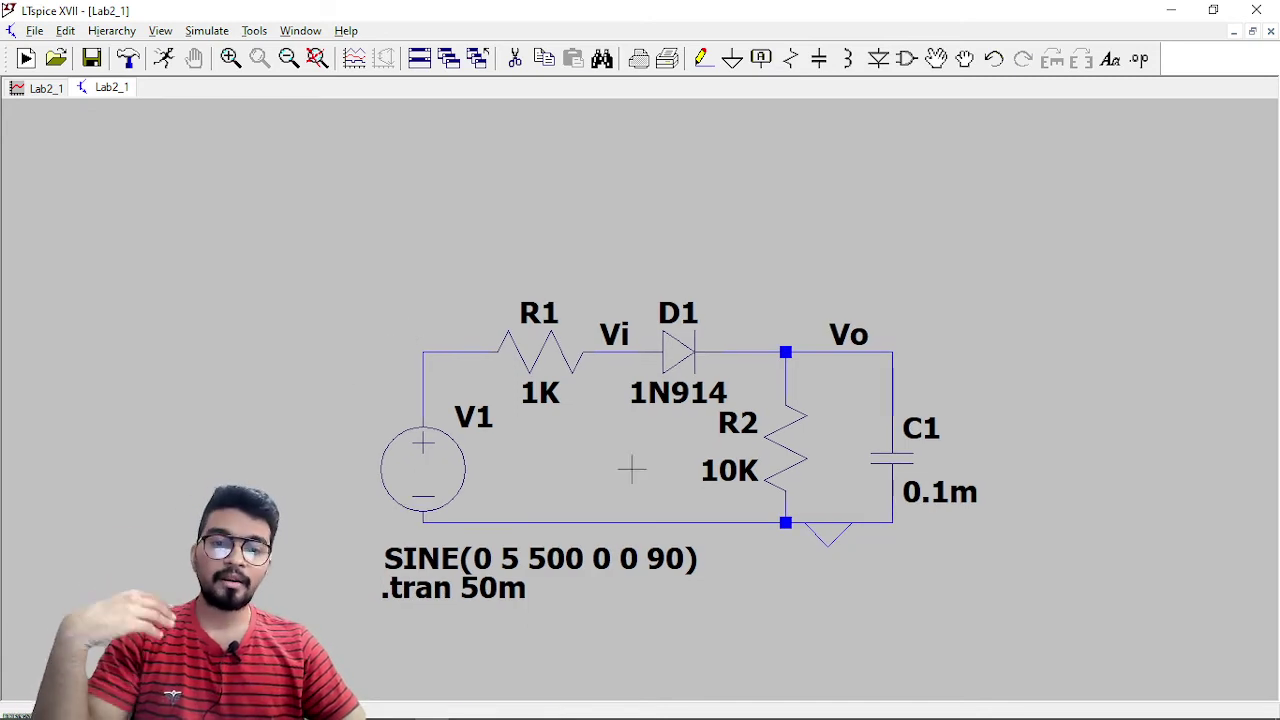
Step: Move the two commented .step param directives for rr and cr to the empty area above the circuit
mouse_move(770, 430)
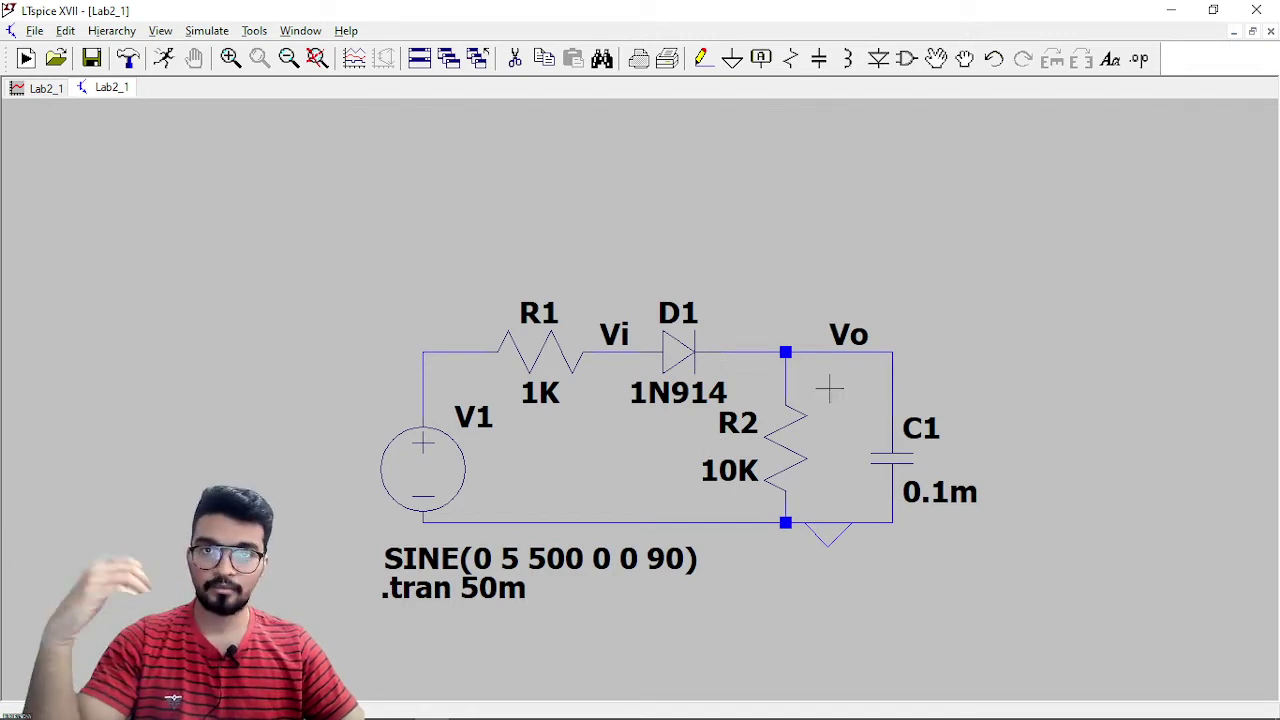
drag(782, 262, 785, 174)
scroll(716, 642, down, 3)
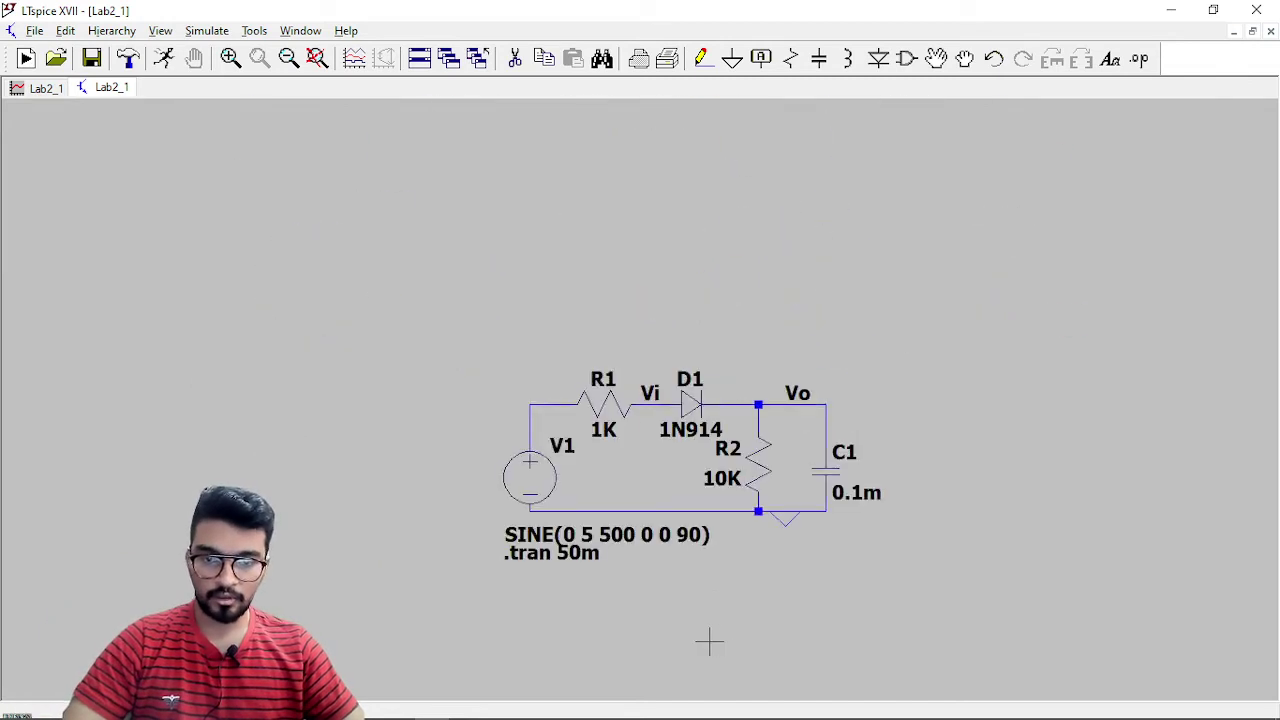
drag(789, 649, 750, 429)
click(932, 71)
drag(996, 638, 566, 466)
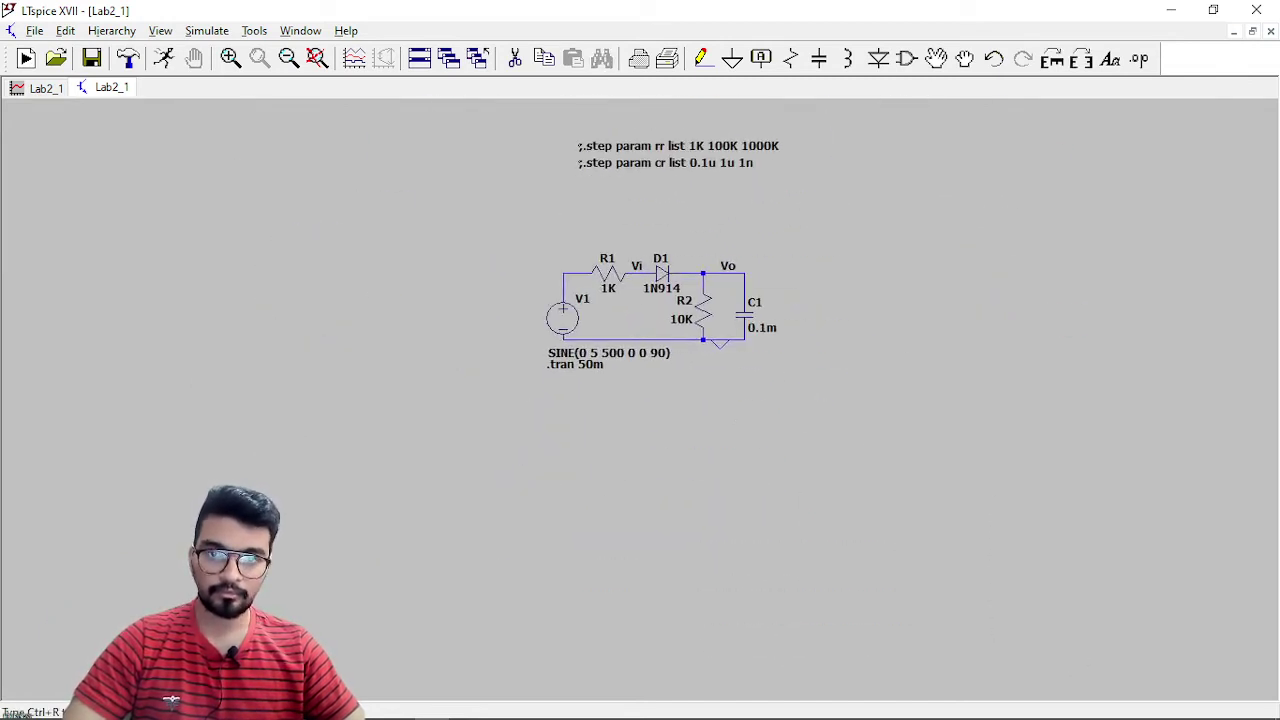
click(653, 171)
scroll(738, 497, down, 1)
scroll(738, 497, up, 3)
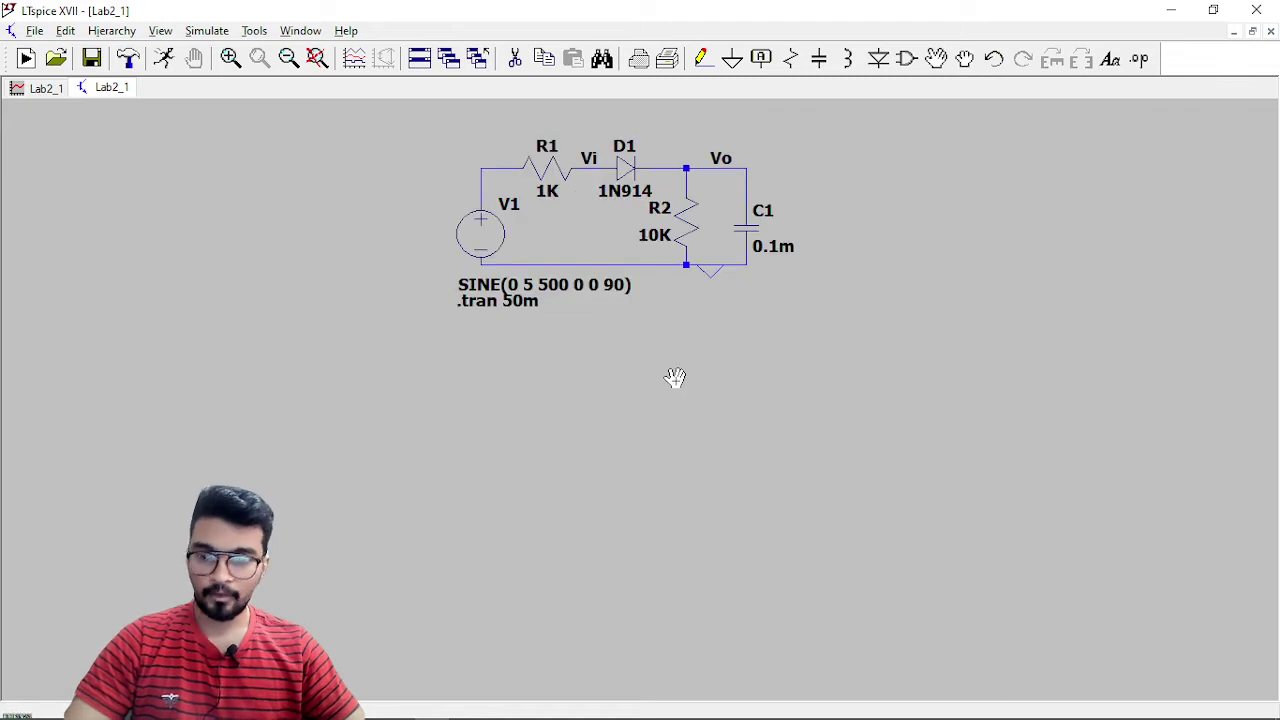
drag(711, 397, 711, 583)
scroll(680, 543, up, 3)
drag(680, 543, 697, 611)
scroll(697, 611, down, 1)
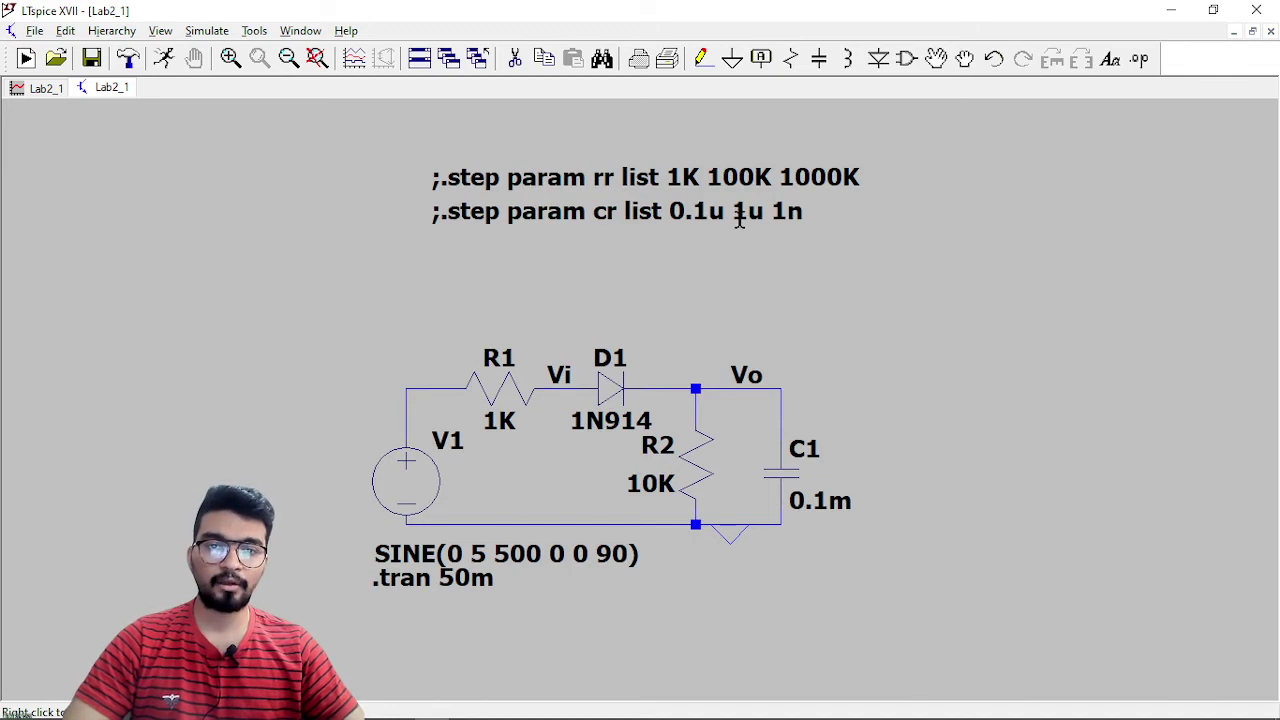
Step: Set capacitor C1's capacitance to the parameter {cr}
right_click(777, 467)
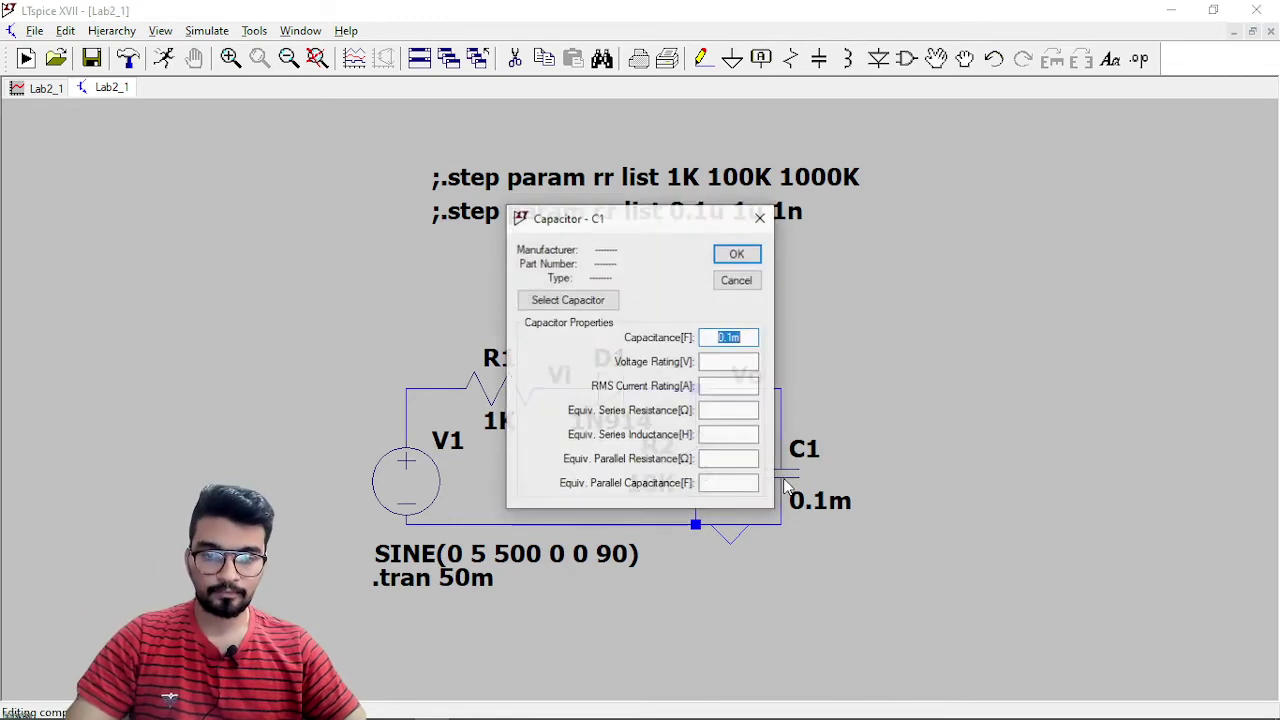
click(760, 218)
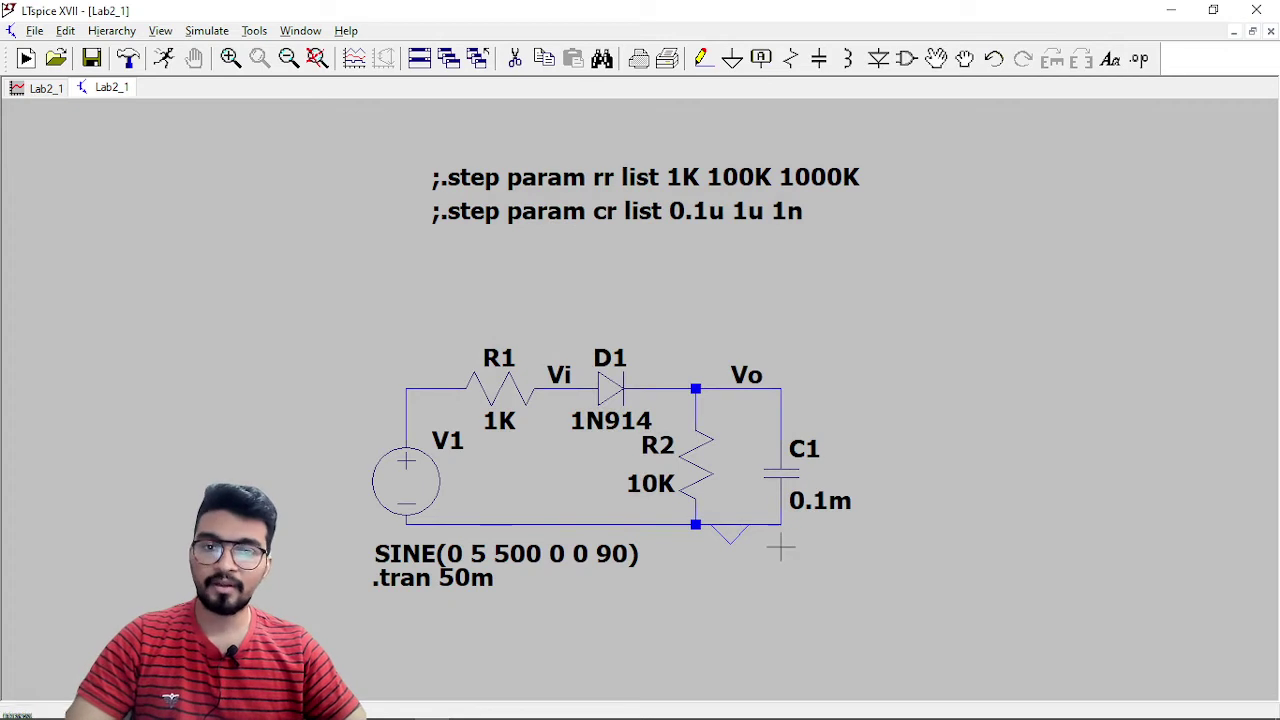
right_click(779, 470)
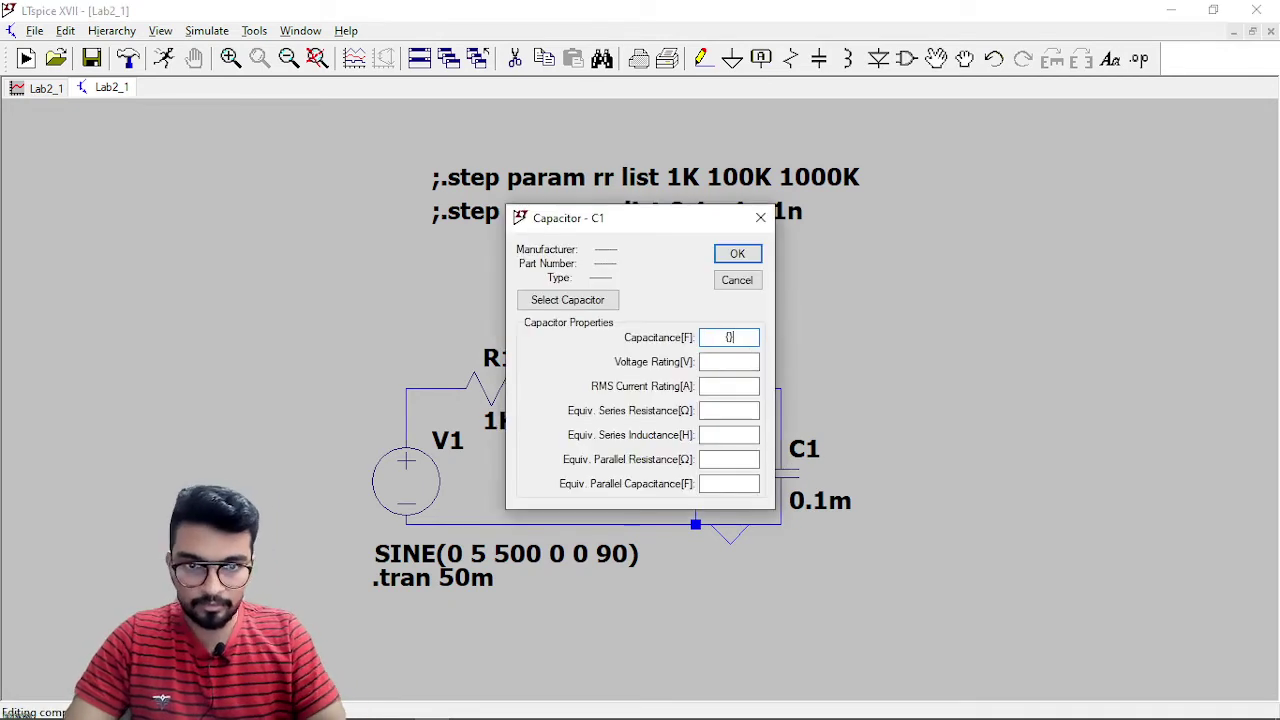
text({cr})
key(Return)
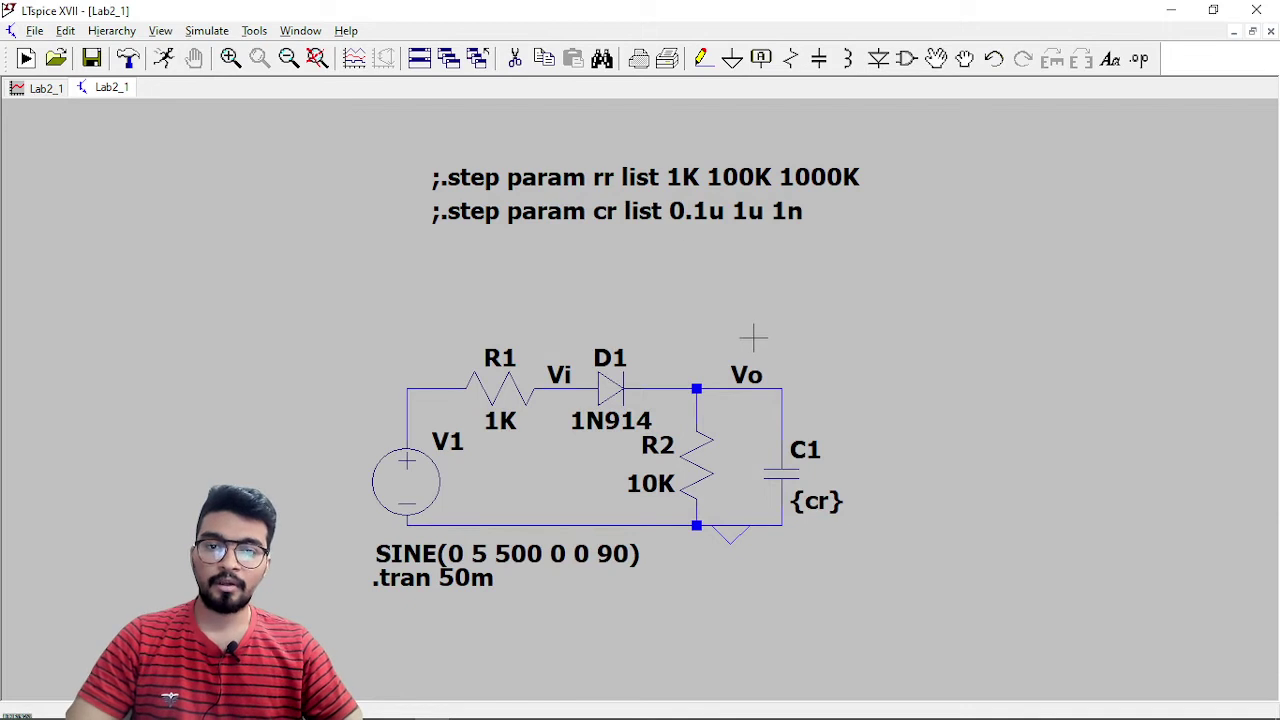
Step: Activate the directive .step param cr list 0.1u 1u 1n by removing its leading semicolon
right_click(479, 216)
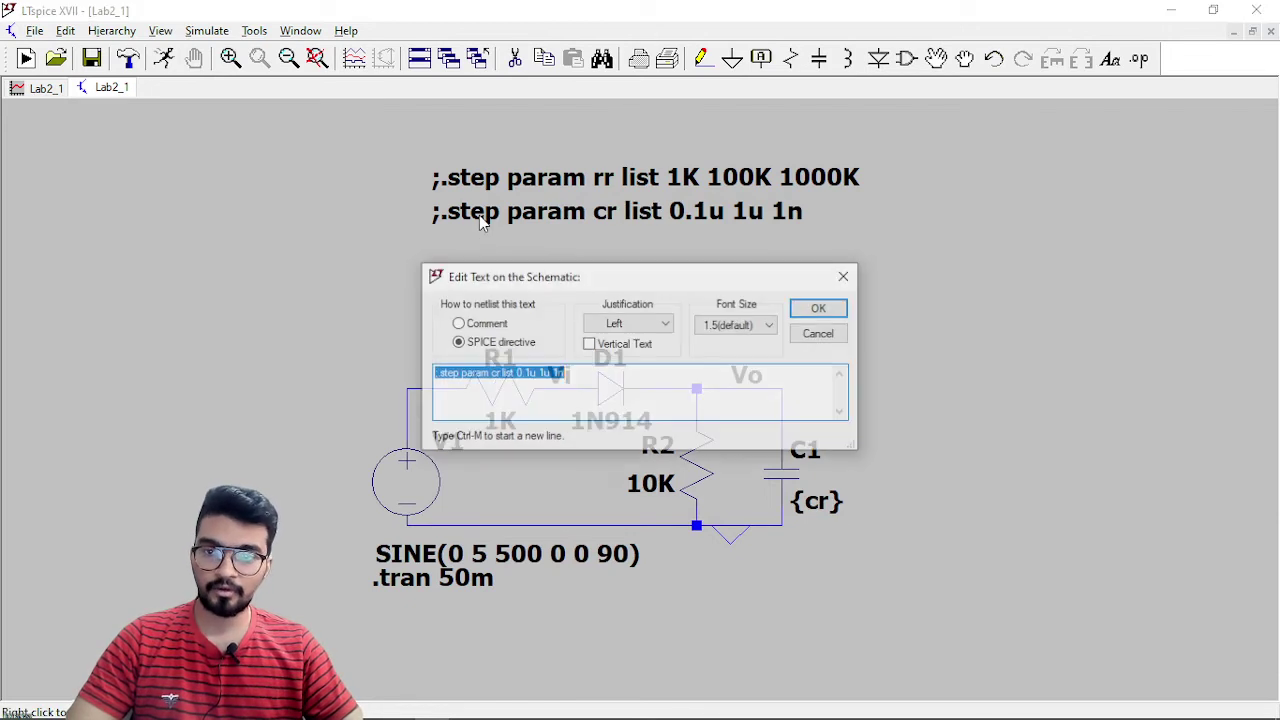
click(490, 375)
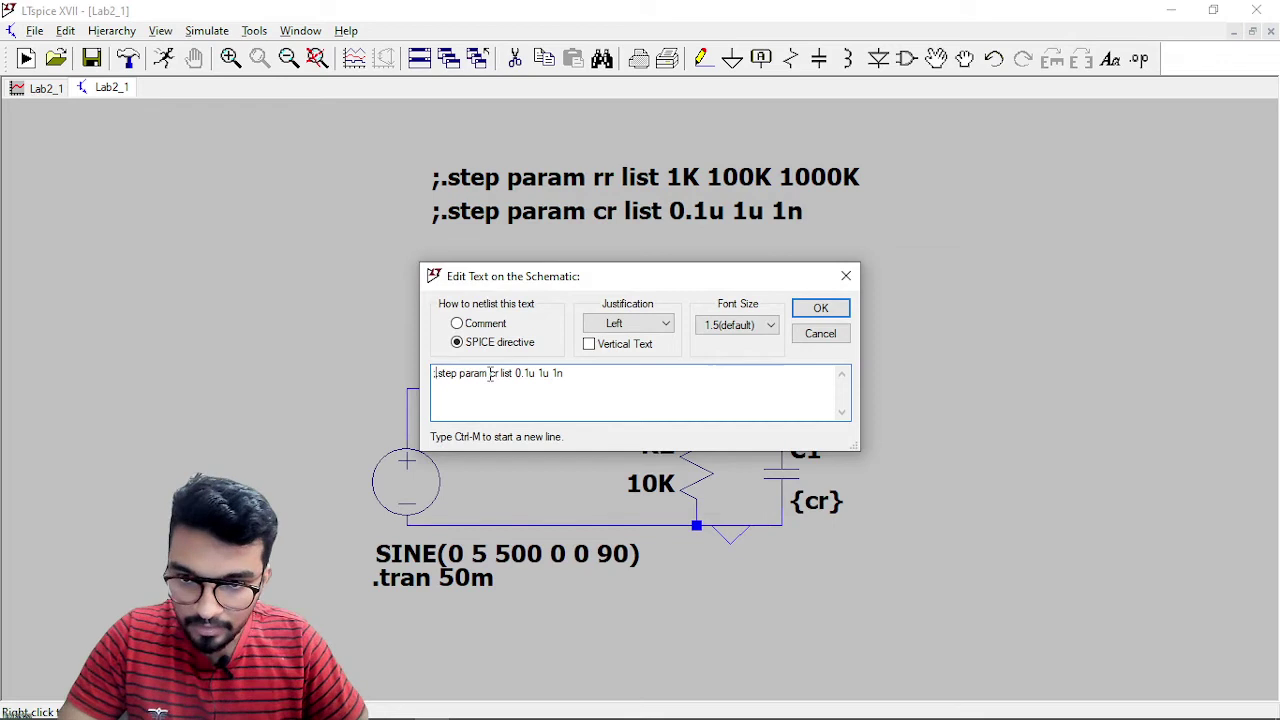
key(Home)
key(Delete)
key(Return)
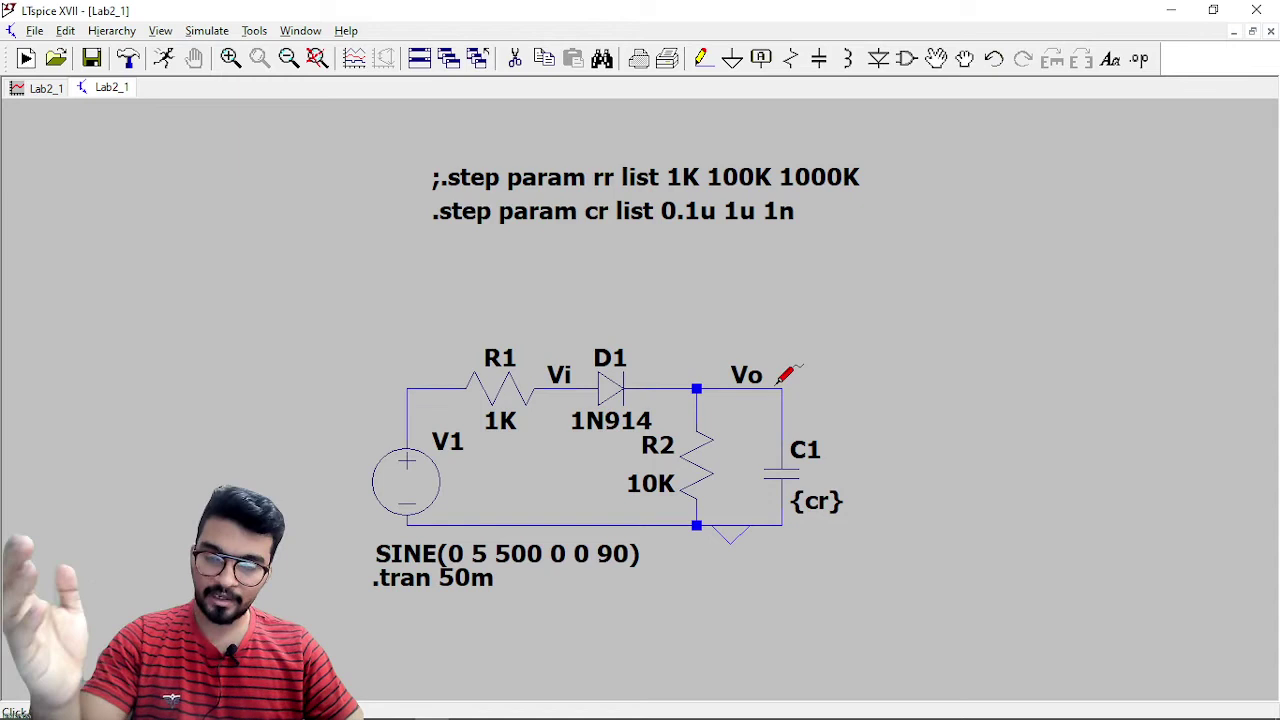
Step: Close the old waveform window and rerun the simulation with the stepped cr values
click(51, 92)
right_click(53, 95)
click(96, 129)
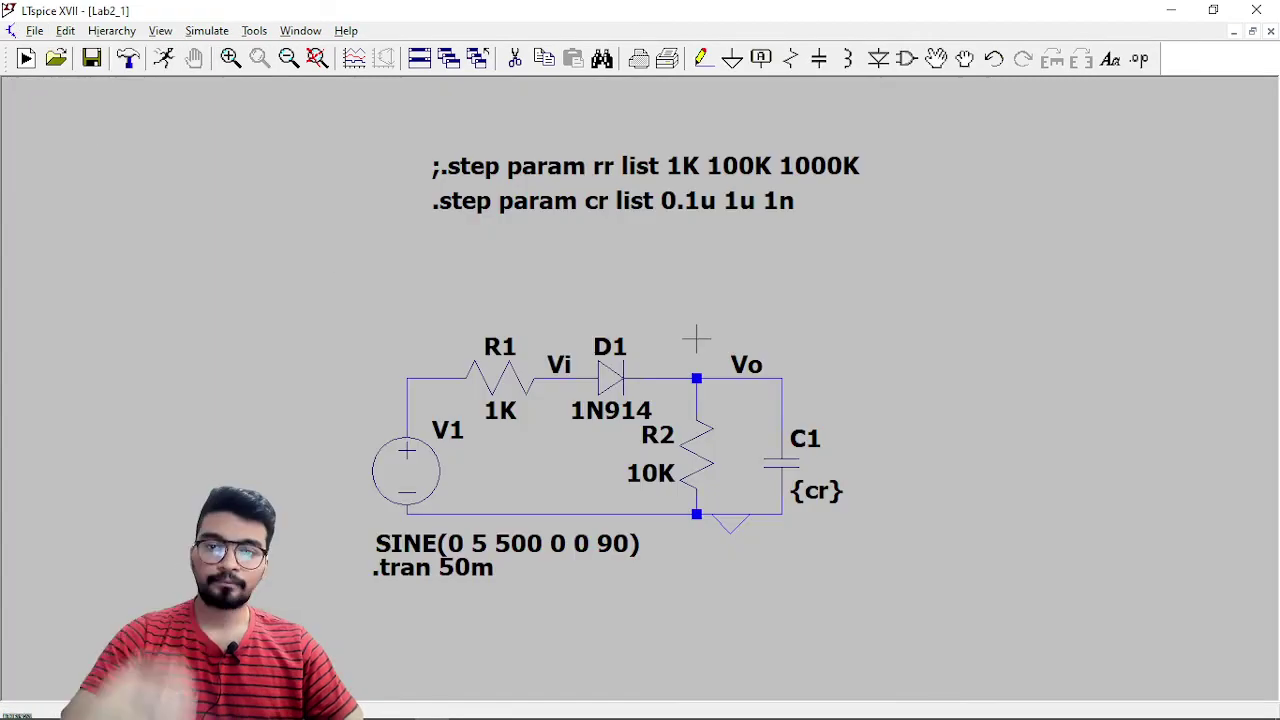
click(166, 59)
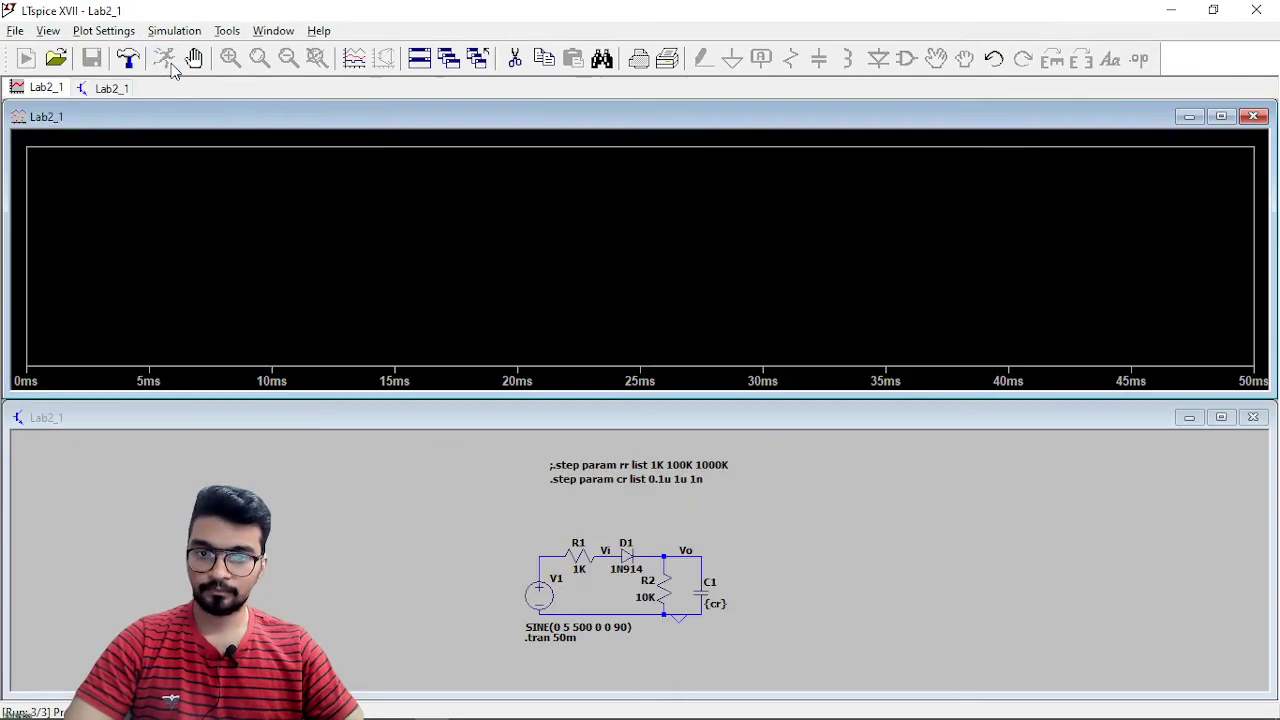
Step: Plot the voltages at the source node between V1 and R1, at Vi and at Vo
scroll(647, 520, up, 3)
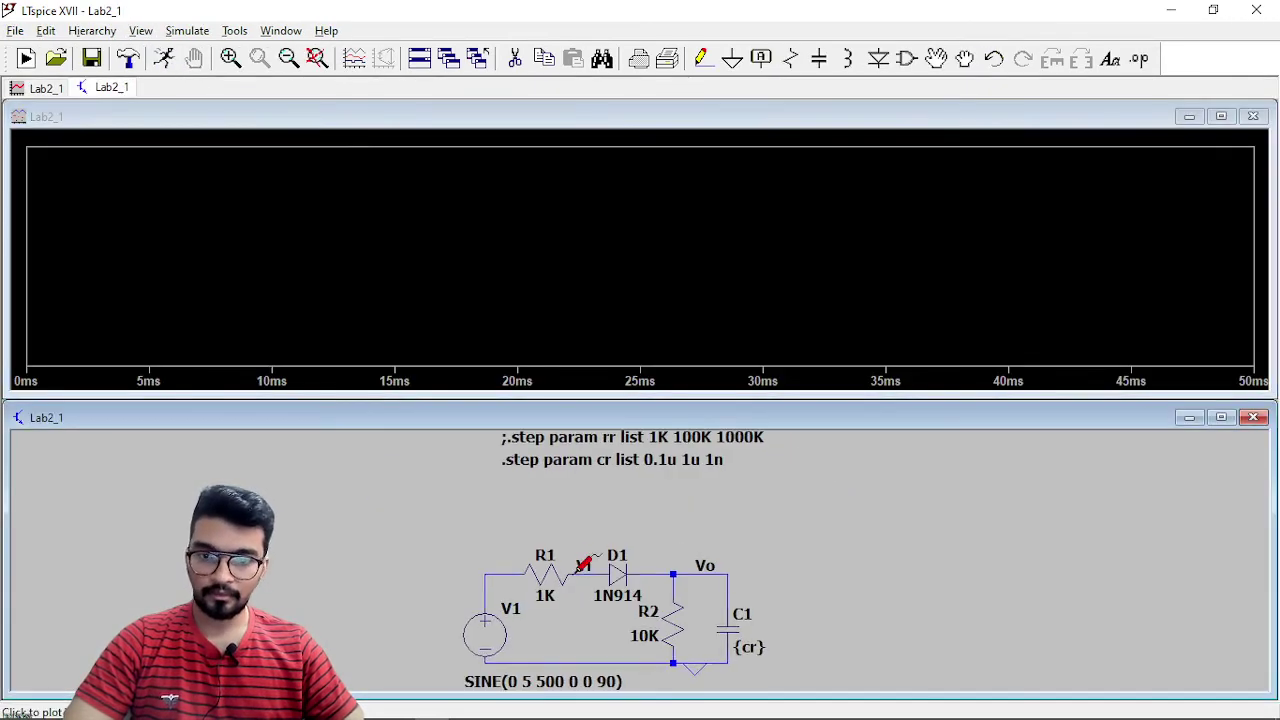
click(510, 571)
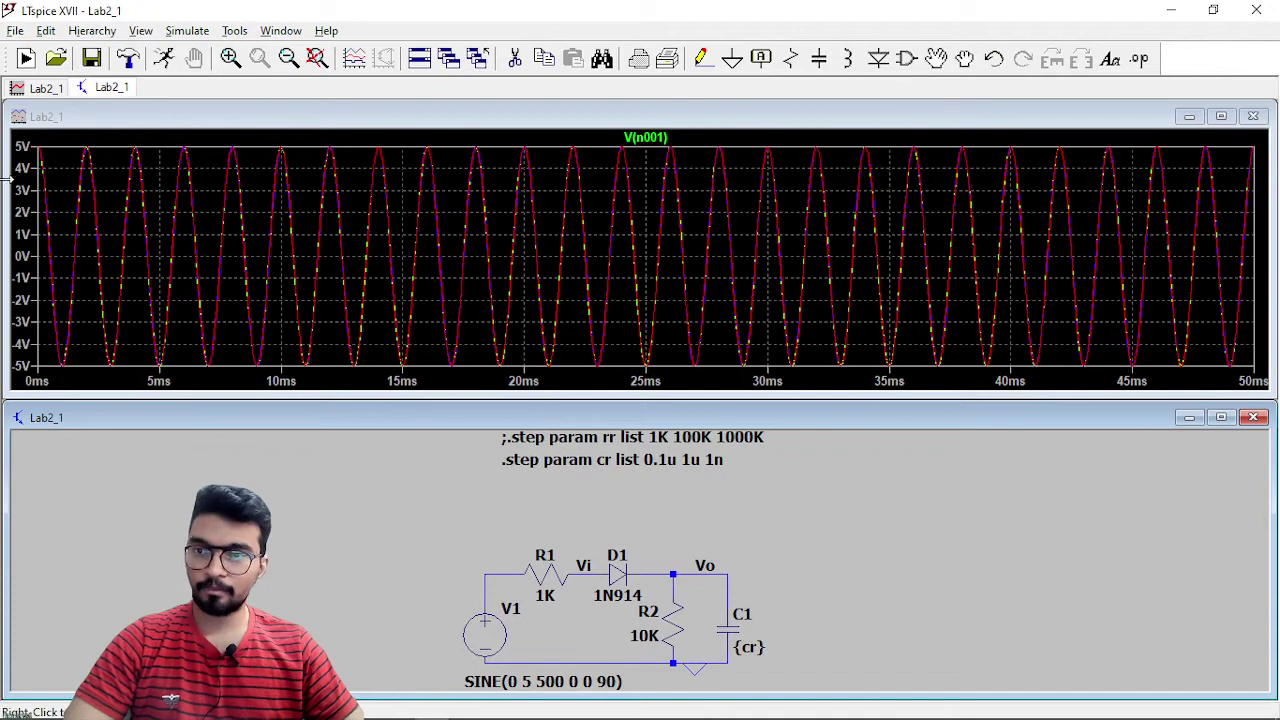
click(598, 571)
right_click(430, 193)
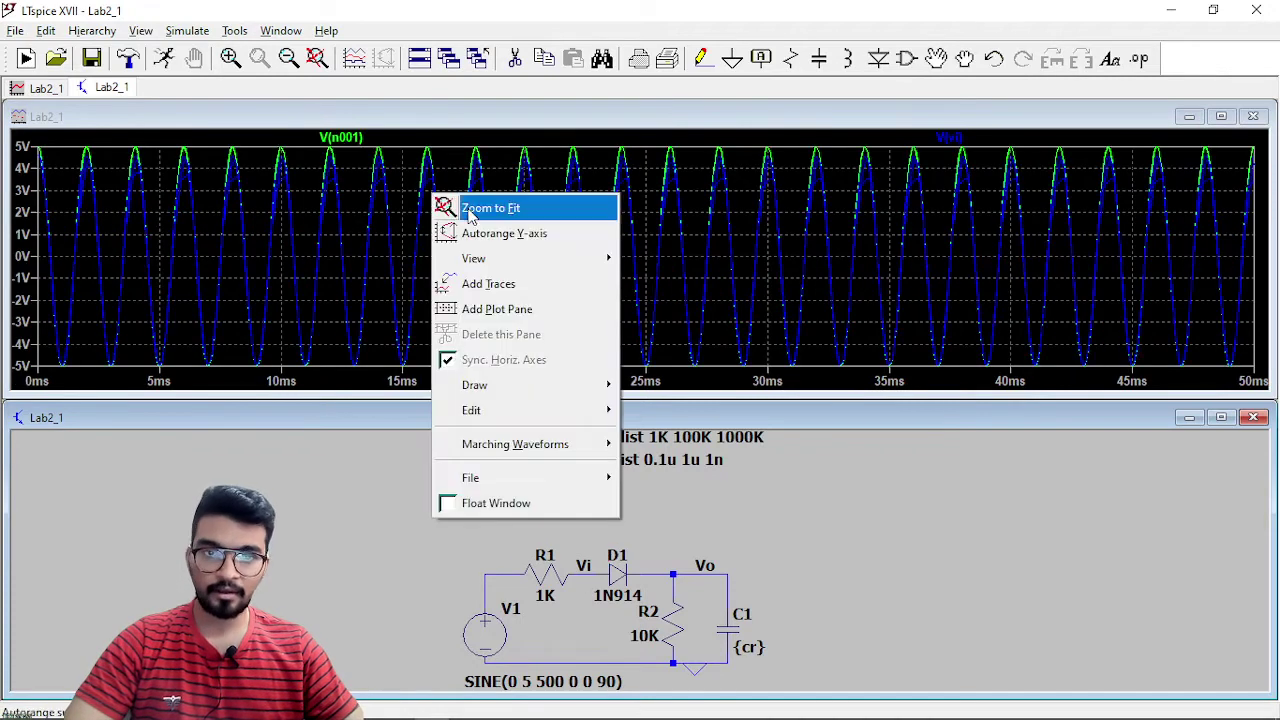
click(774, 503)
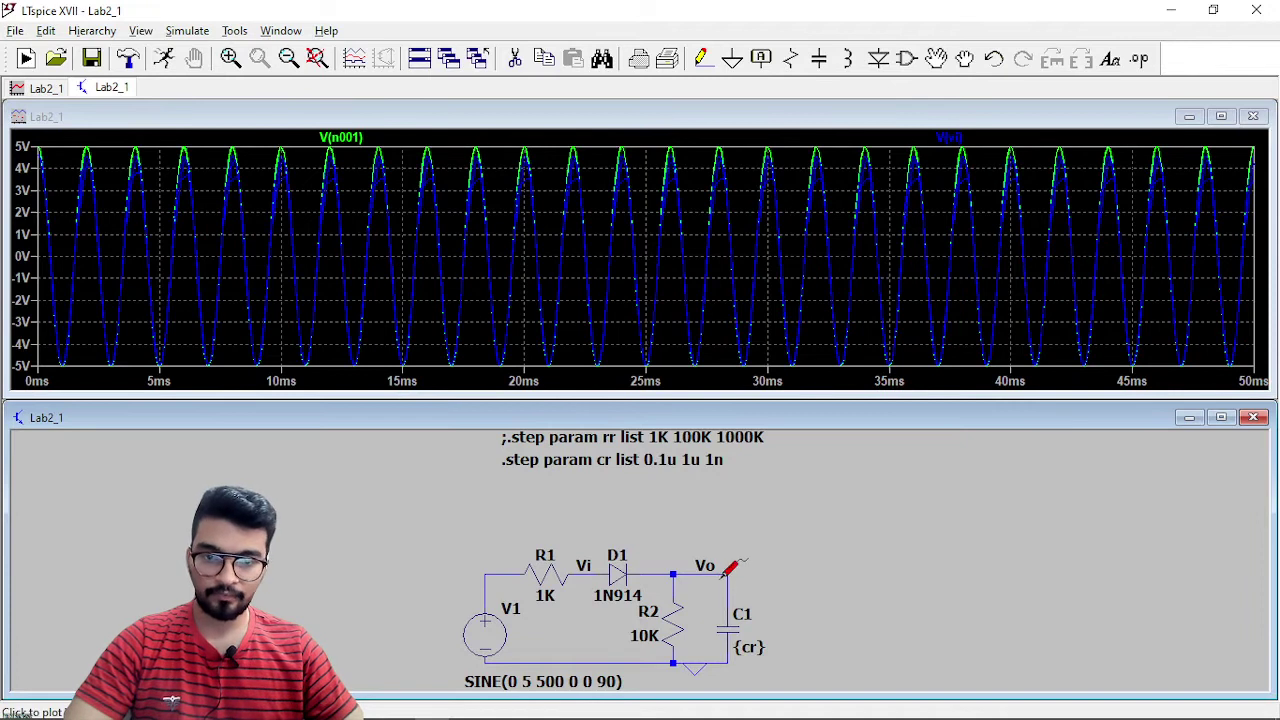
click(729, 570)
Step: Add two plot panes, maximize the waveform window and place V(n001), V(vi) and V(vo) in separate panes
right_click(612, 230)
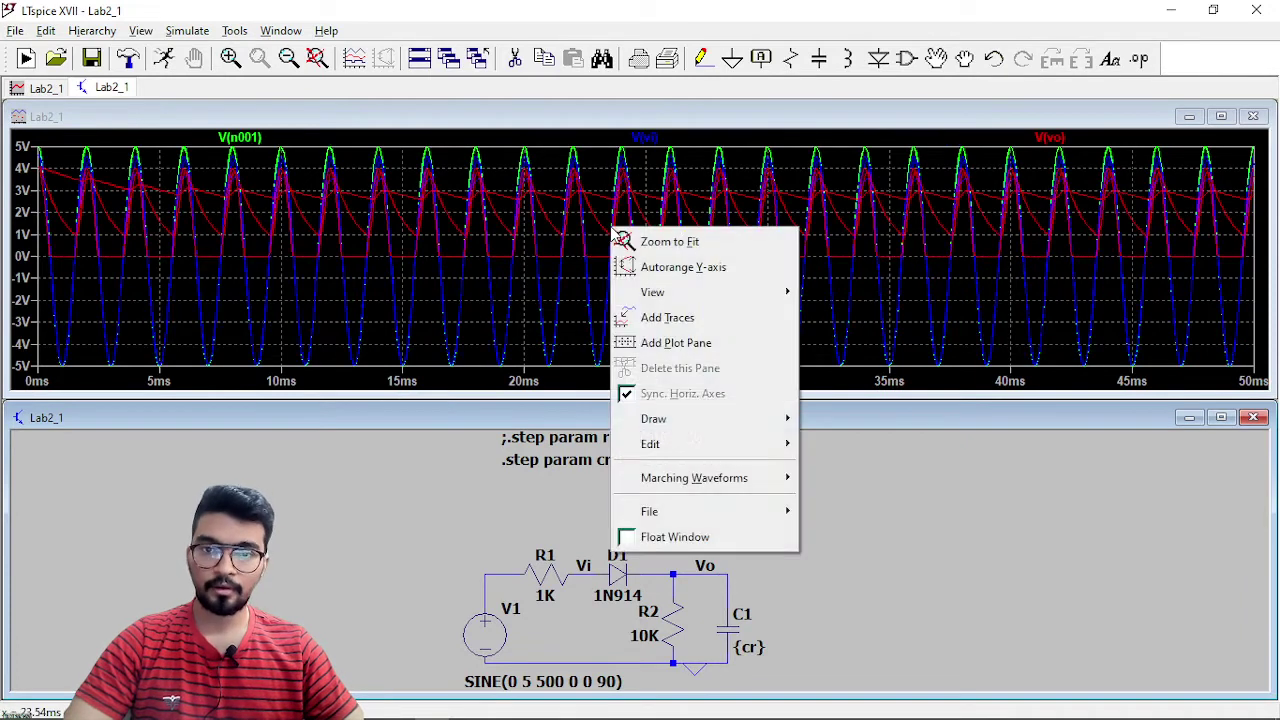
click(670, 342)
right_click(643, 207)
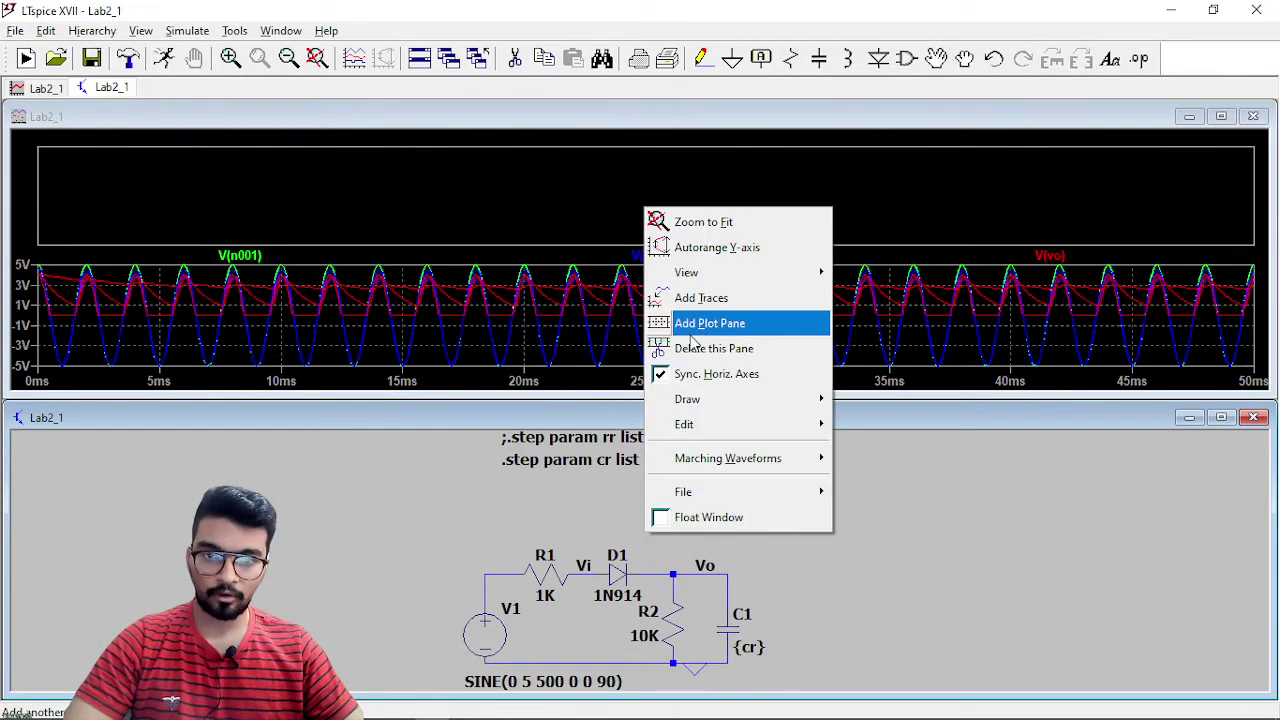
click(718, 325)
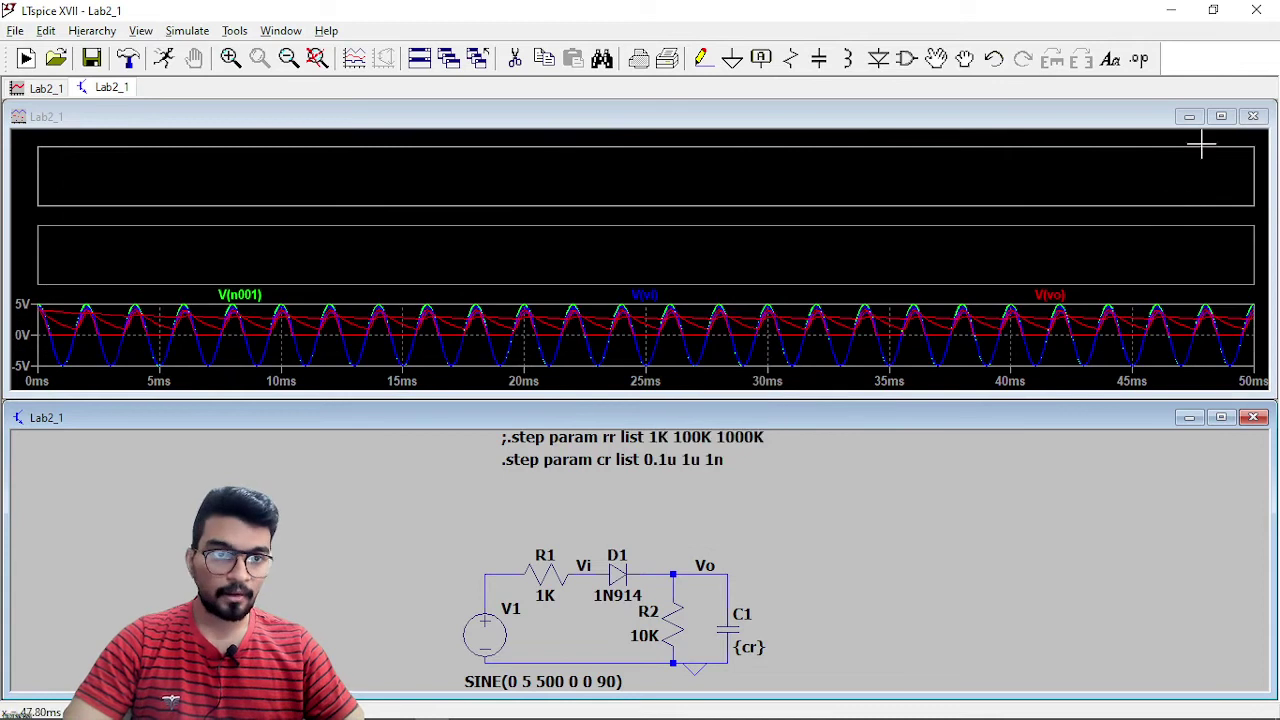
click(1221, 116)
mouse_move(233, 490)
mouse_down()
mouse_move(337, 331)
mouse_move(366, 243)
mouse_up()
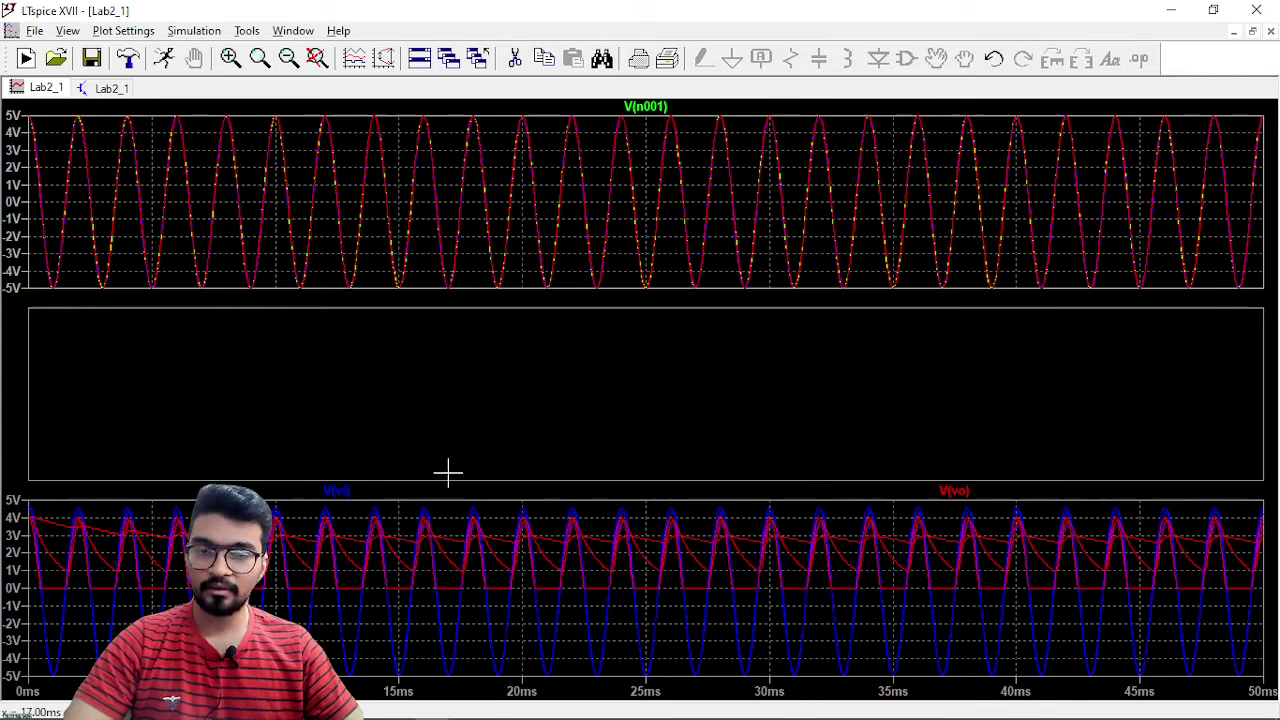
drag(357, 500, 425, 392)
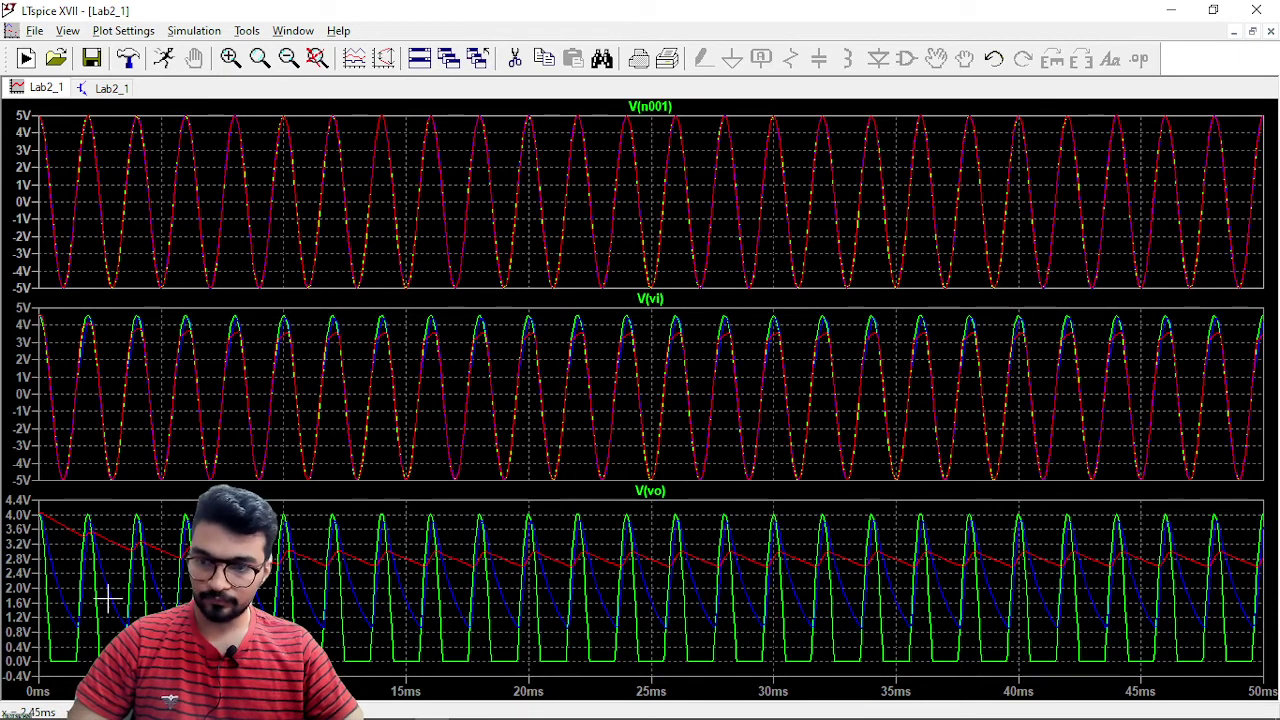
Step: Delete the V(vi) and V(n001) plot panes, keeping only the V(vo) pane
right_click(637, 363)
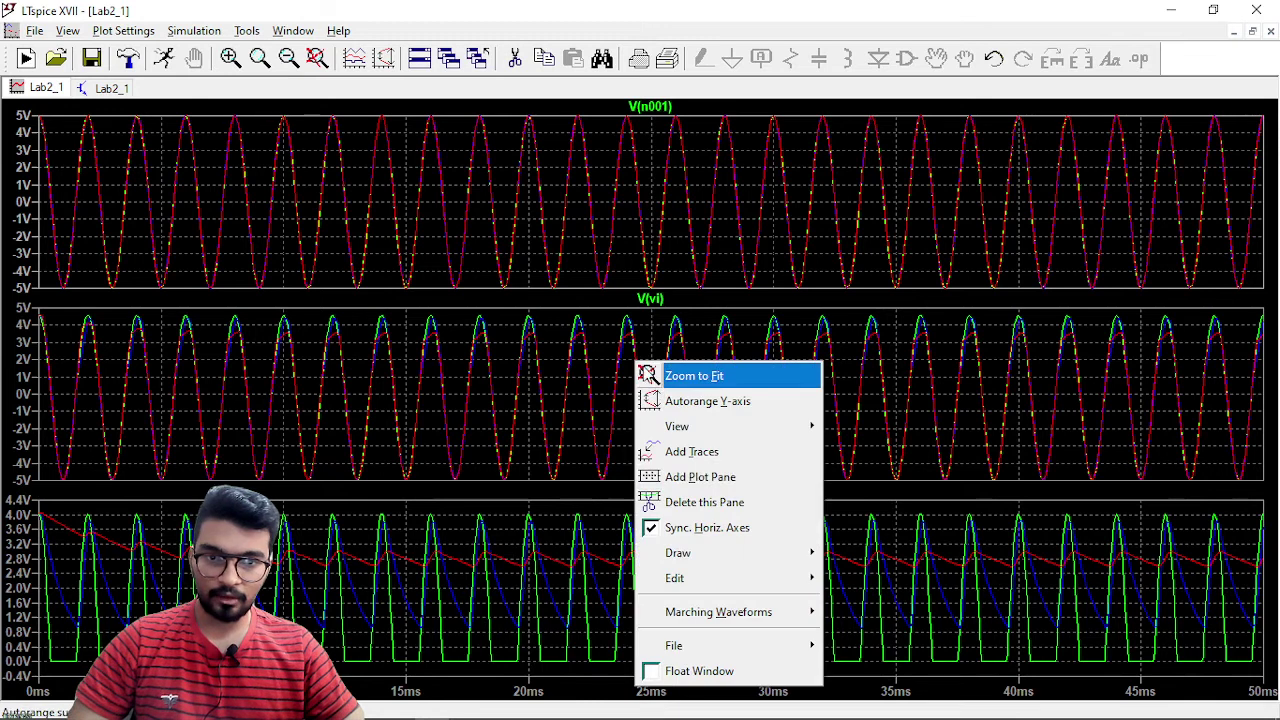
click(706, 500)
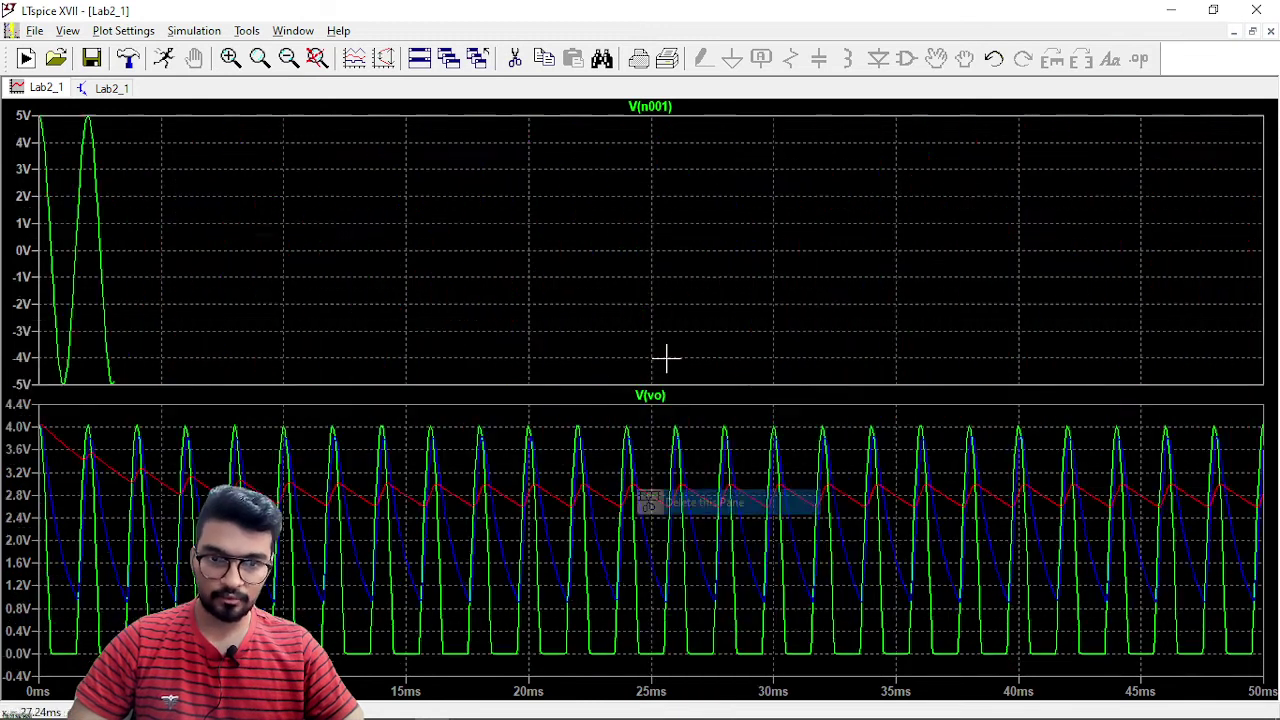
right_click(651, 240)
click(722, 383)
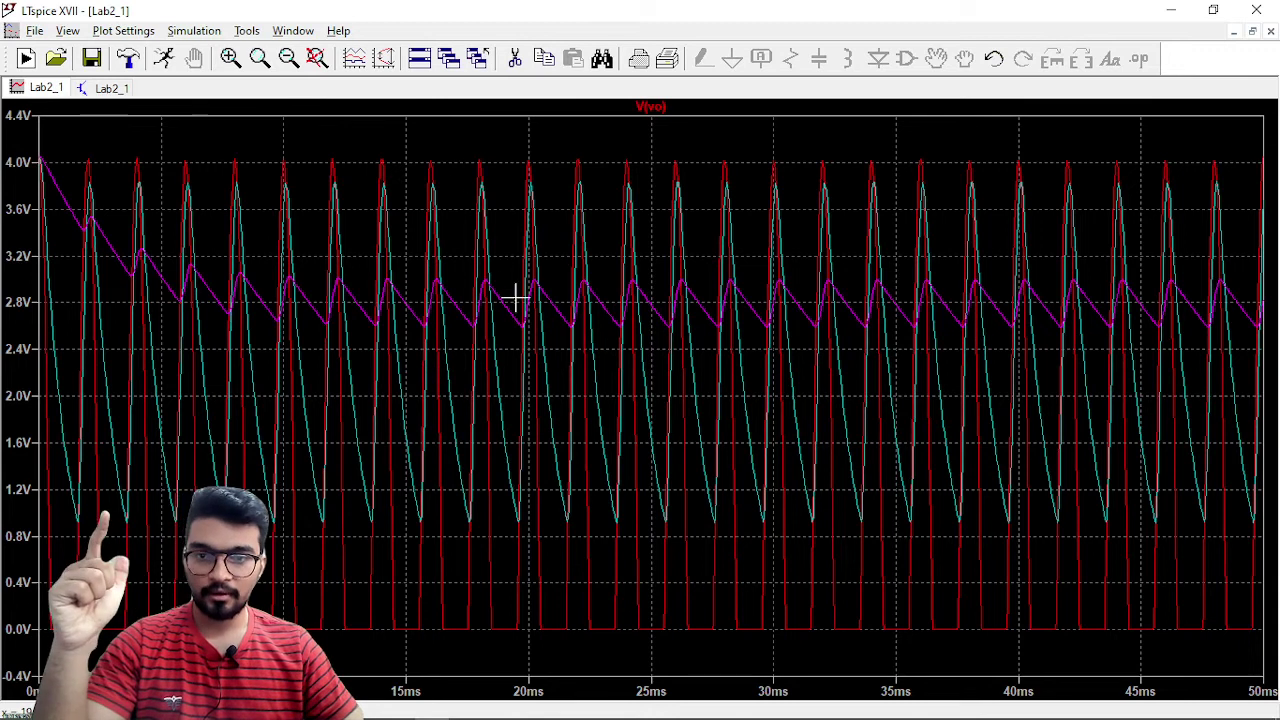
click(655, 107)
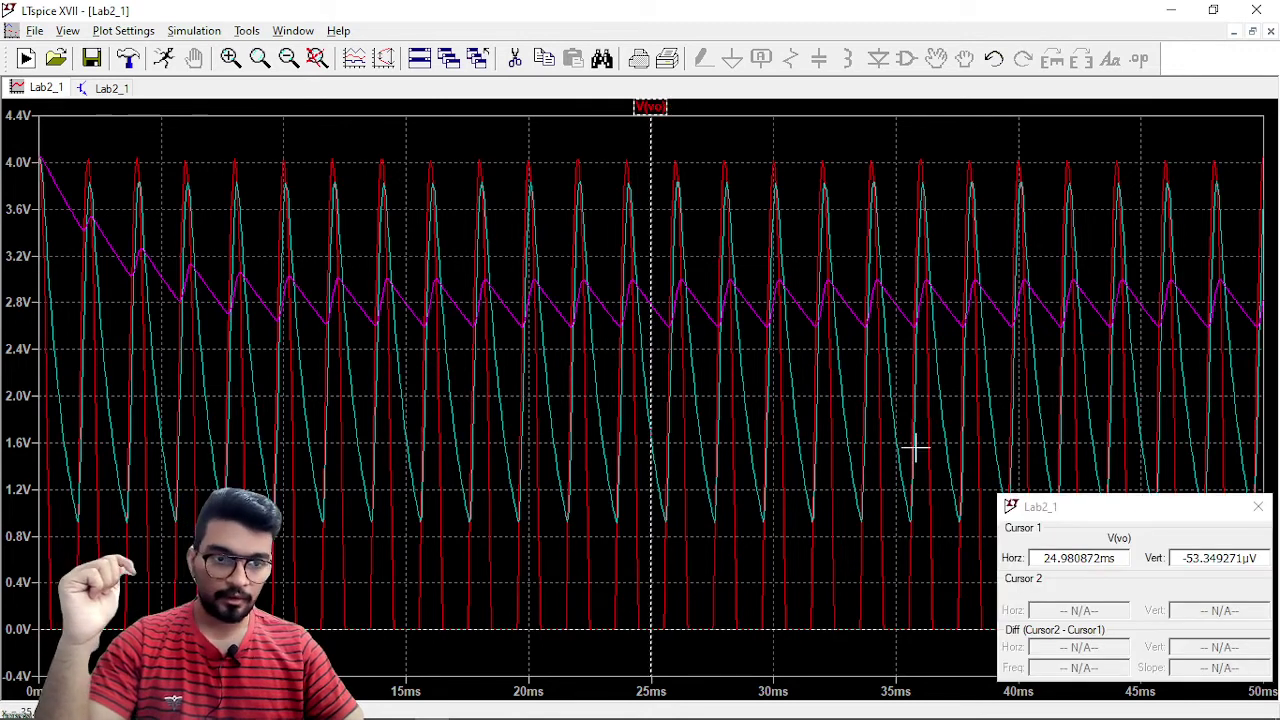
drag(1097, 510, 949, 277)
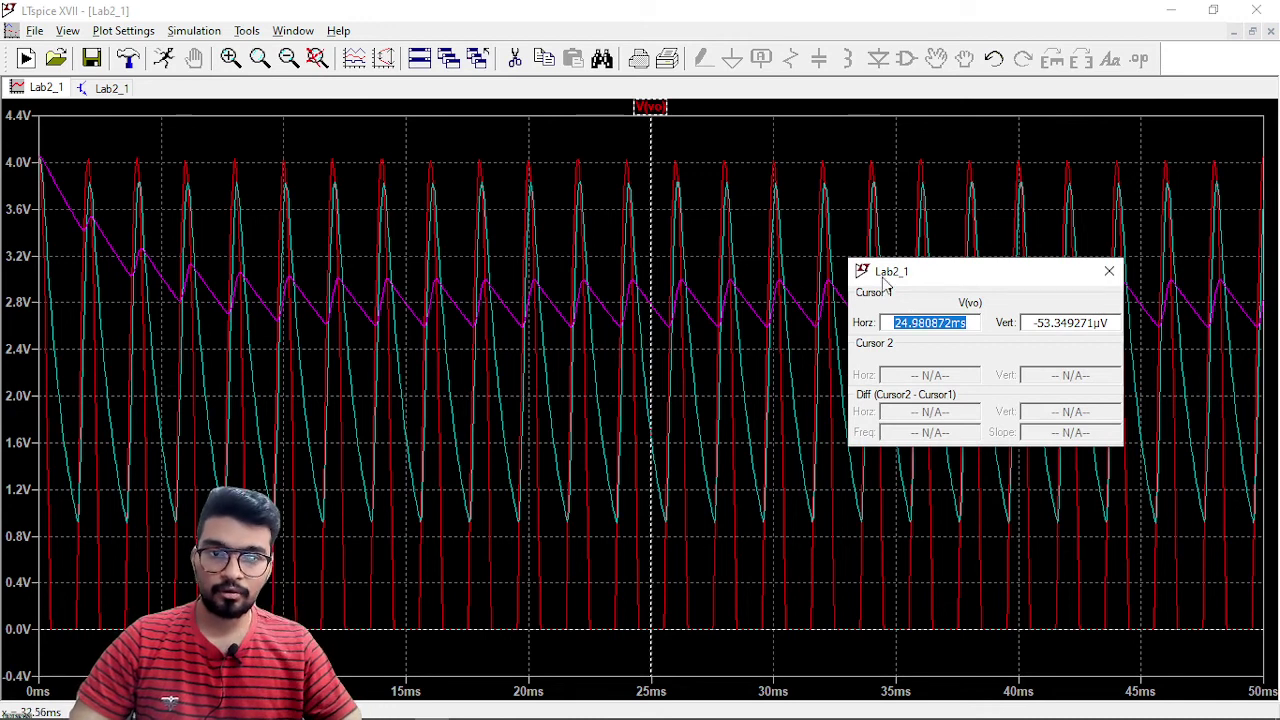
click(1109, 271)
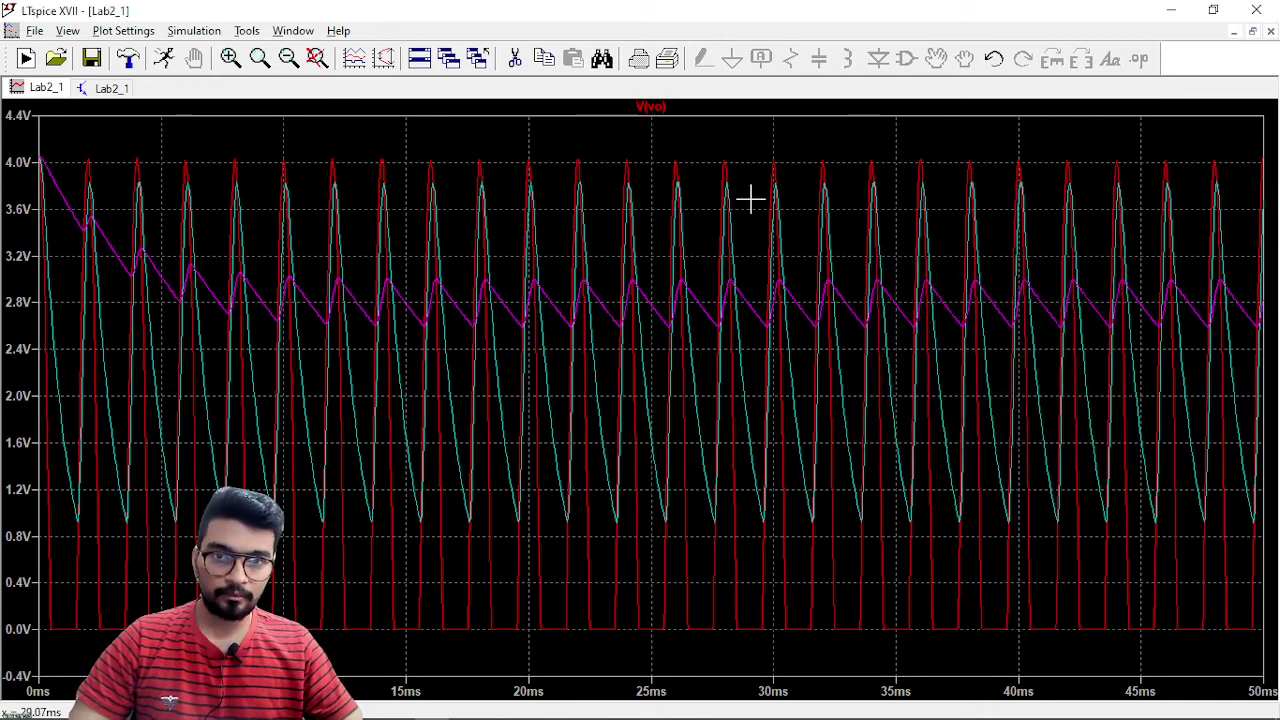
Step: Attach a cursor to the V(vo) trace, switch it to the next stepped curve and move it to about 22.97 ms
click(650, 107)
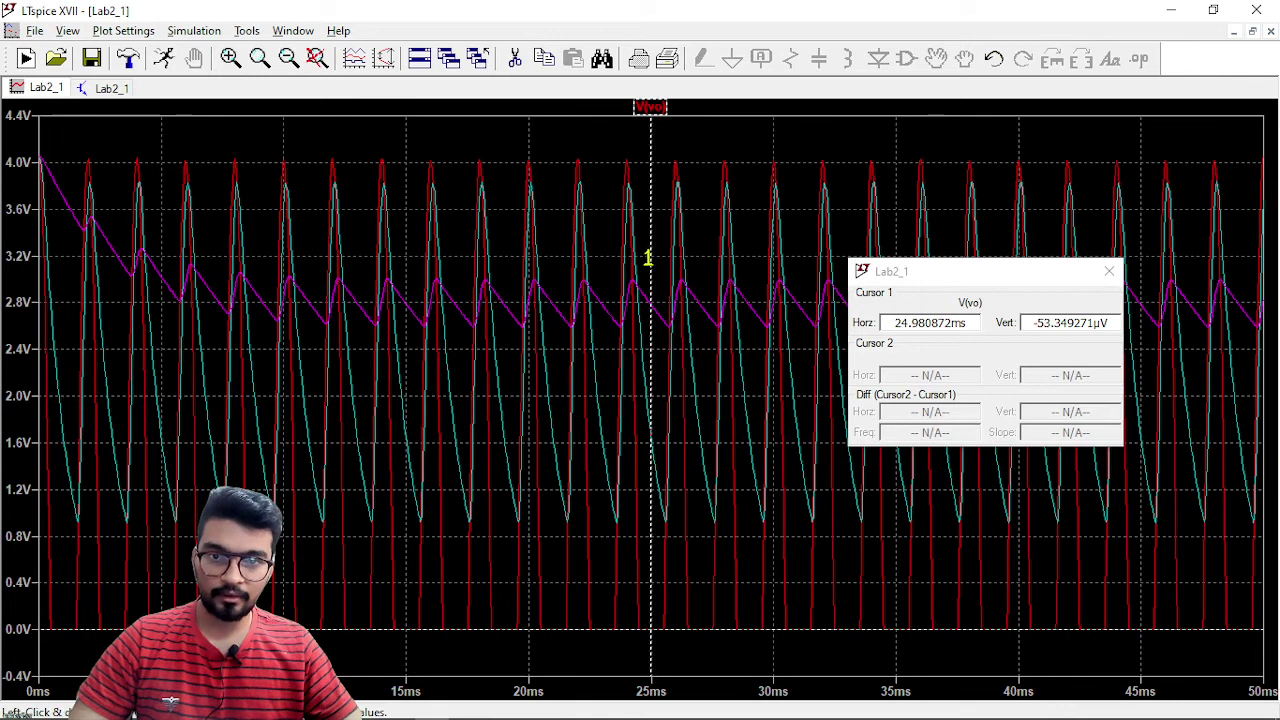
drag(648, 258, 612, 263)
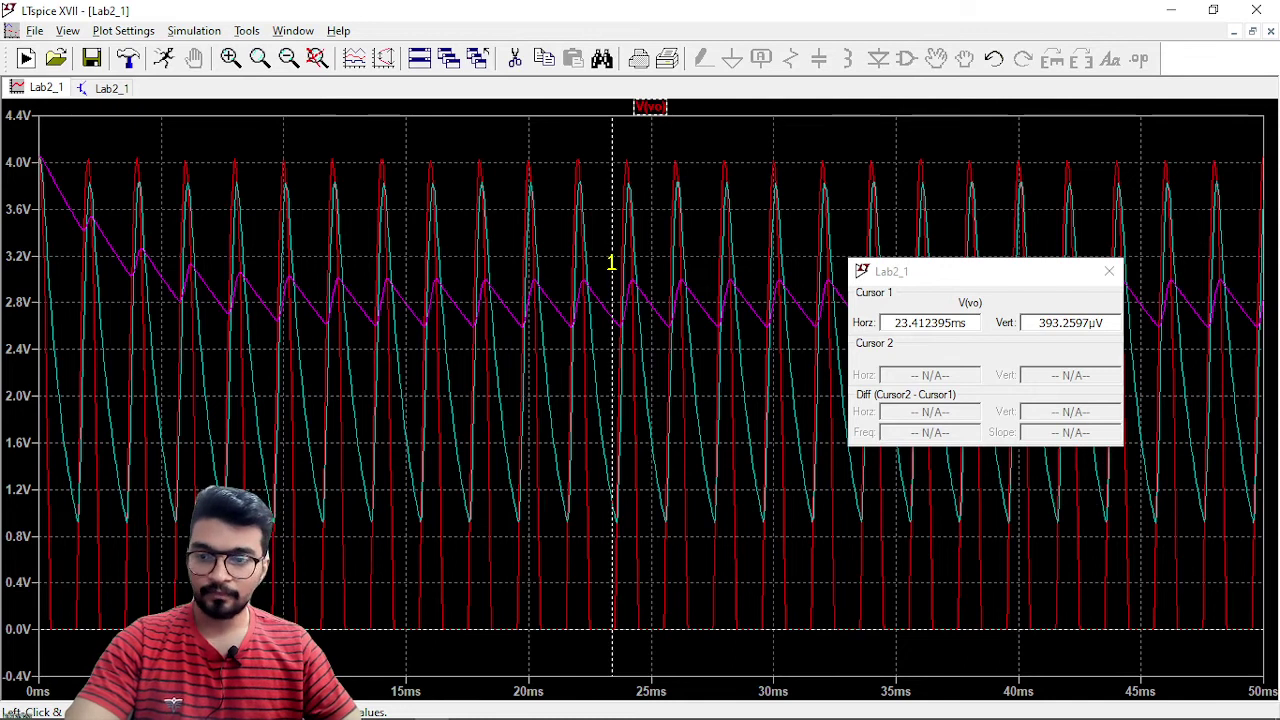
drag(1033, 322, 1086, 323)
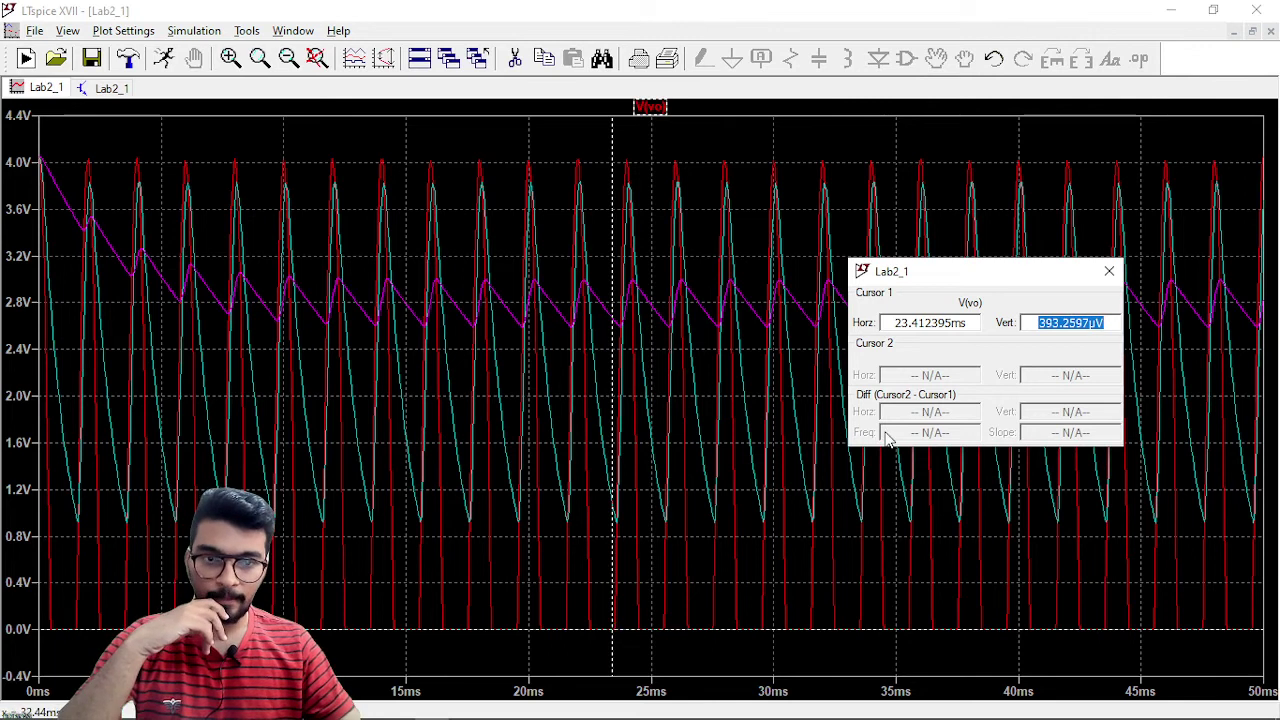
click(633, 533)
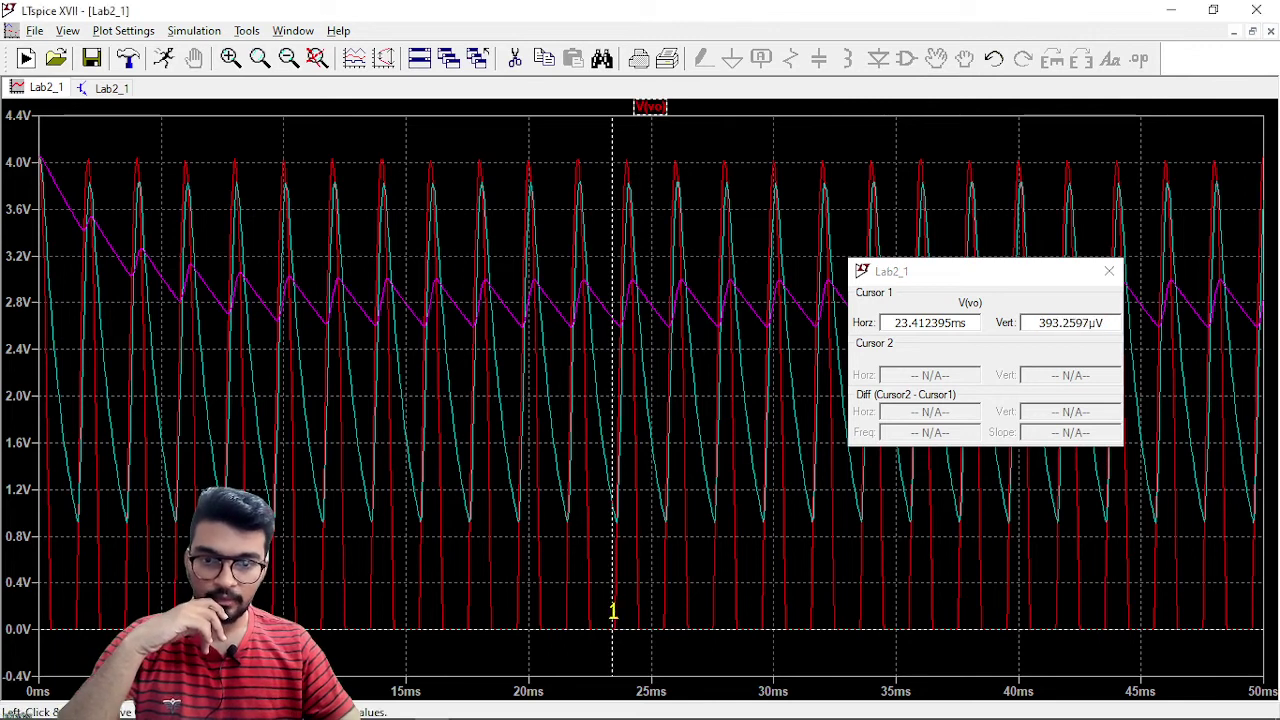
key(Up)
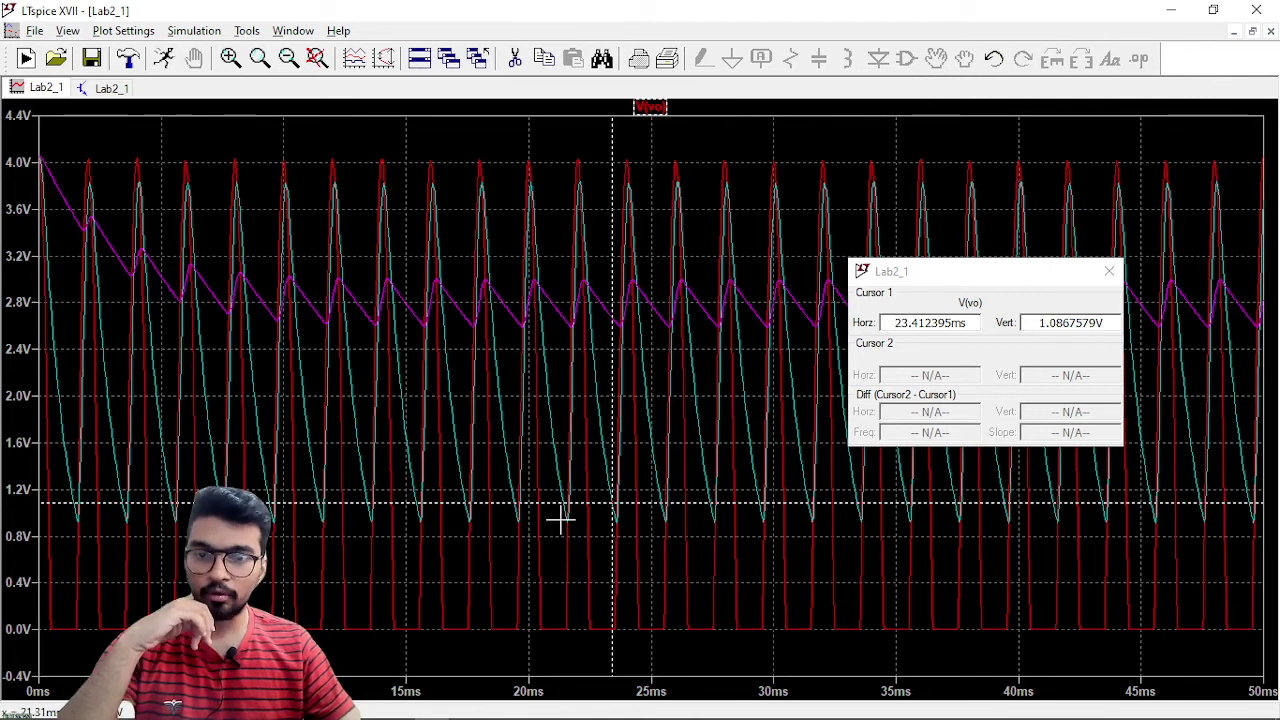
key(Left)
key(Left)
key(Left)
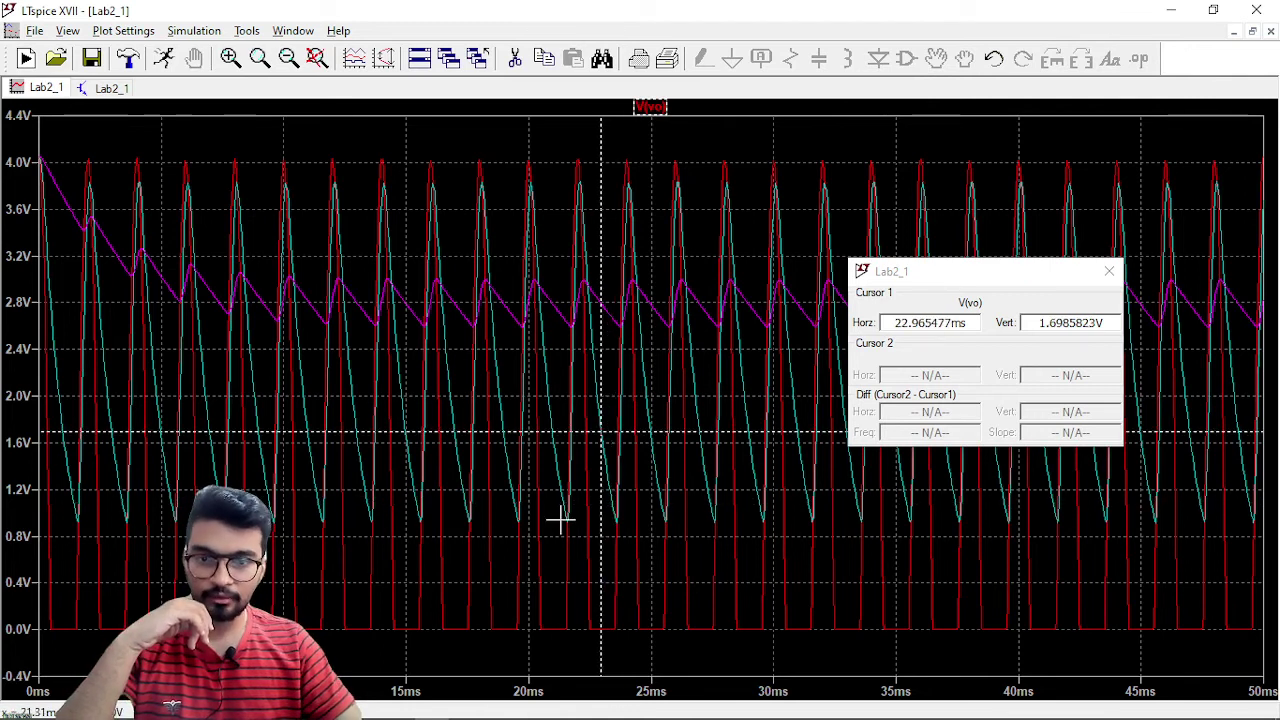
Step: Nudge the cursor back and forth on the V(vo) curve around 22.97 ms and read its vertical value
key(Right)
key(Left)
key(Left)
key(Right)
key(Right)
key(Left)
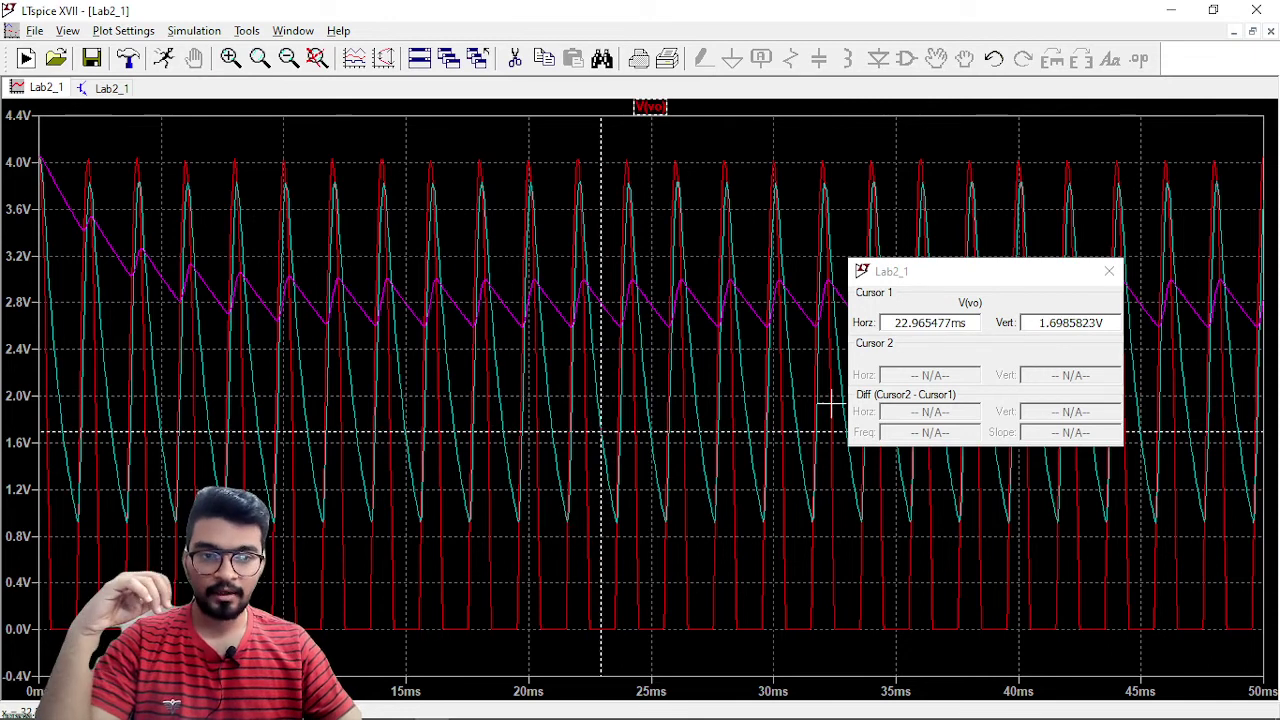
drag(1040, 323, 1118, 323)
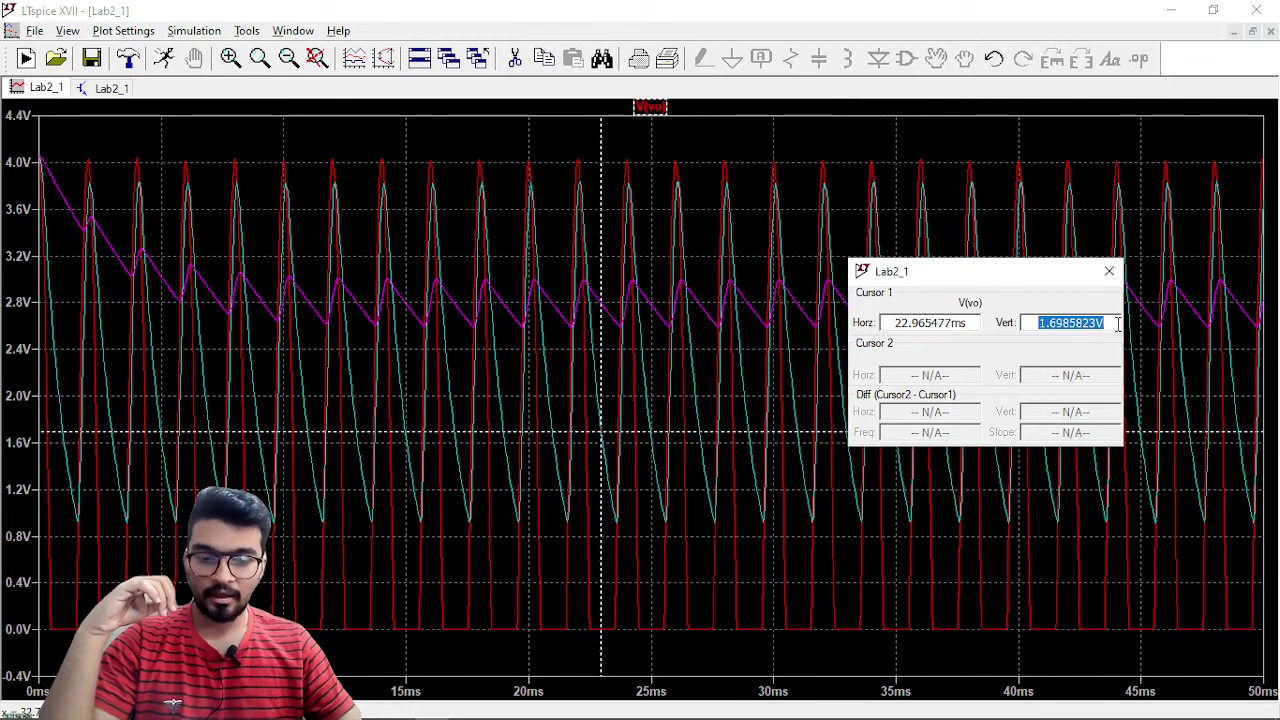
click(676, 390)
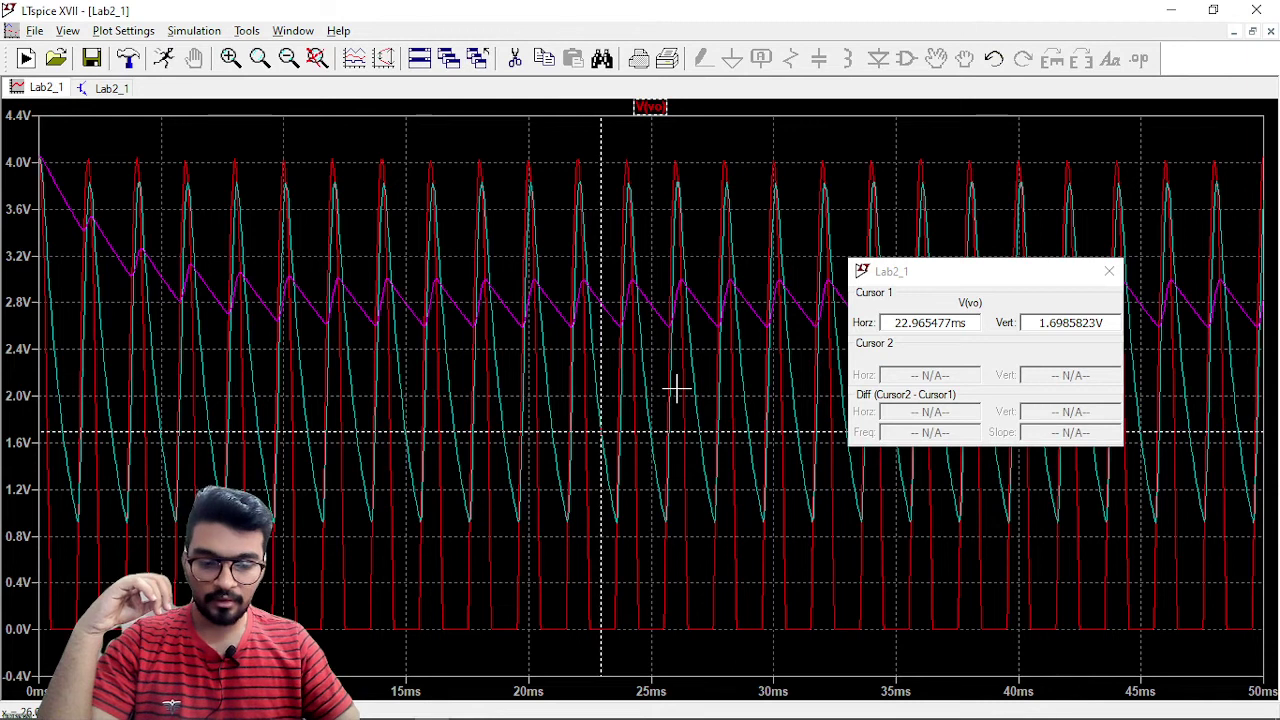
Step: Move the cursor back along the stepped V(vo) curves to about 15.55 ms
key(Left)
key(Left)
key(Left)
key(Left)
key(Left)
key(Left)
key(Left)
key(Left)
key(Left)
key(Left)
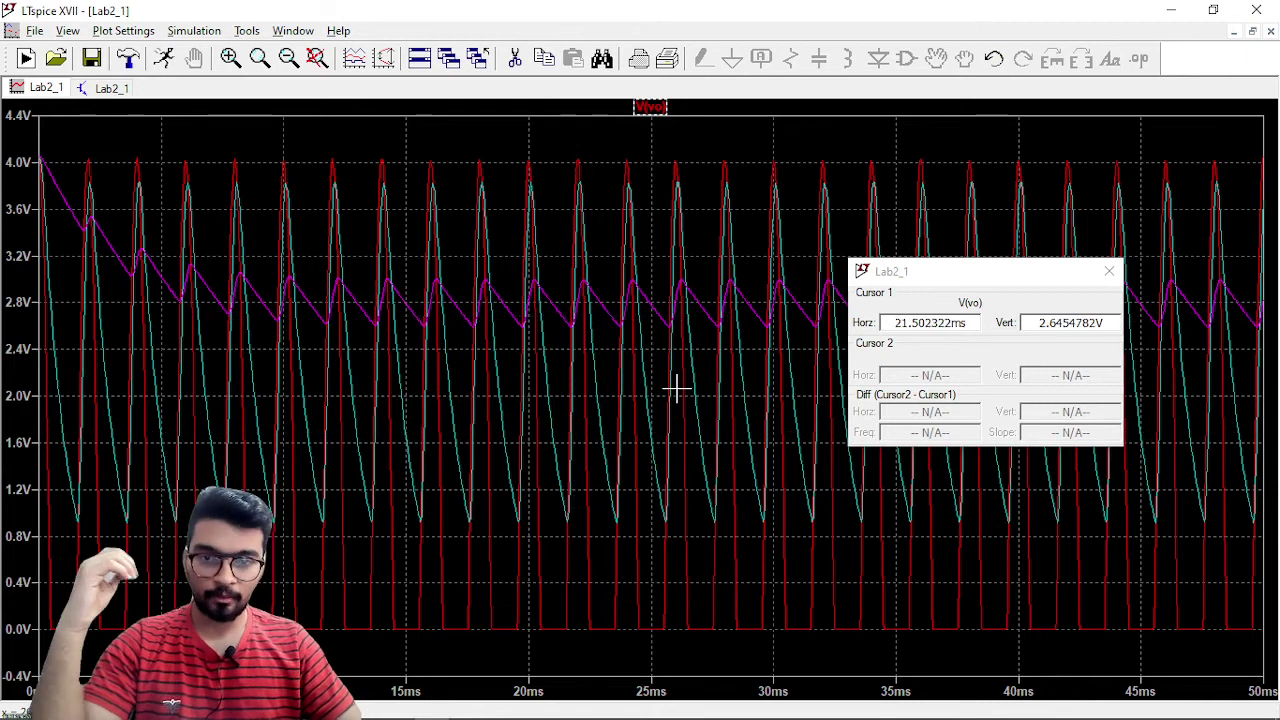
key(Left)
key(Left)
key(Left)
key(Left)
key(Left)
key(Left)
key(Left)
key(Left)
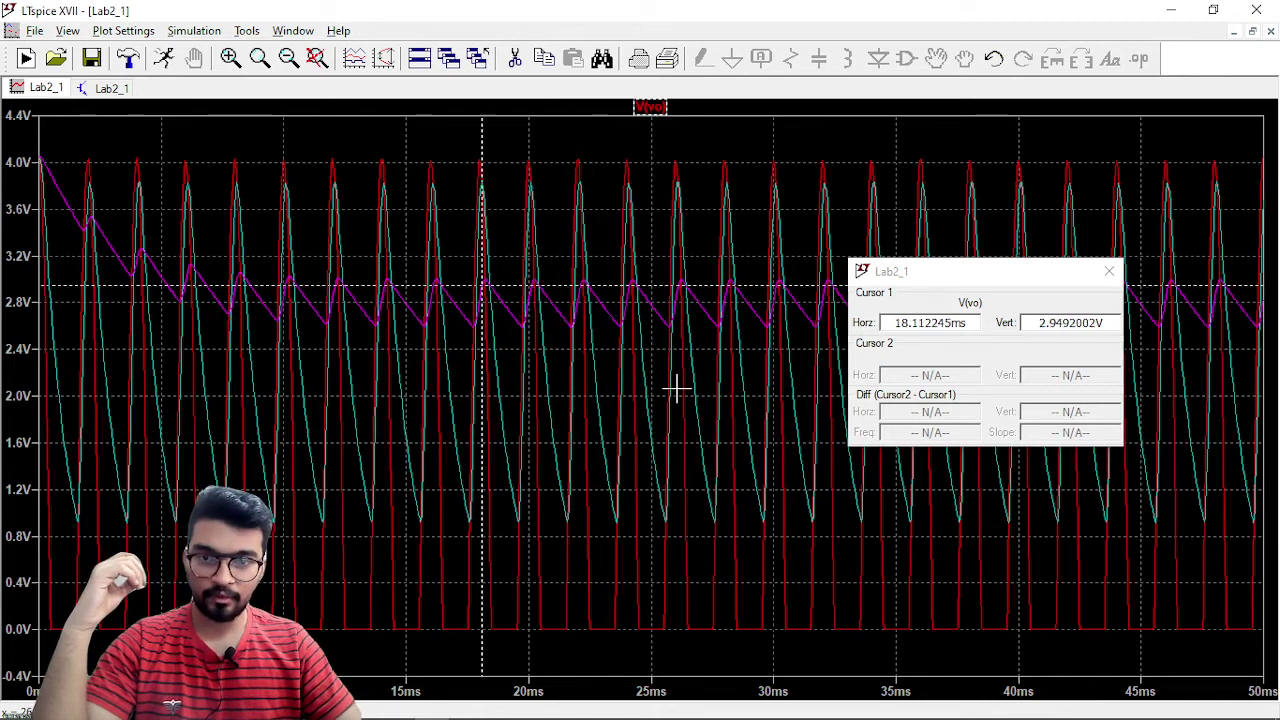
key(Left)
key(Left)
key(Left)
key(Left)
key(Left)
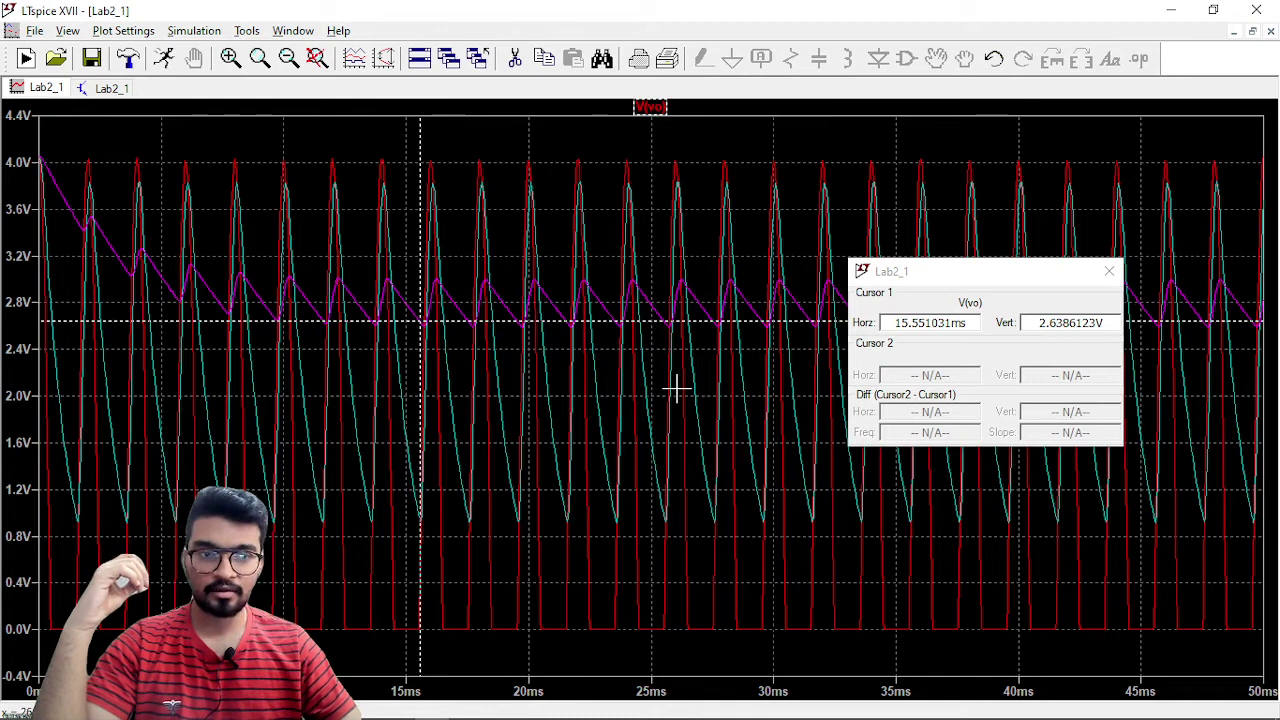
Step: Read the cursor's vertical value at about 15.55 ms and move the cursor readout window aside
drag(1035, 323, 1086, 323)
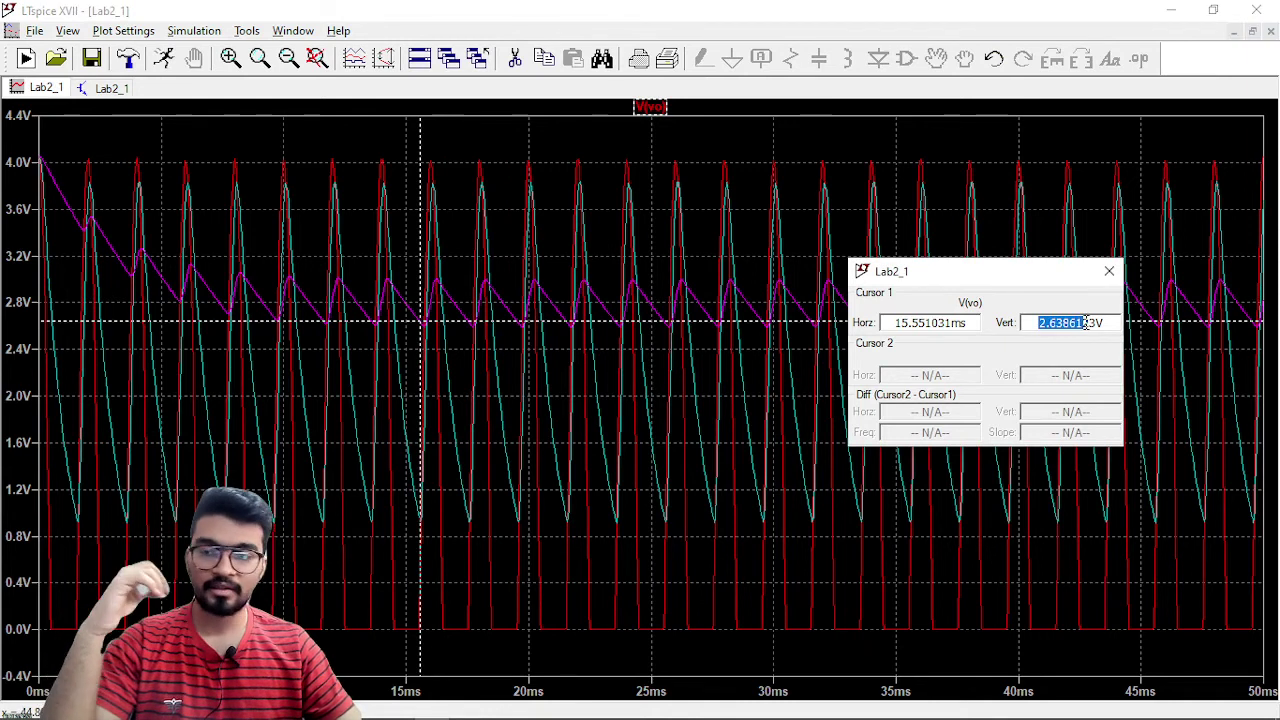
click(1086, 323)
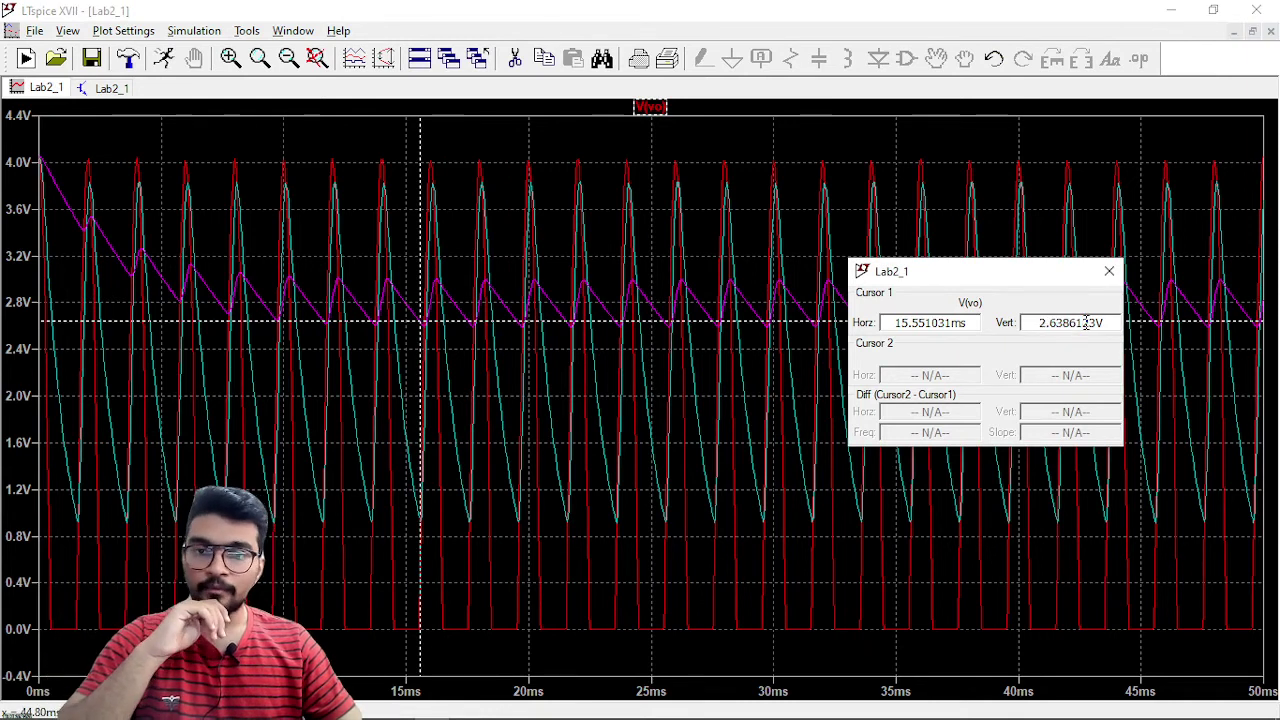
drag(1065, 277, 1154, 280)
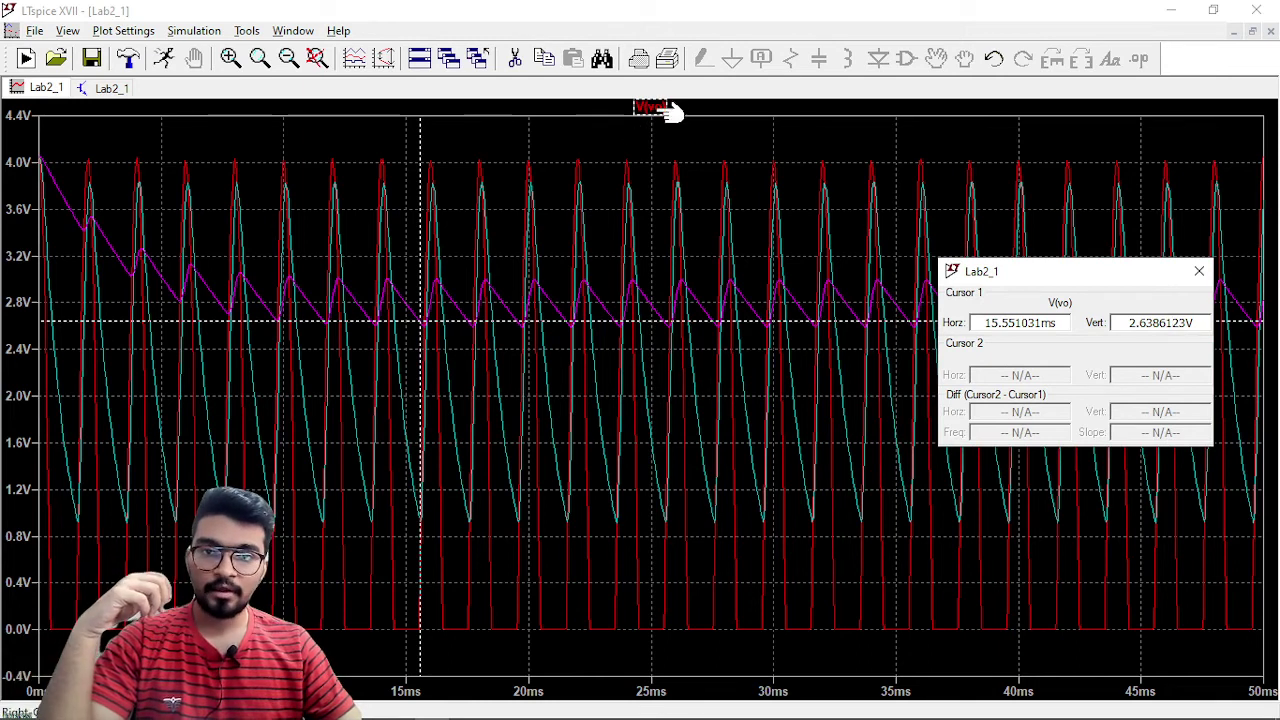
Step: Display the step legend to match the V(vo) curve colours with the Cr values, and close it after reading
right_click(648, 160)
mouse_move(725, 228)
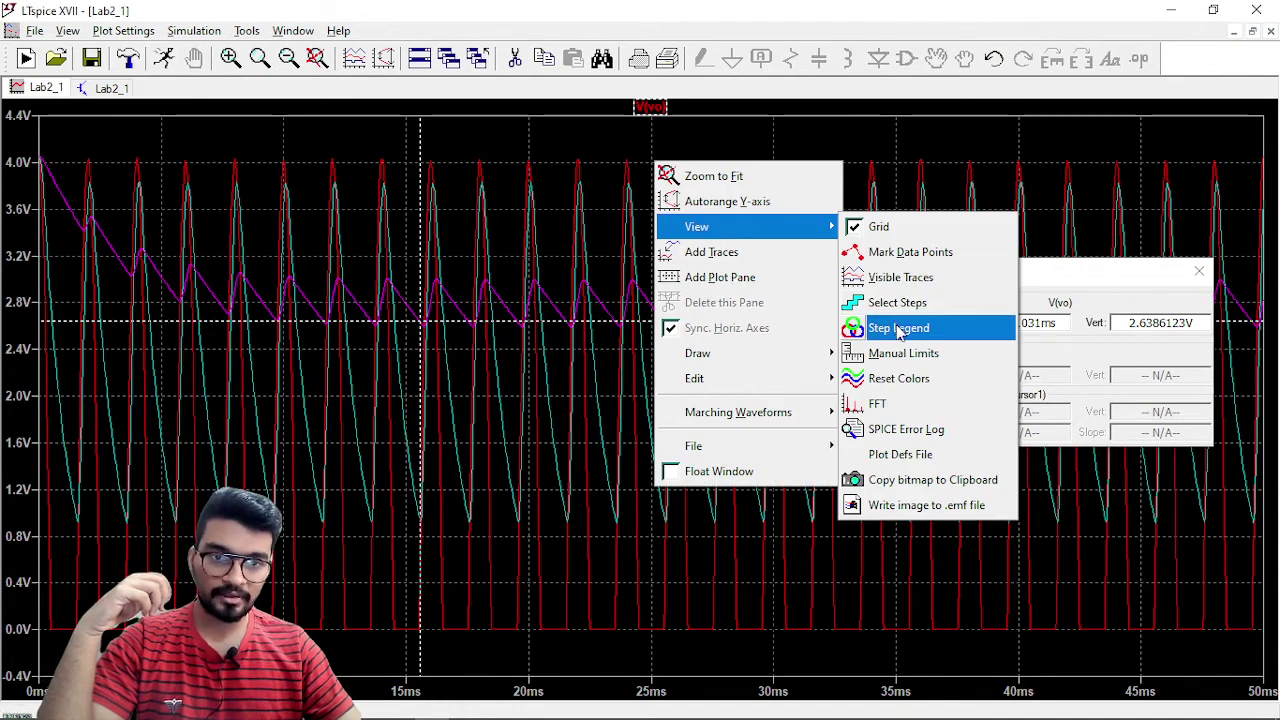
click(878, 328)
drag(670, 313, 768, 151)
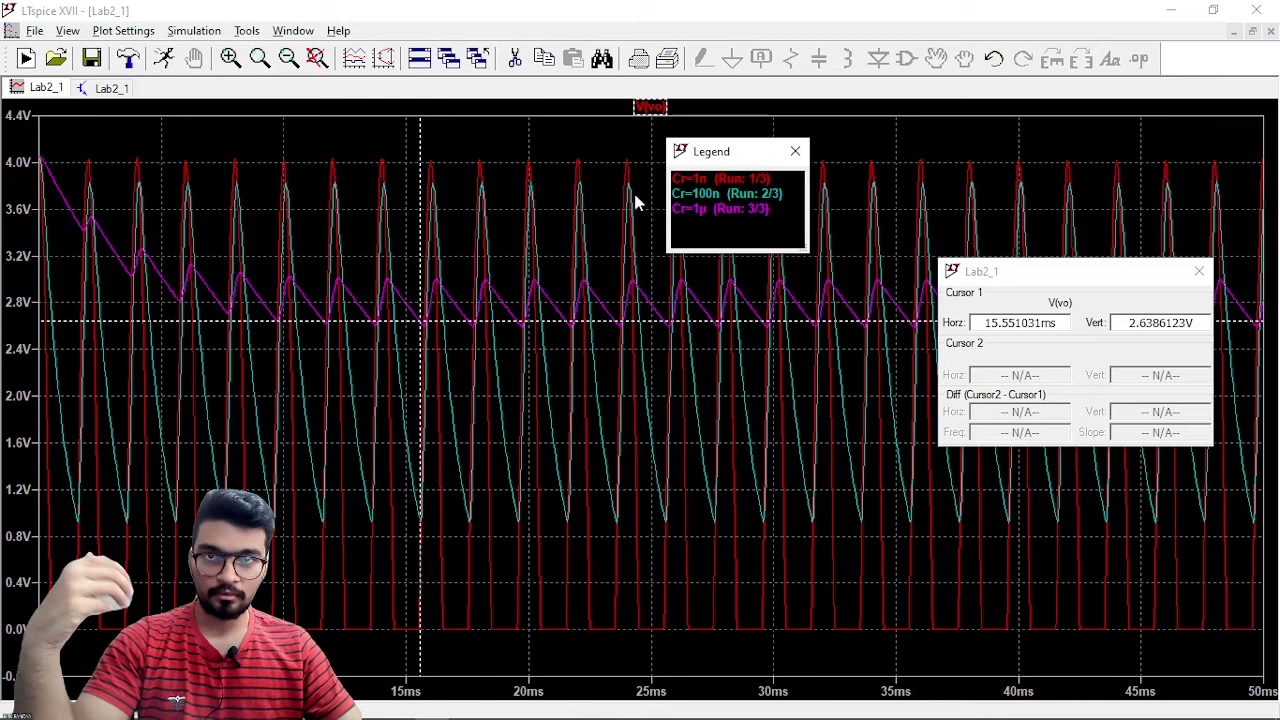
click(795, 151)
Step: Limit the displayed steps of V(vo) to steps 2 and 3, with CR values 1e-007 and 1e-006
right_click(614, 237)
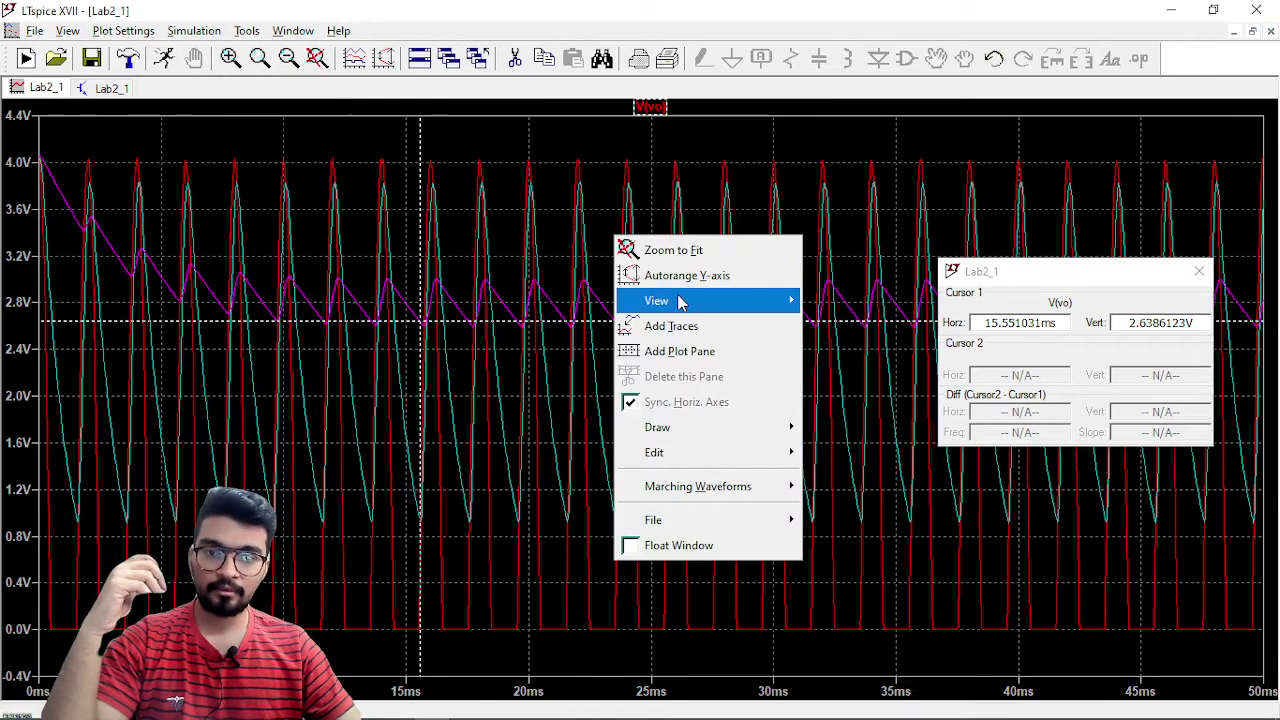
mouse_move(752, 305)
click(875, 375)
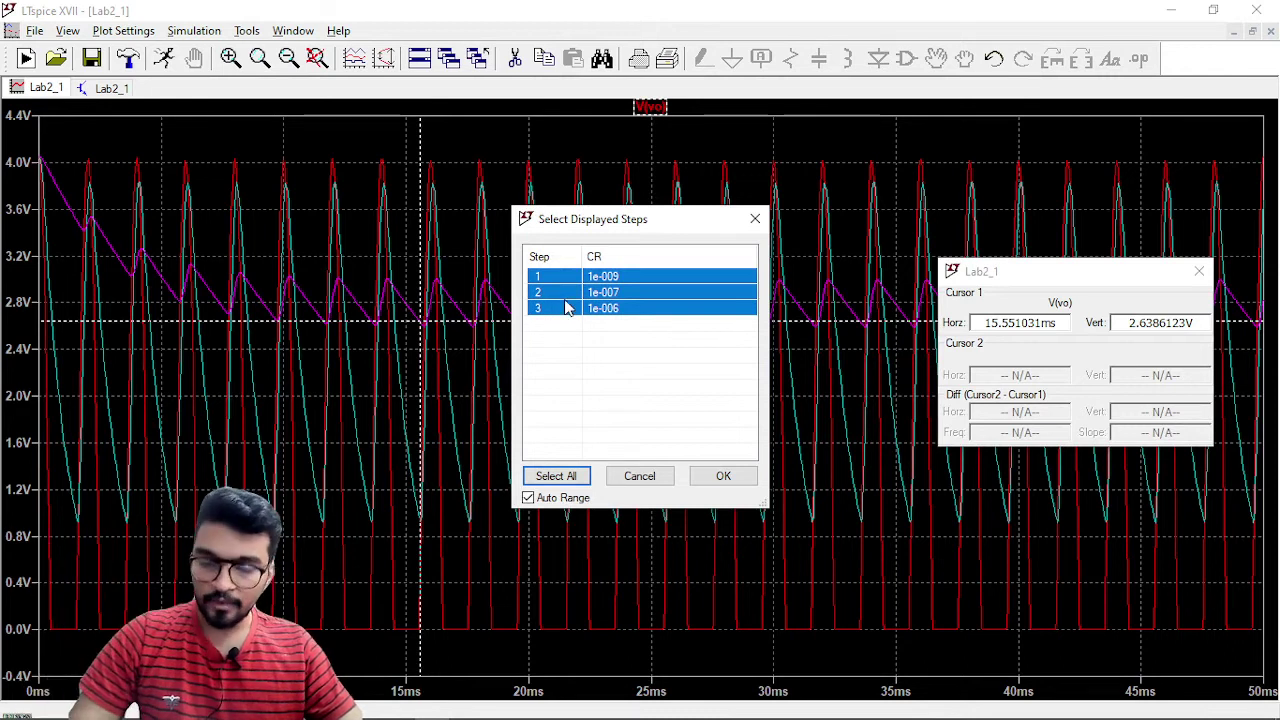
click(562, 370)
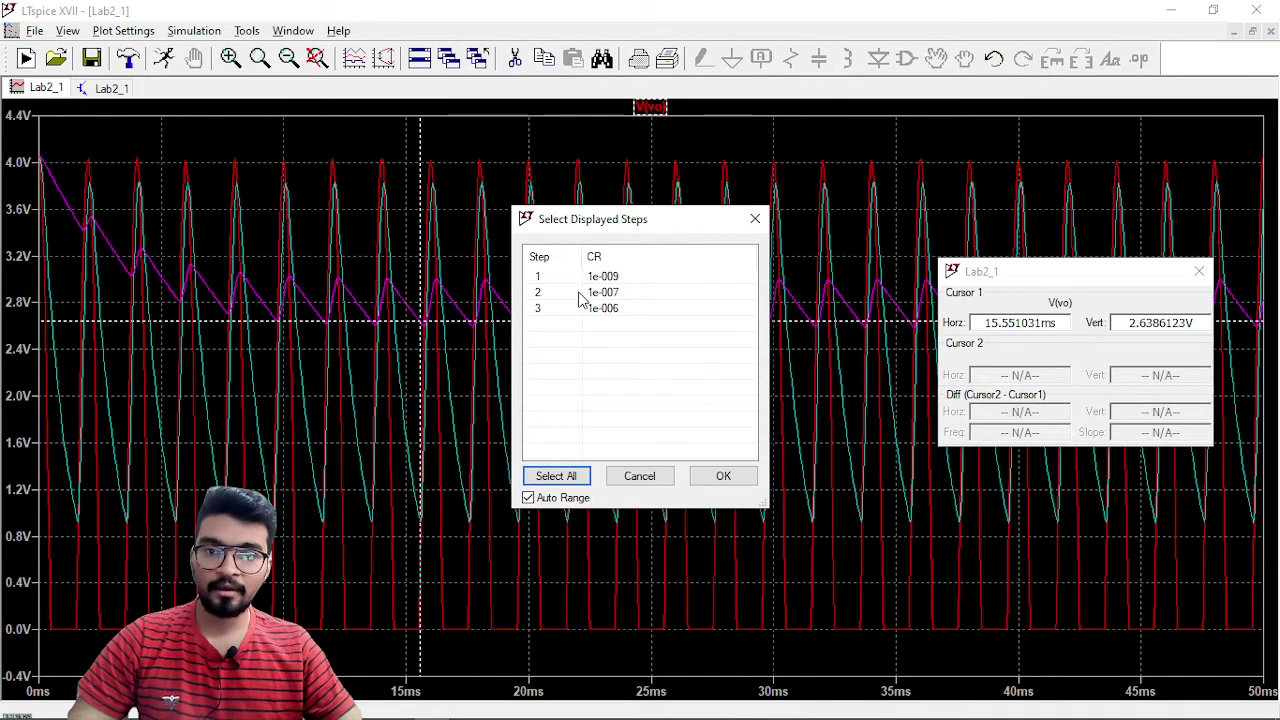
drag(578, 294, 577, 314)
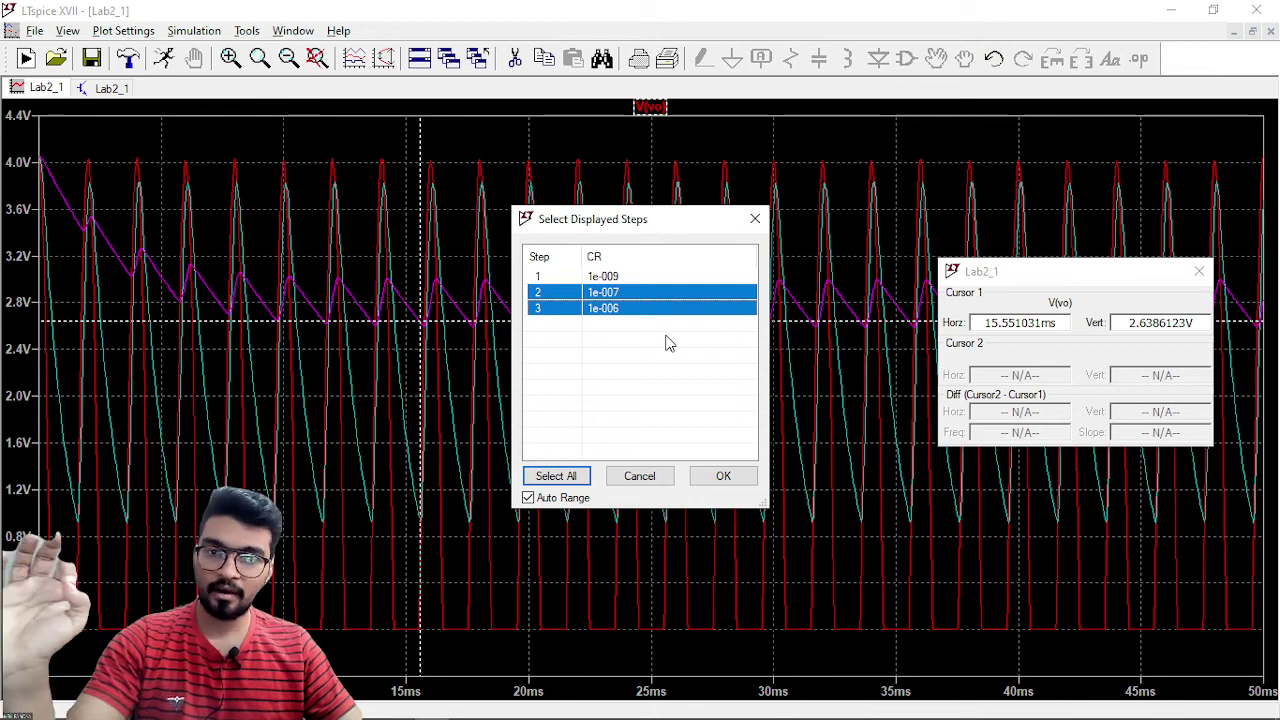
click(711, 471)
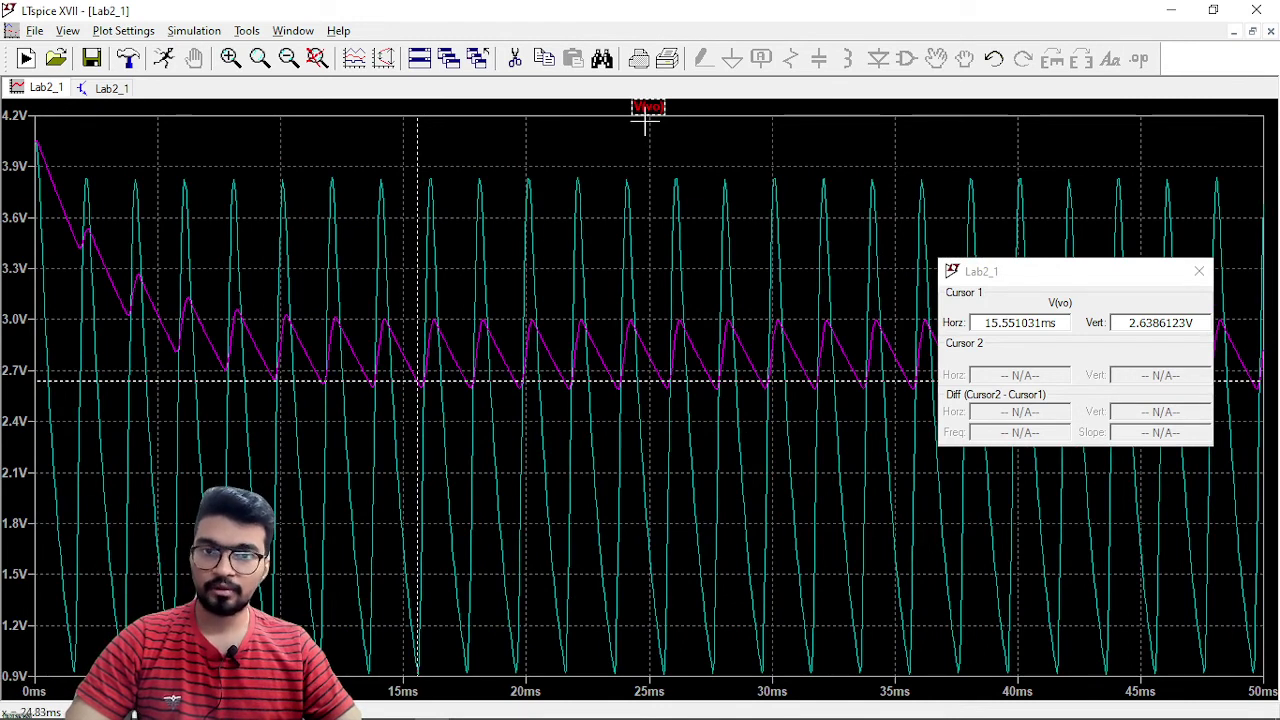
Step: Display the step legend for the two selected Cr runs and reposition it over the plot
right_click(613, 143)
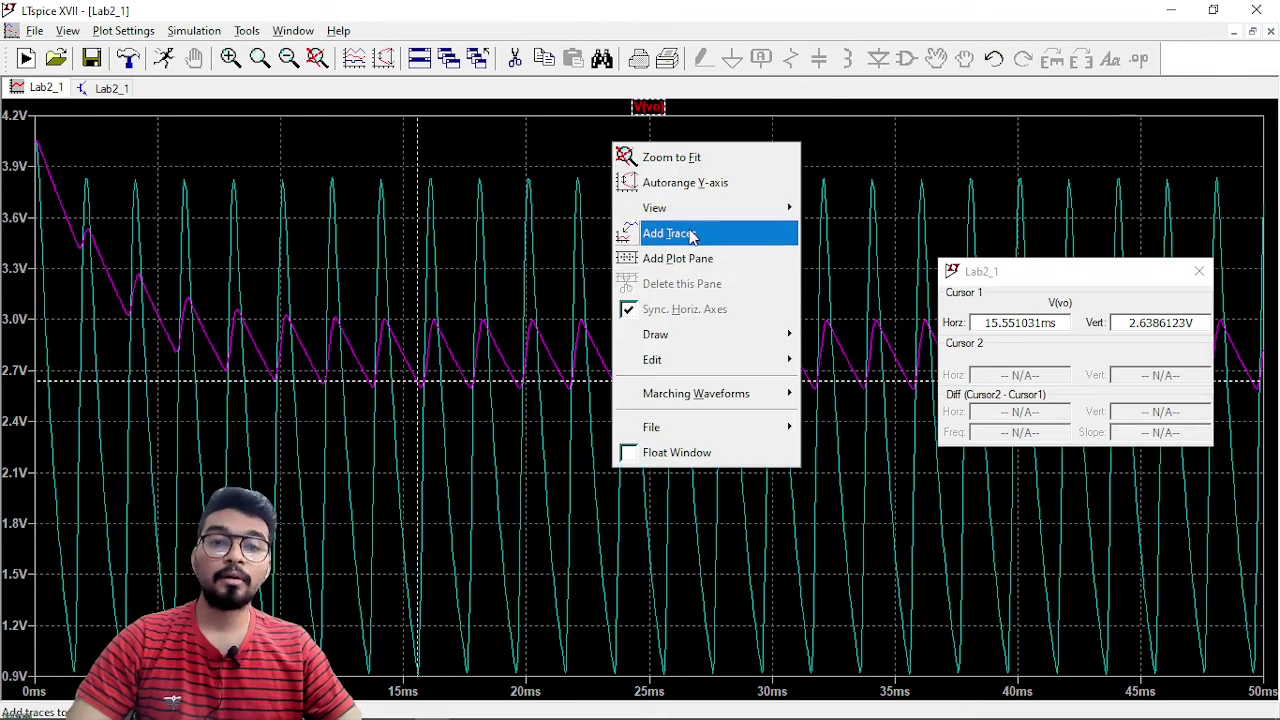
mouse_move(712, 211)
click(818, 313)
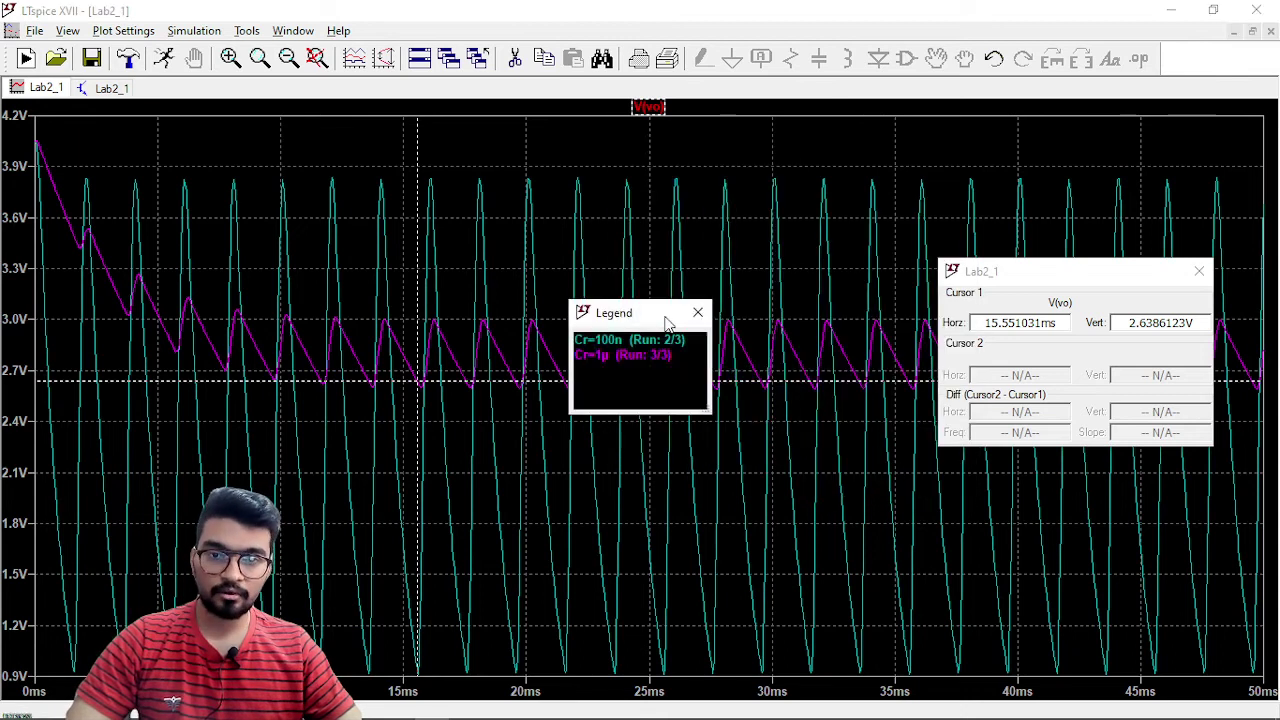
drag(655, 312, 695, 295)
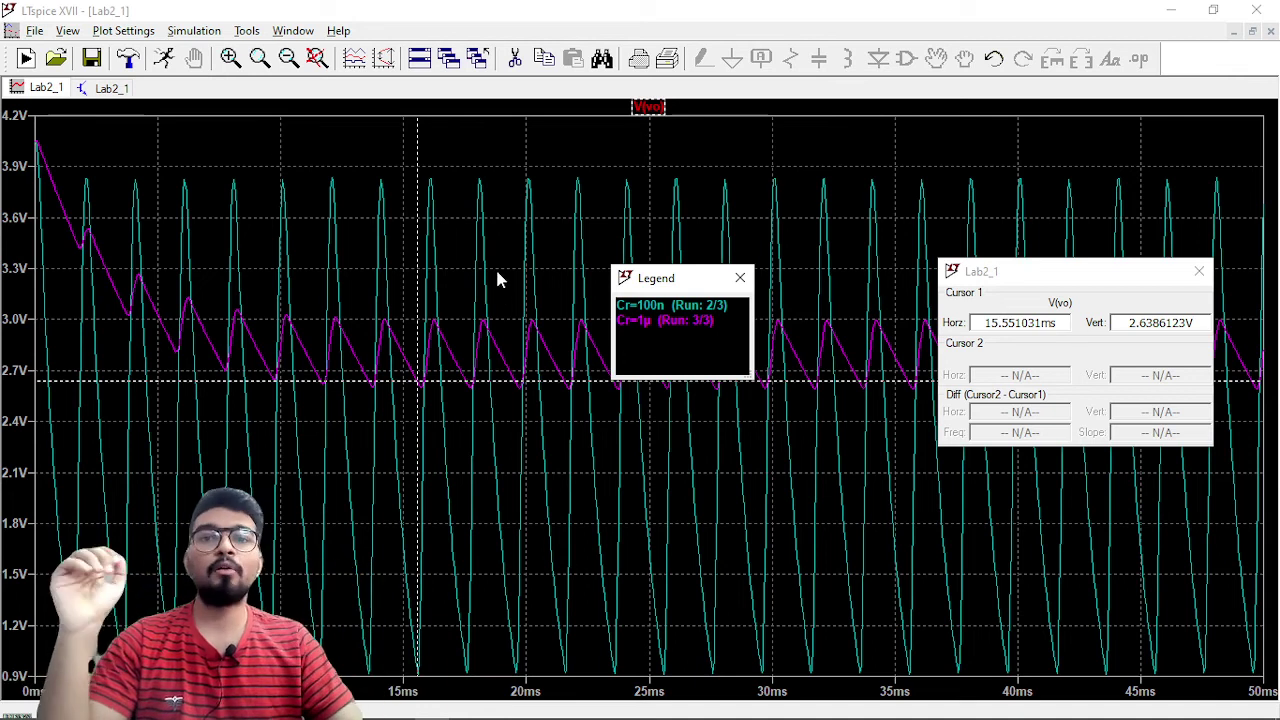
Step: Return to the schematic and set the resistance of R2 to the parameter {rr}
click(113, 89)
scroll(560, 318, up, 1)
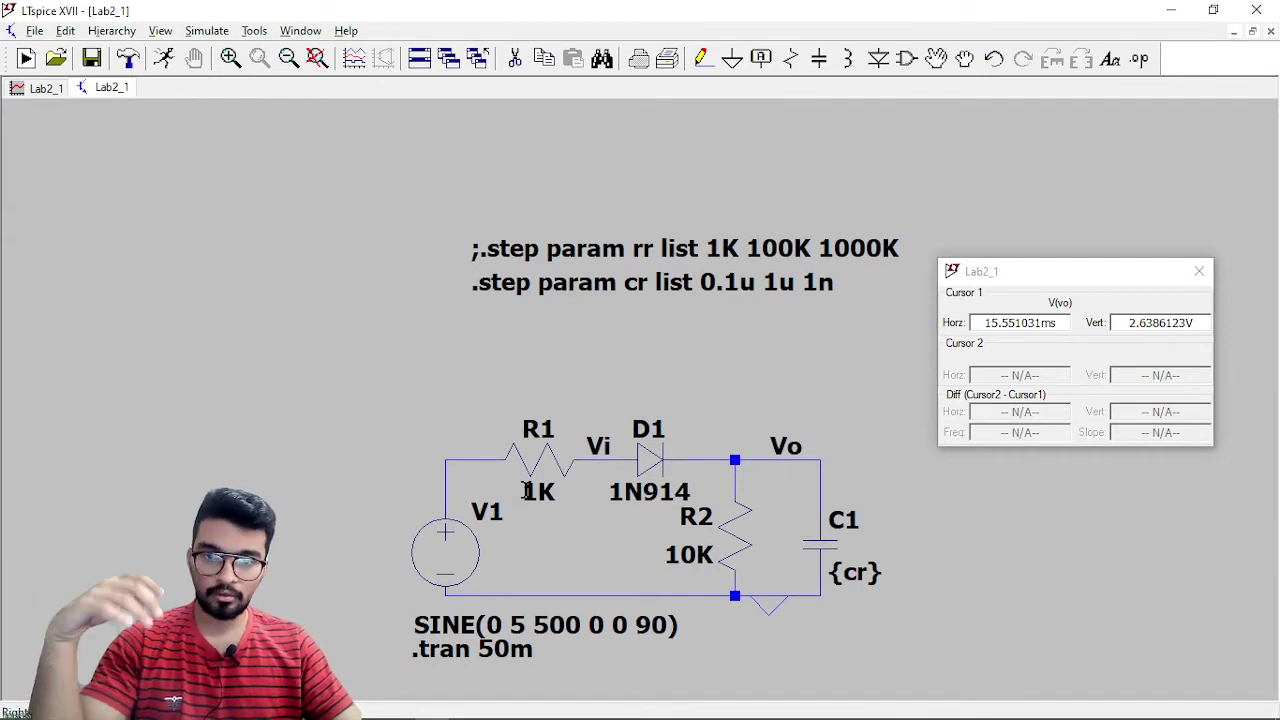
right_click(733, 533)
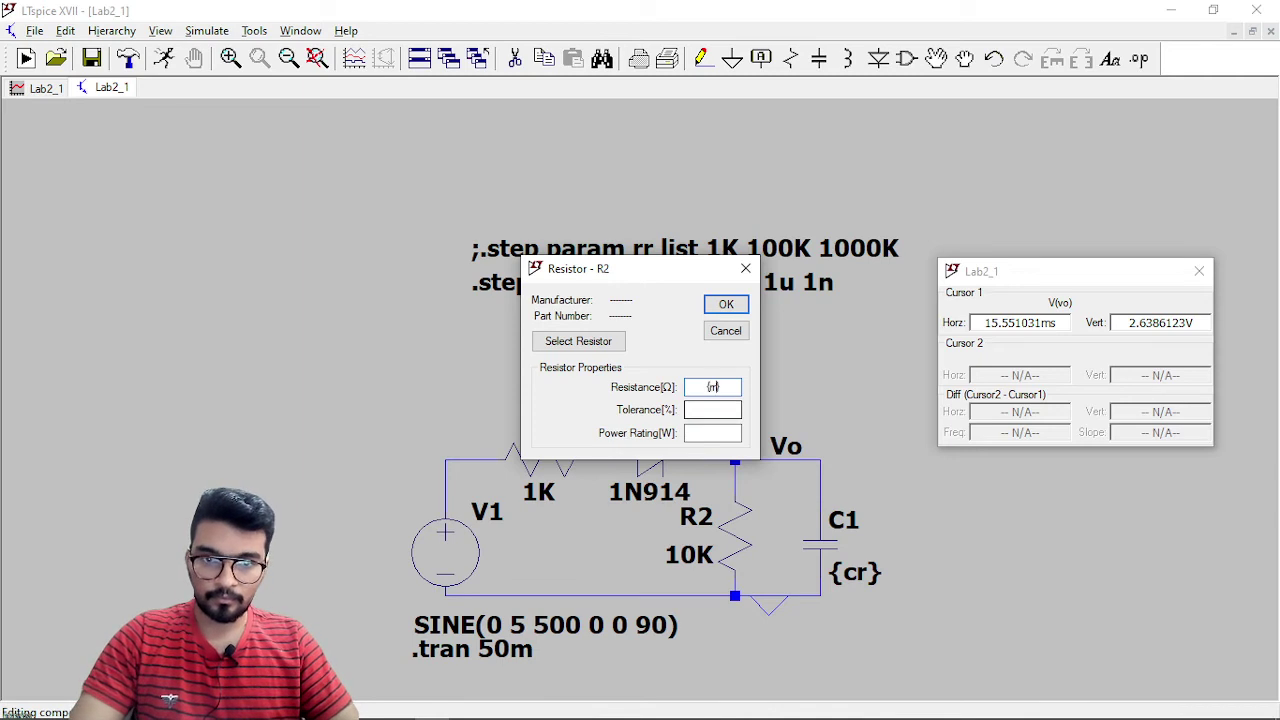
key(Return)
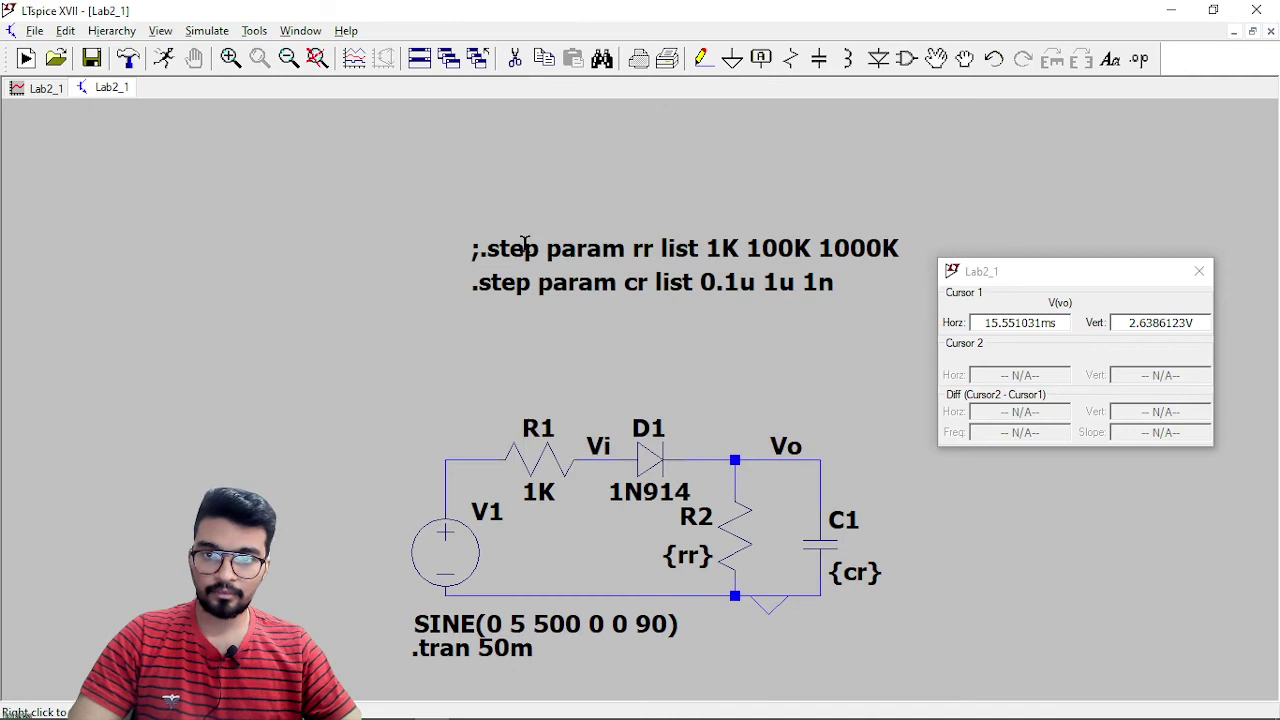
Step: Activate the directive .step param rr list 1K 100K 1000K by removing its leading semicolon
right_click(561, 254)
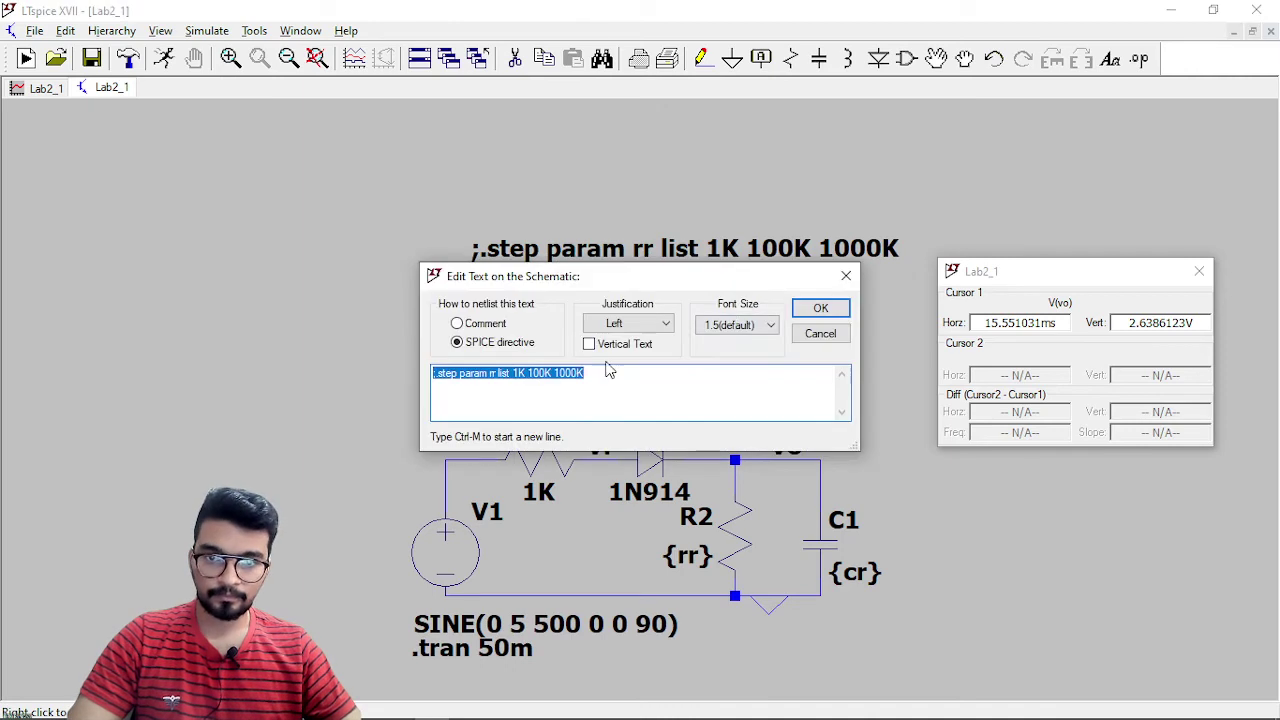
click(548, 378)
key(Left)
key(Left)
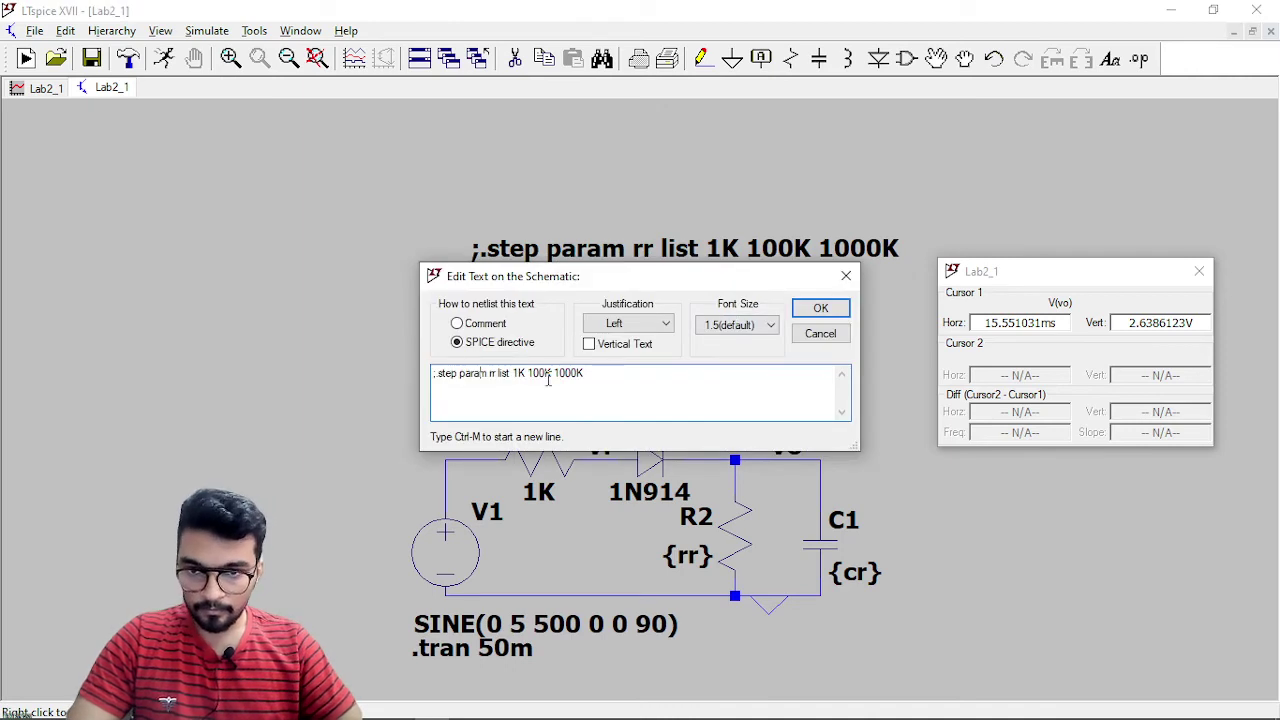
key(Delete)
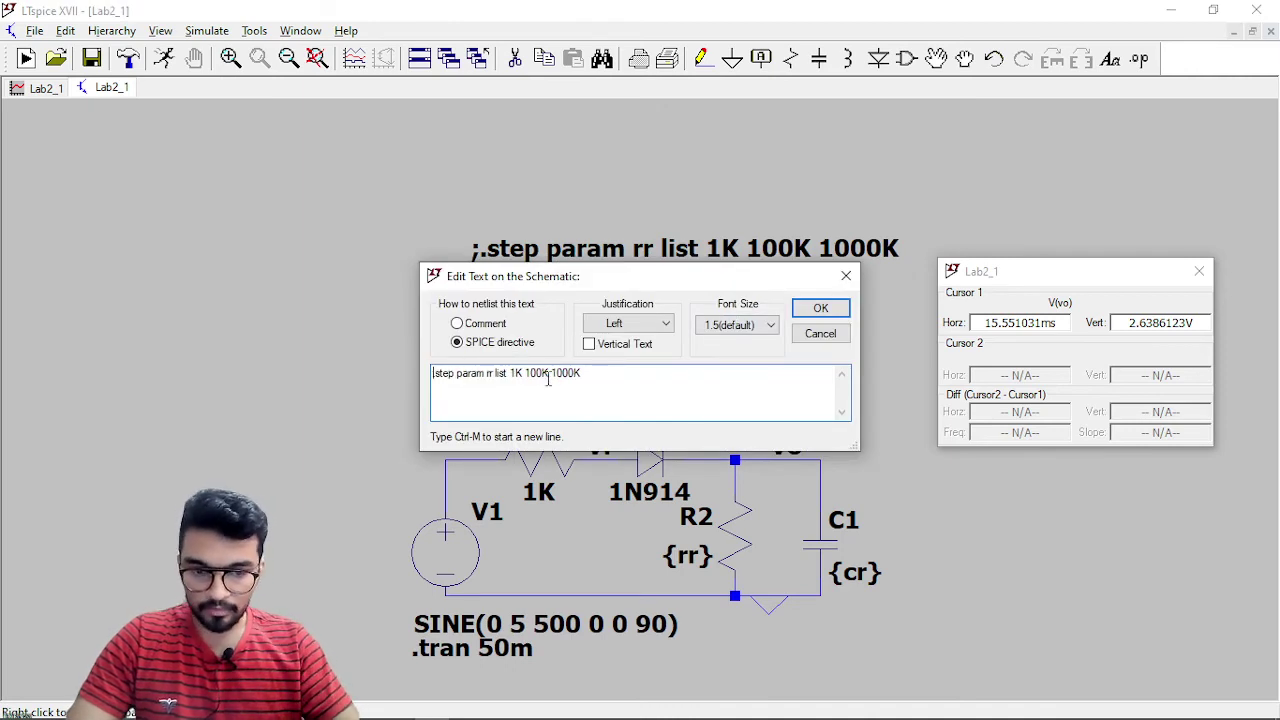
key(Return)
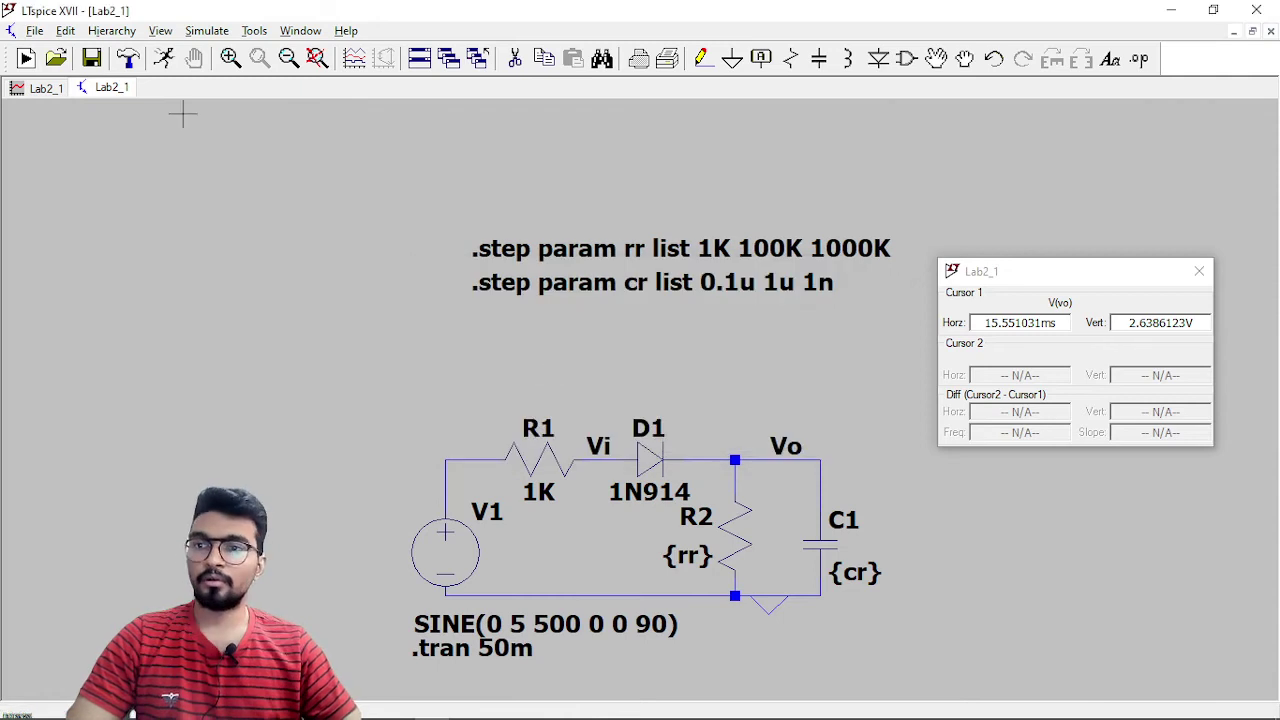
right_click(112, 100)
click(128, 132)
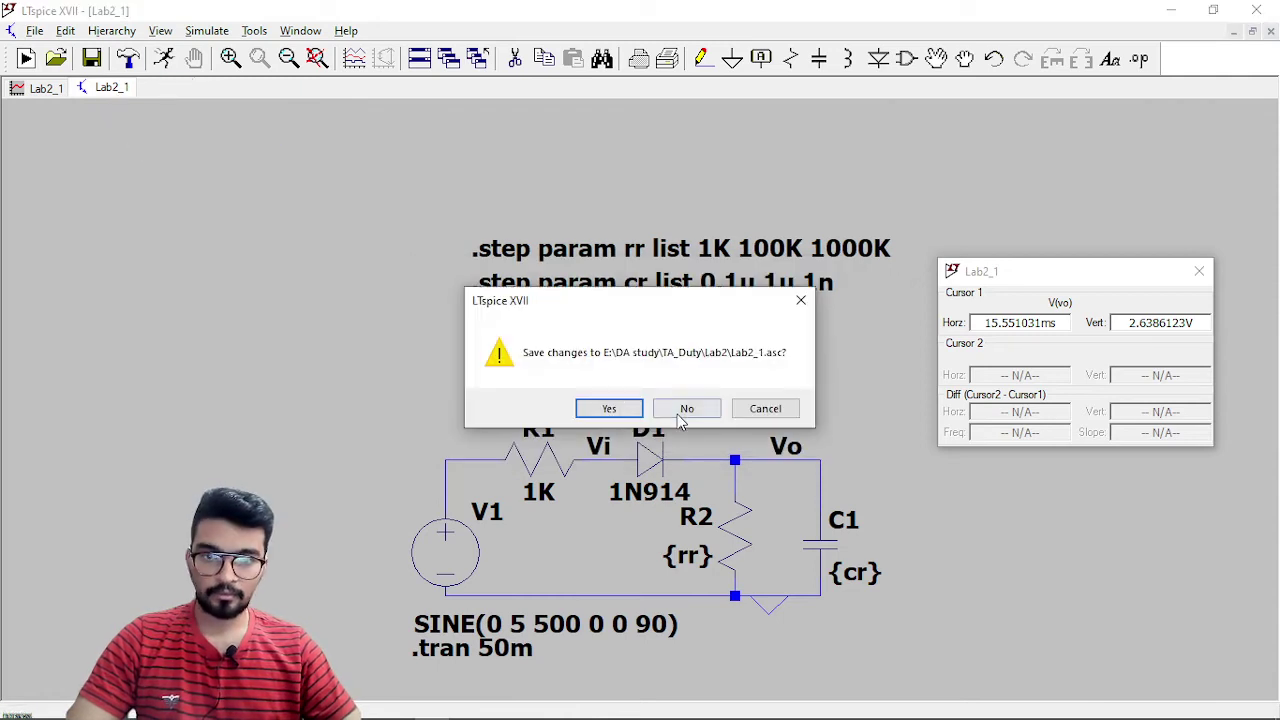
click(801, 300)
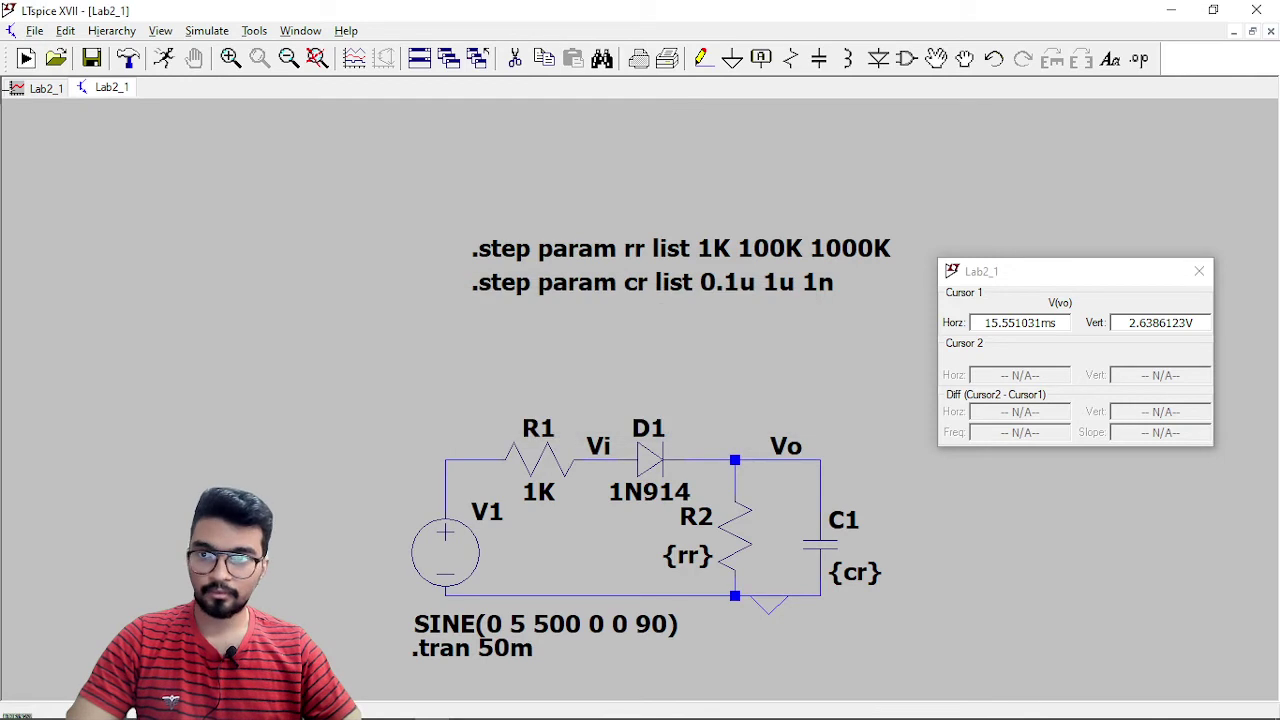
Step: Close the old waveform window and rerun the simulation with both rr and cr stepped
click(30, 88)
right_click(40, 88)
click(90, 134)
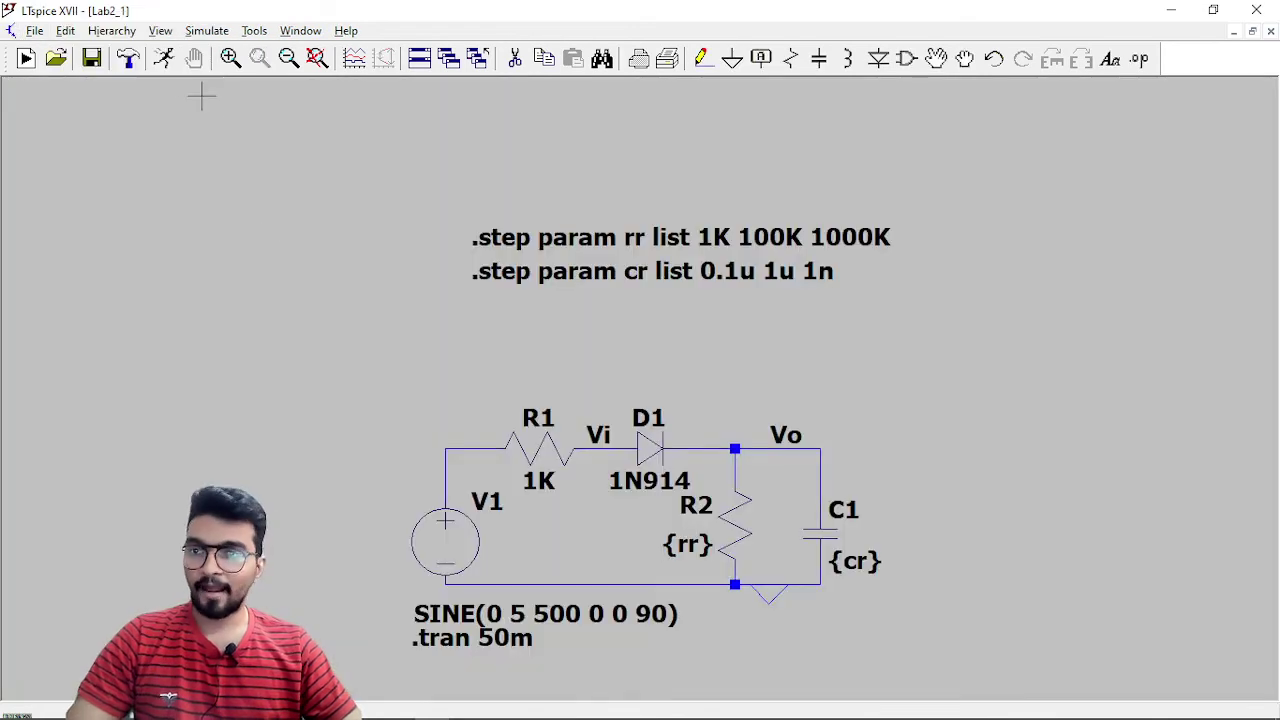
click(163, 62)
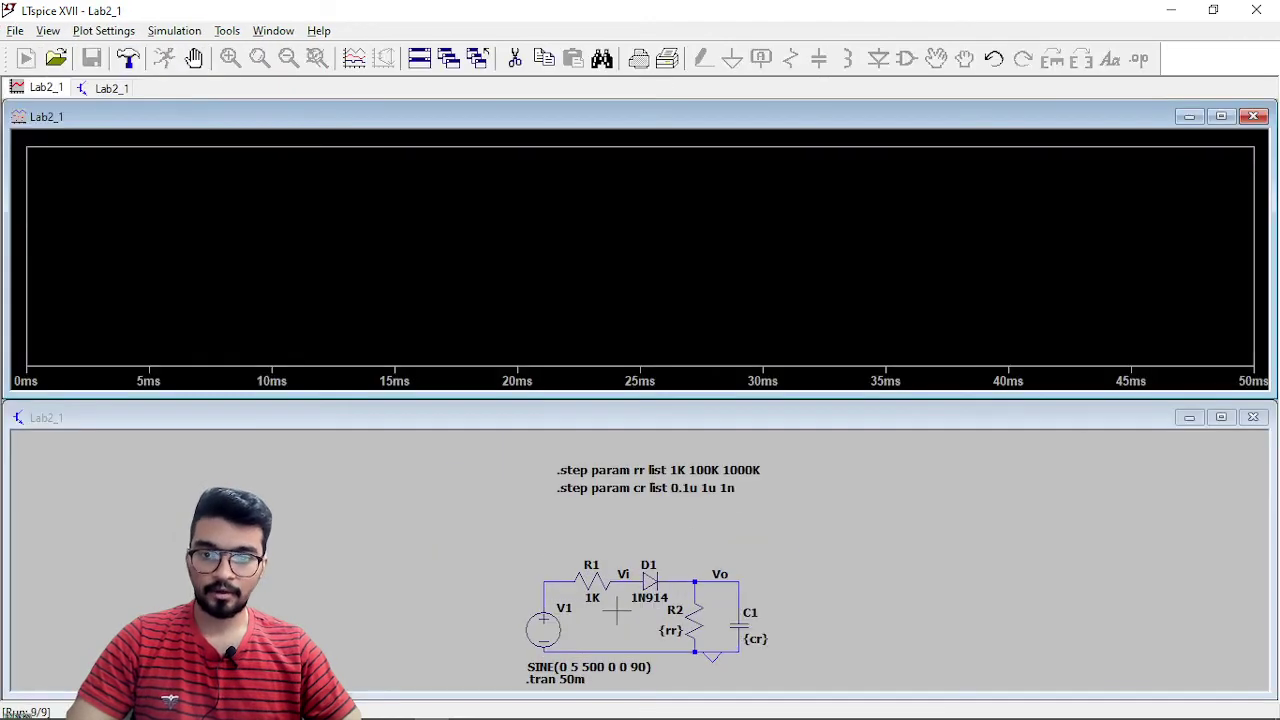
Step: Plot the voltage at the Vo node and maximize the waveform window
click(456, 449)
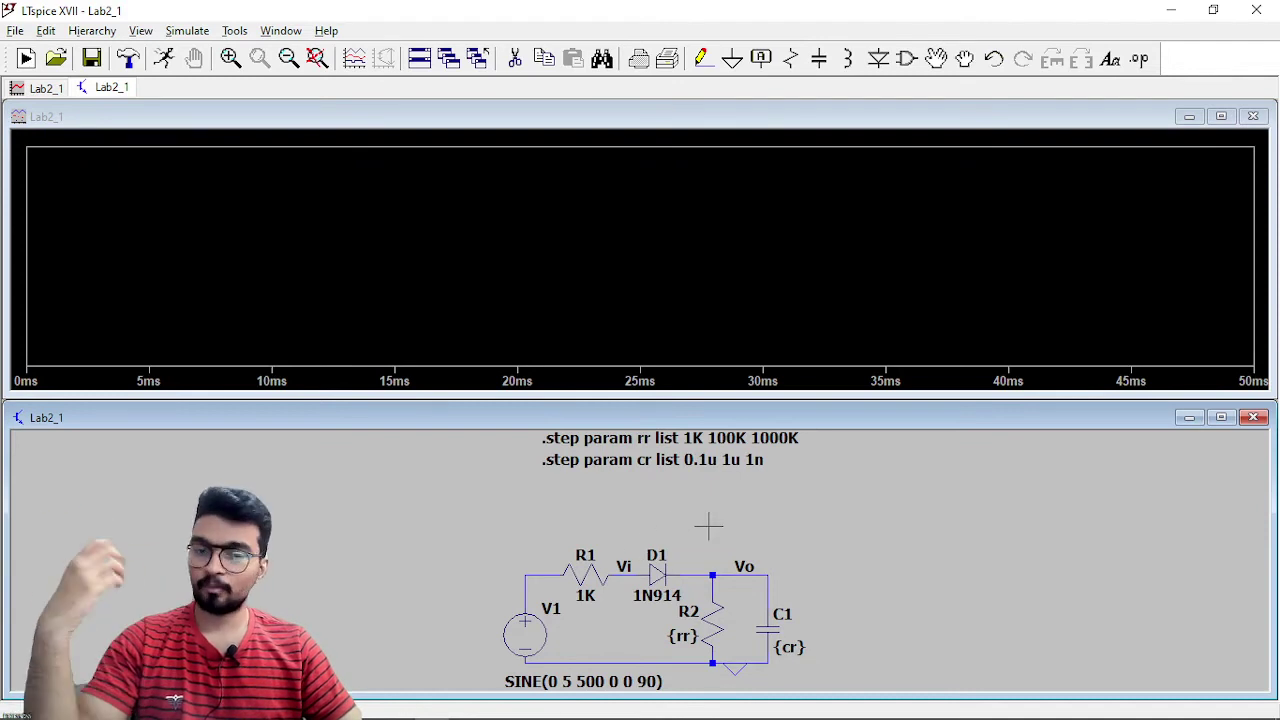
click(718, 572)
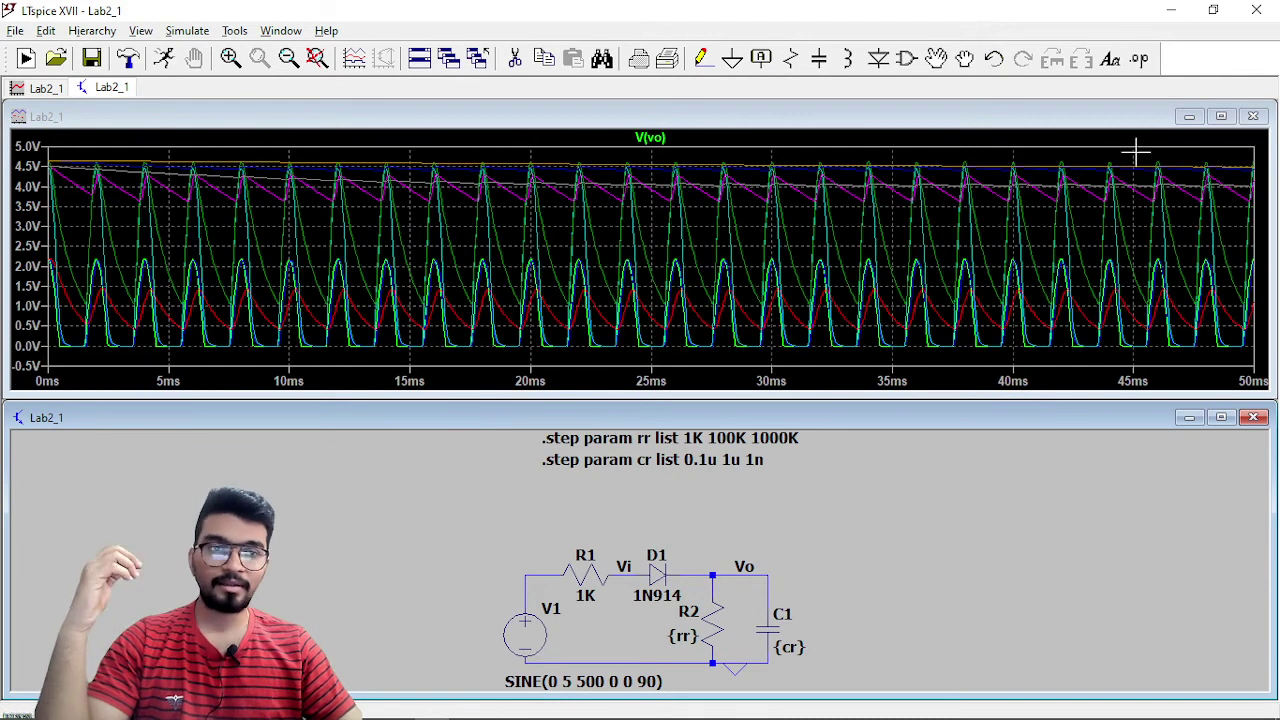
click(1221, 116)
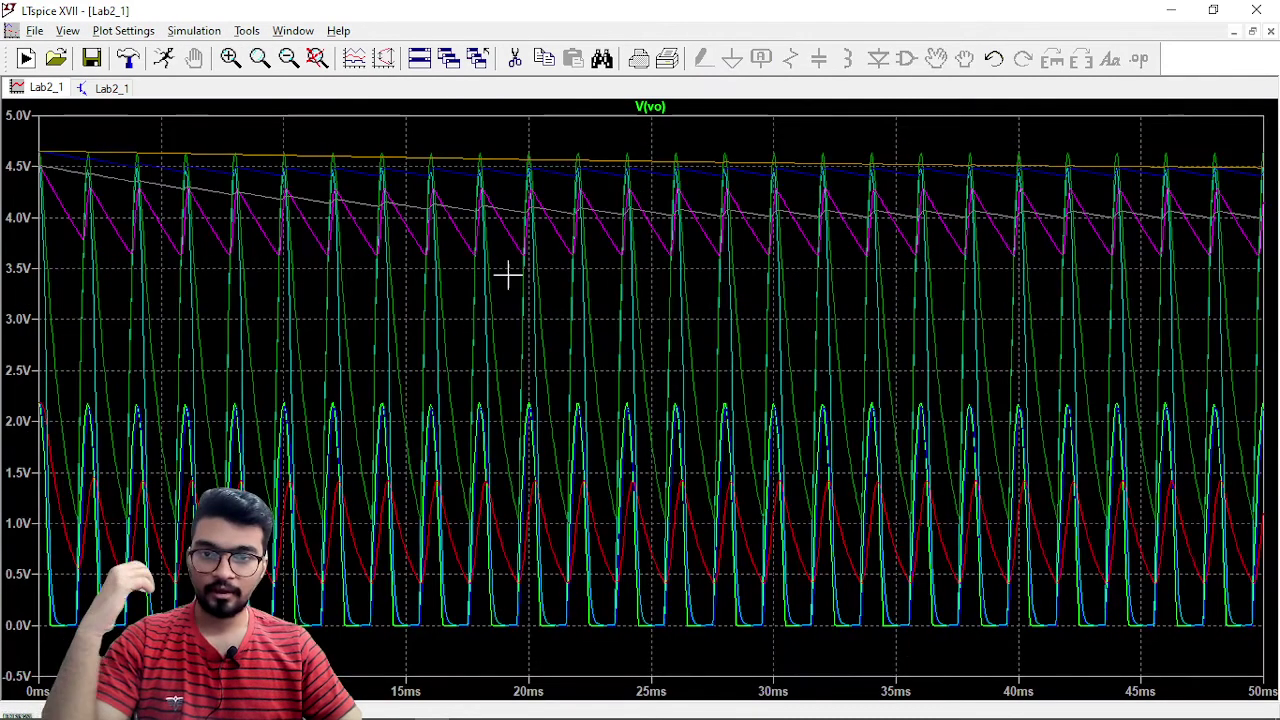
Step: Display the step legend listing the Cr and Rr combinations of the V(vo) curves
right_click(637, 129)
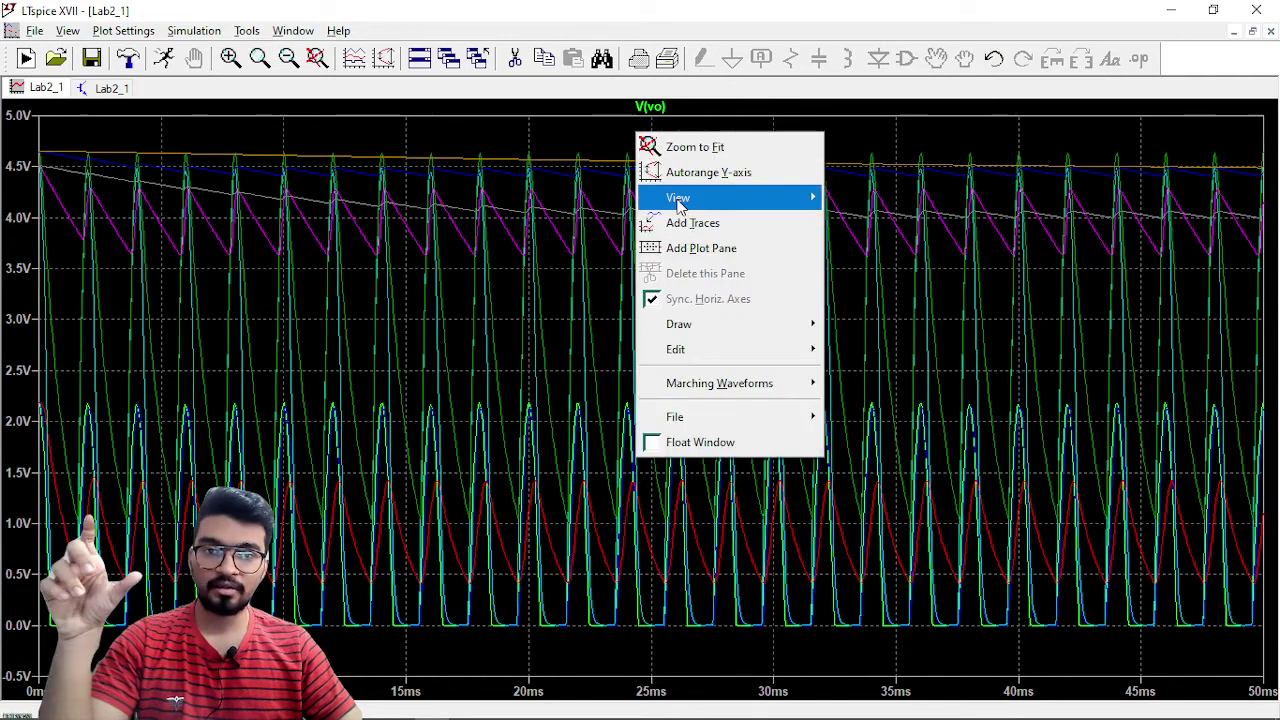
mouse_move(686, 200)
click(911, 297)
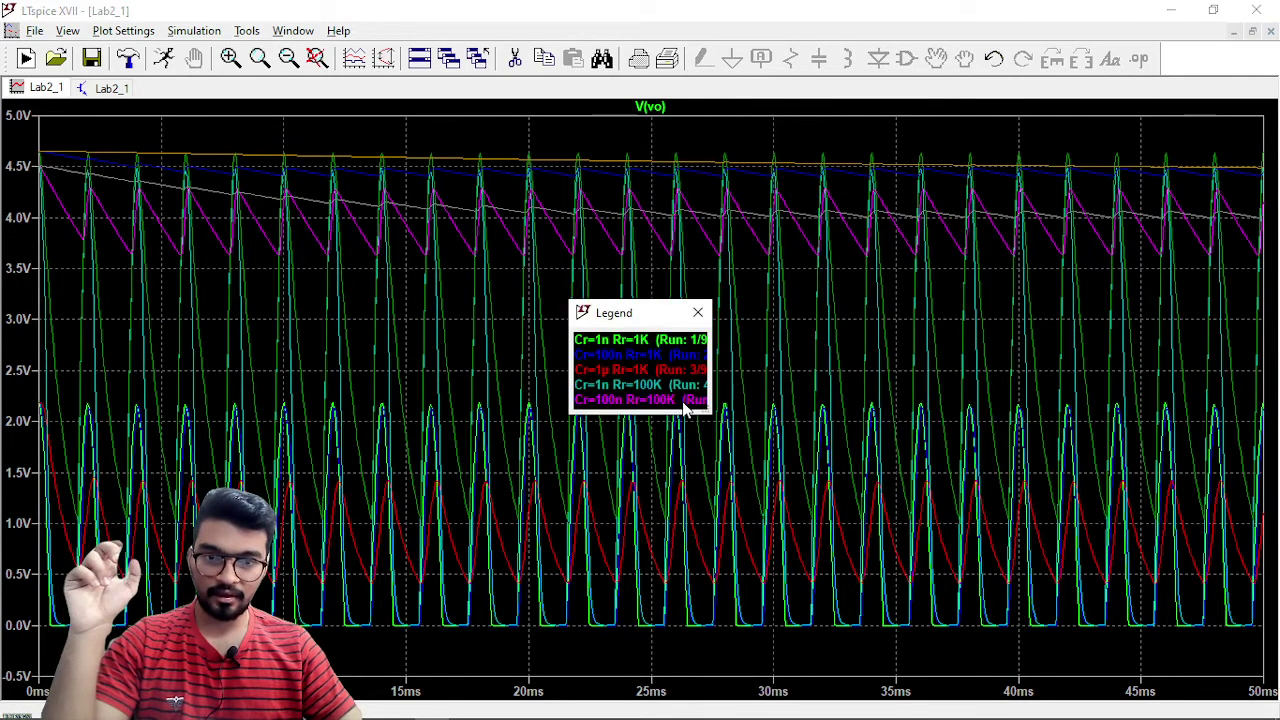
Step: Enlarge the step legend to read all Cr and Rr combinations, and close it
drag(676, 416, 676, 568)
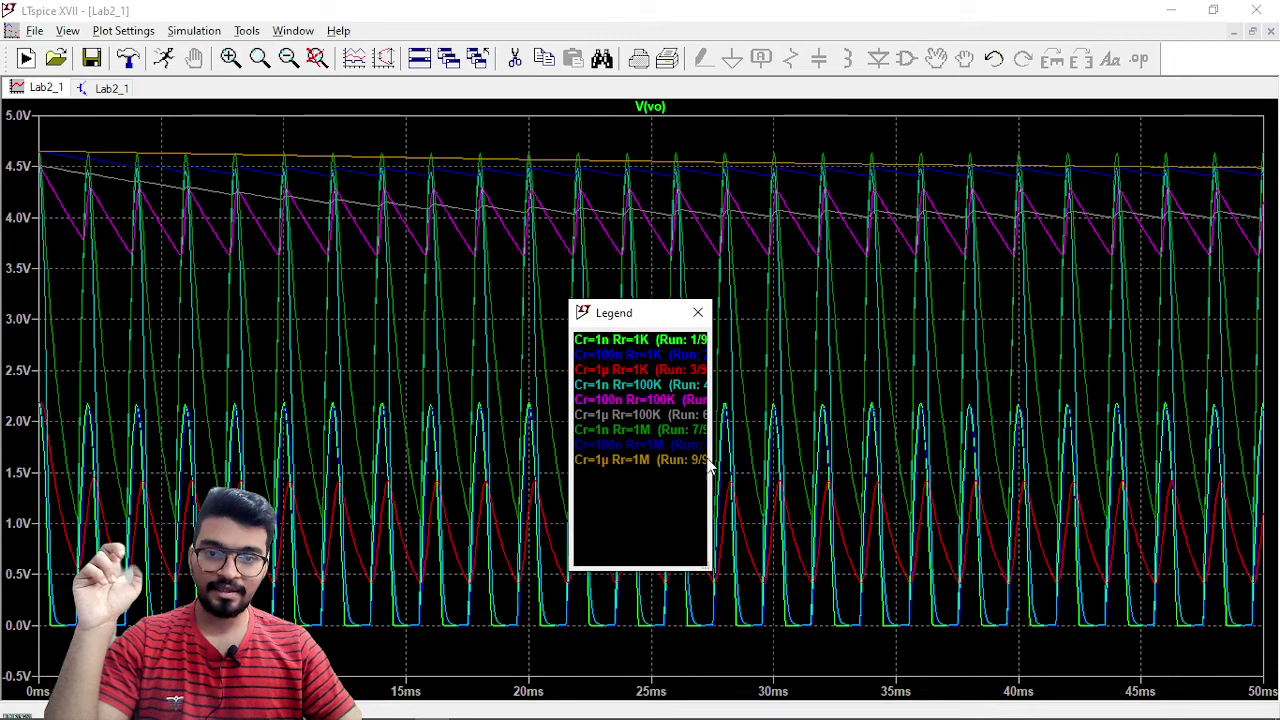
drag(714, 428, 1018, 413)
drag(788, 317, 669, 285)
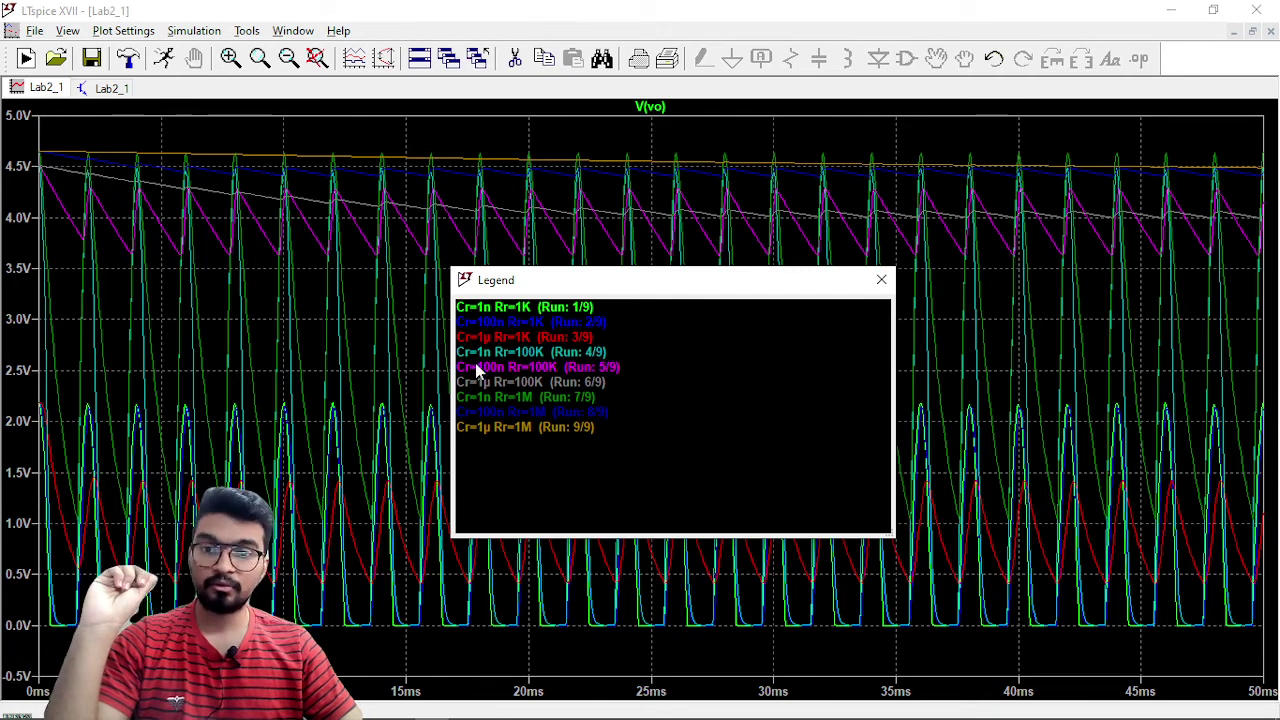
click(881, 281)
Step: Limit the displayed steps to 1, 4 and 7, the runs with CR at 1e-009
right_click(731, 149)
mouse_move(806, 222)
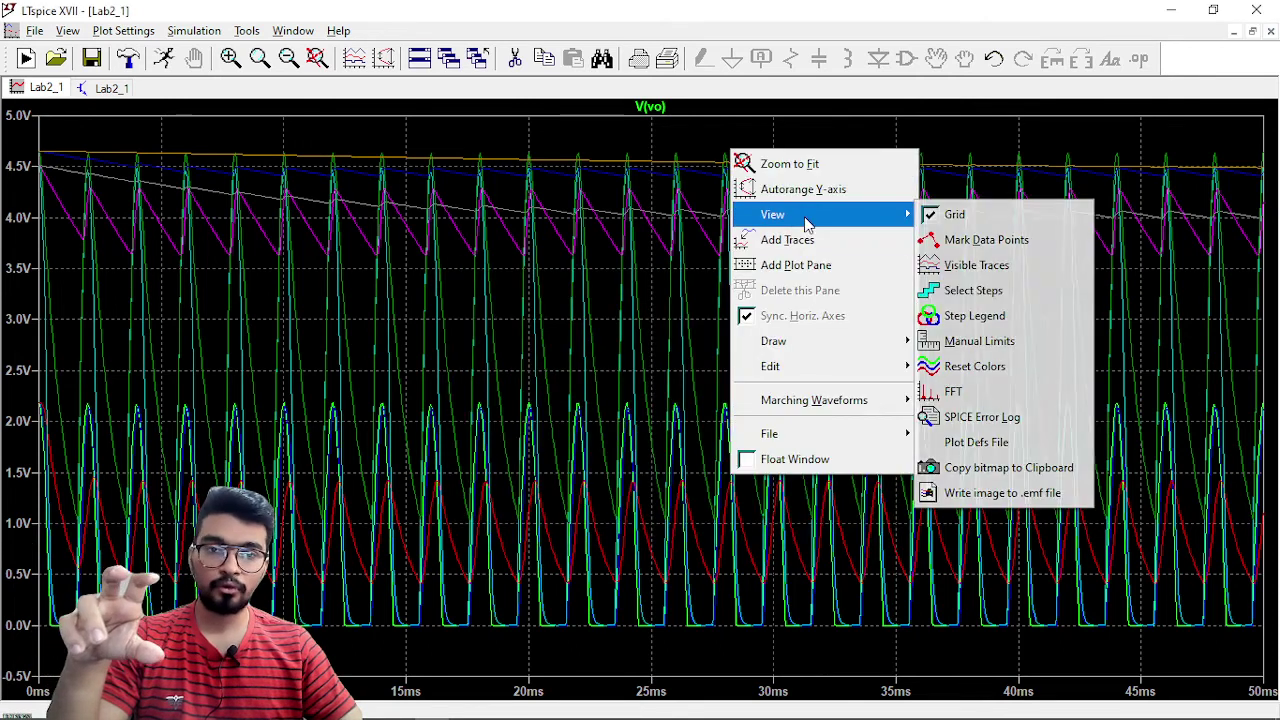
click(948, 290)
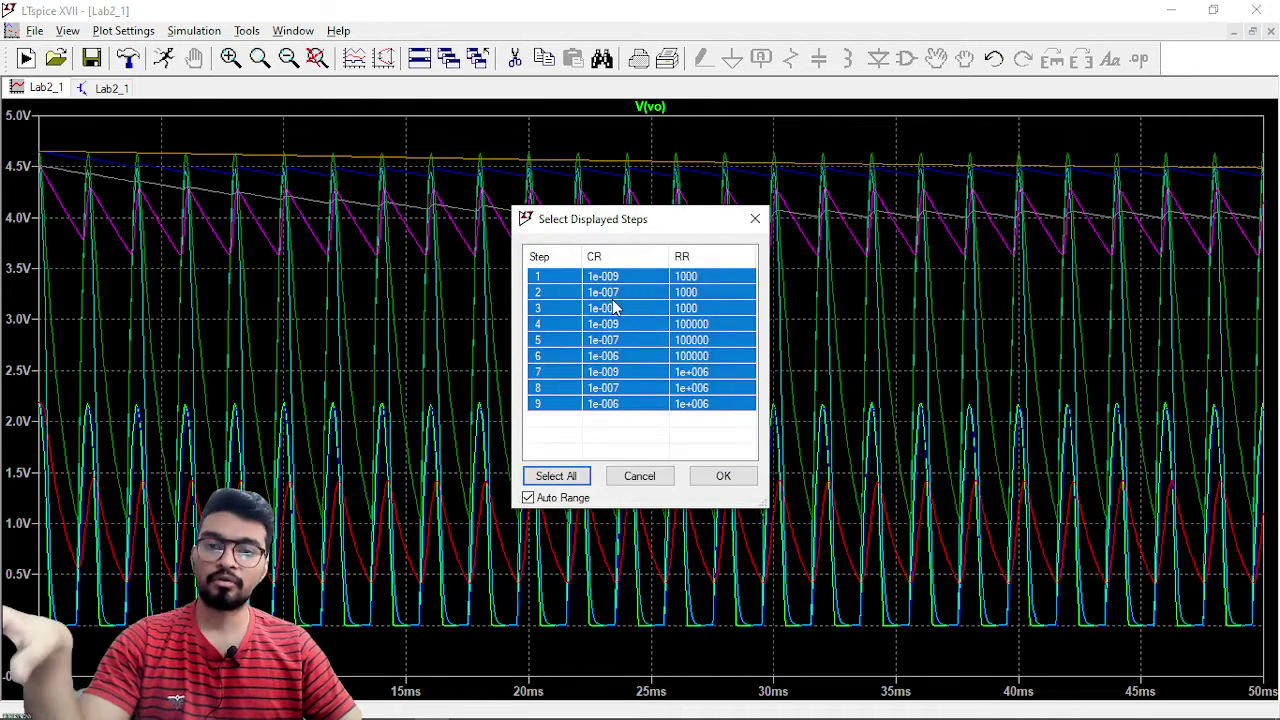
click(663, 449)
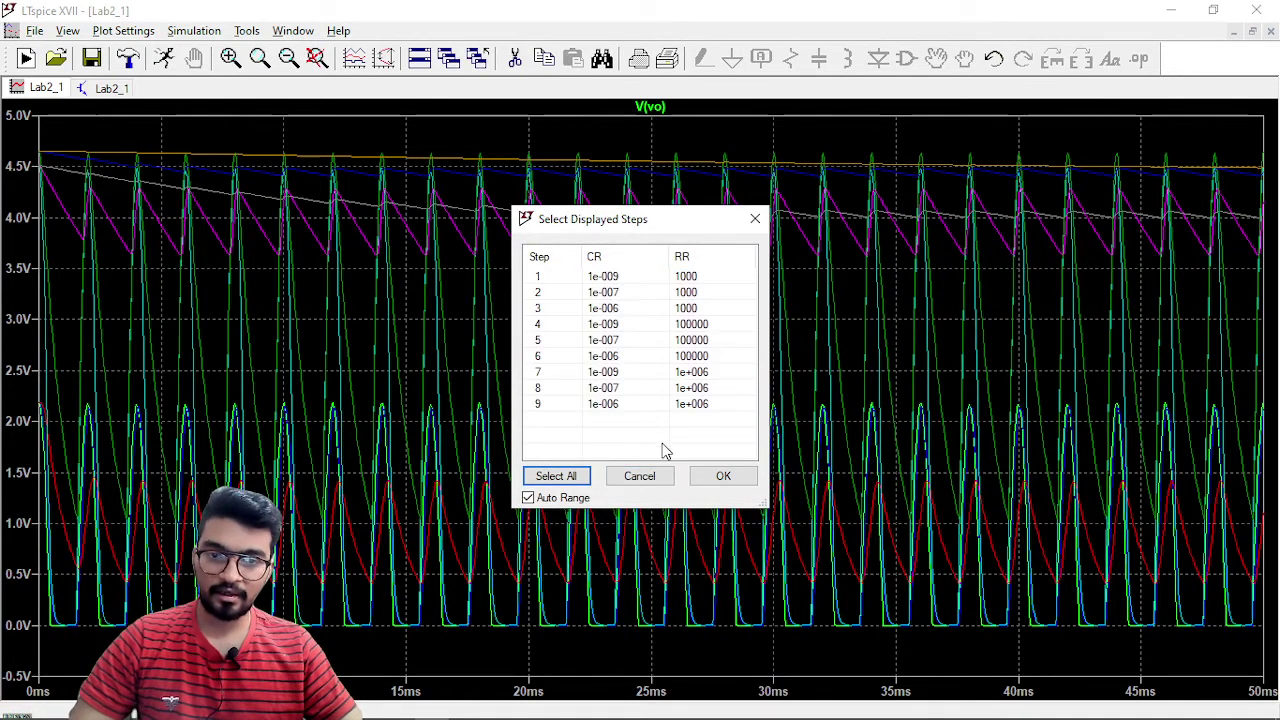
click(627, 278)
ctrl+click(622, 325)
ctrl+click(627, 373)
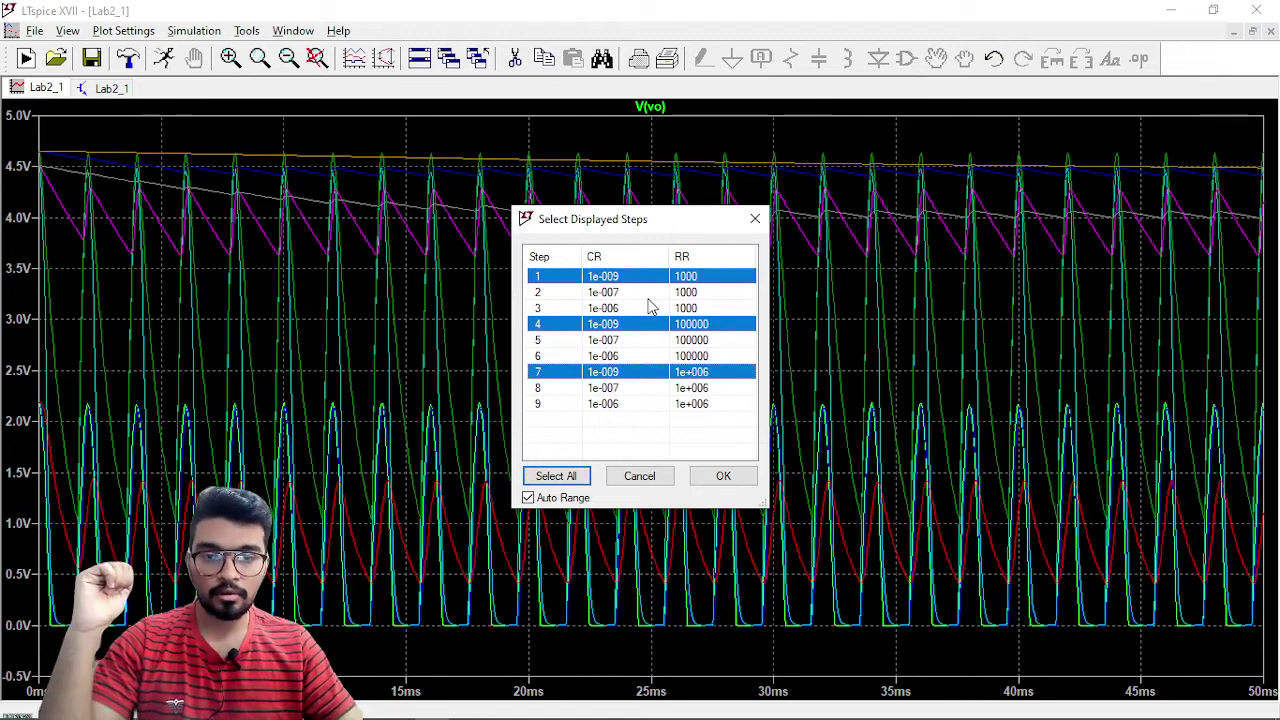
click(721, 477)
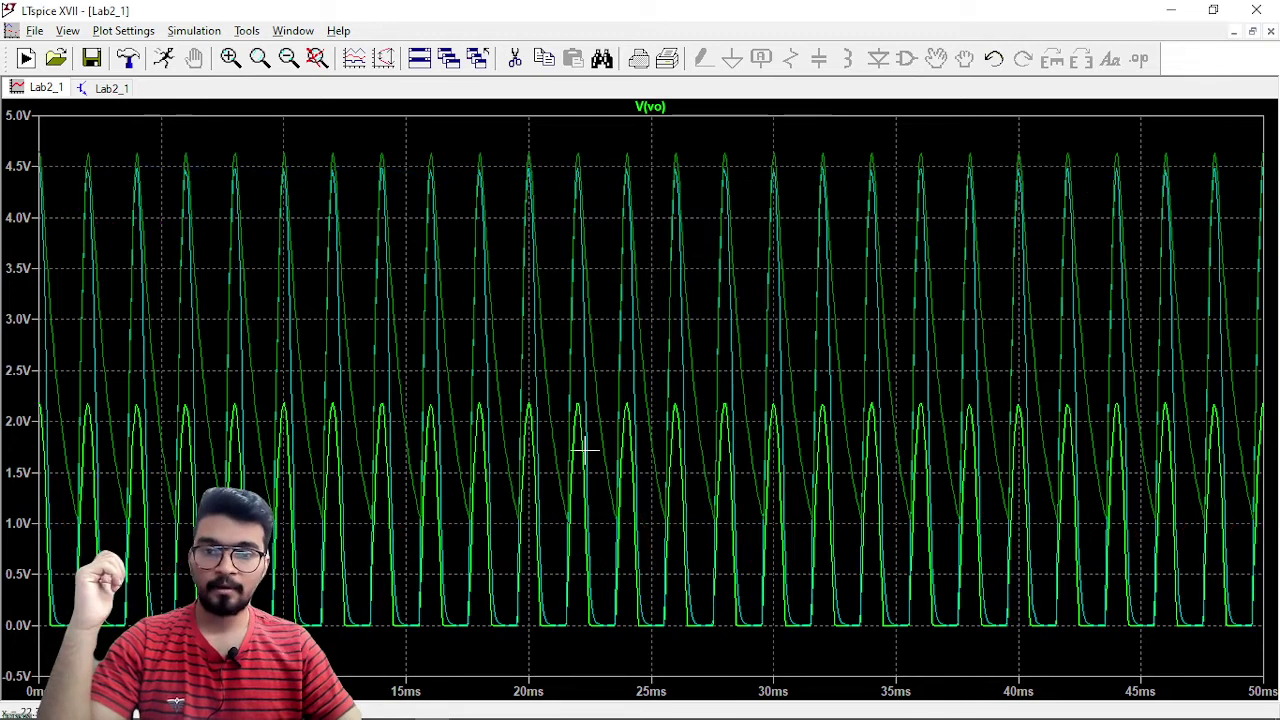
Step: Display the step legend for the Cr=1n curves, enlarge it to read the Rr values, and close it
right_click(672, 137)
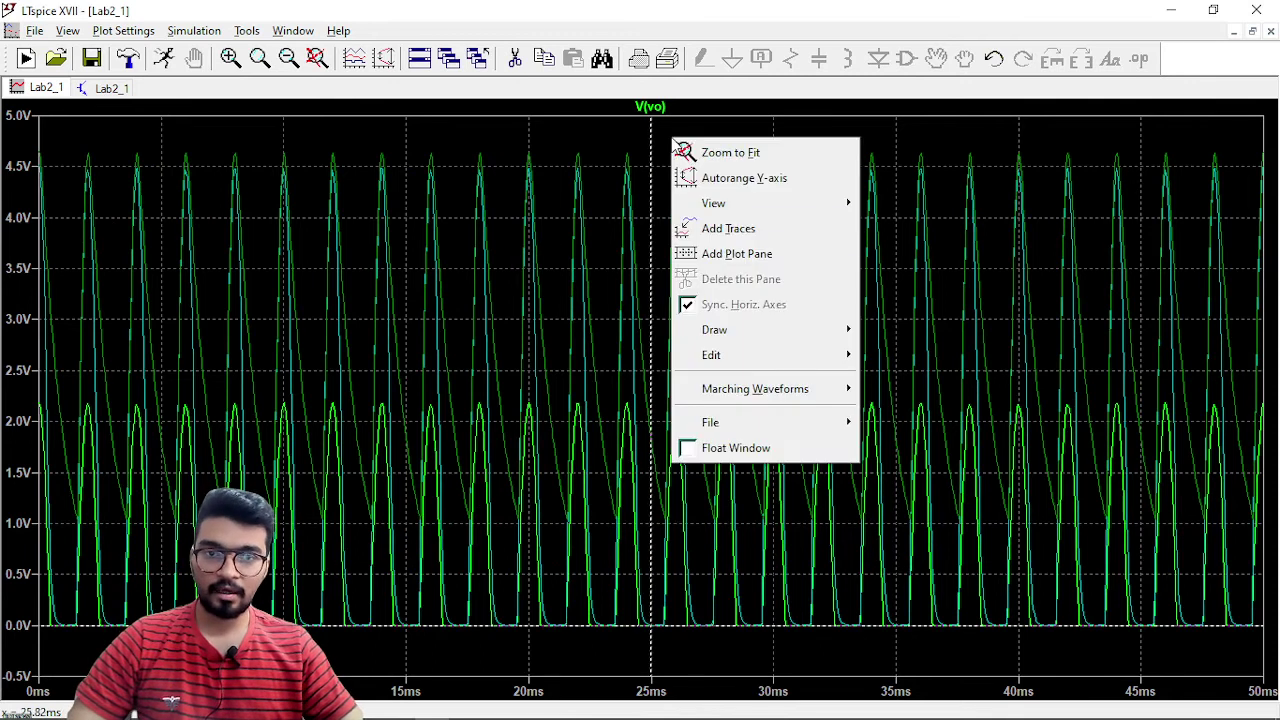
mouse_move(738, 212)
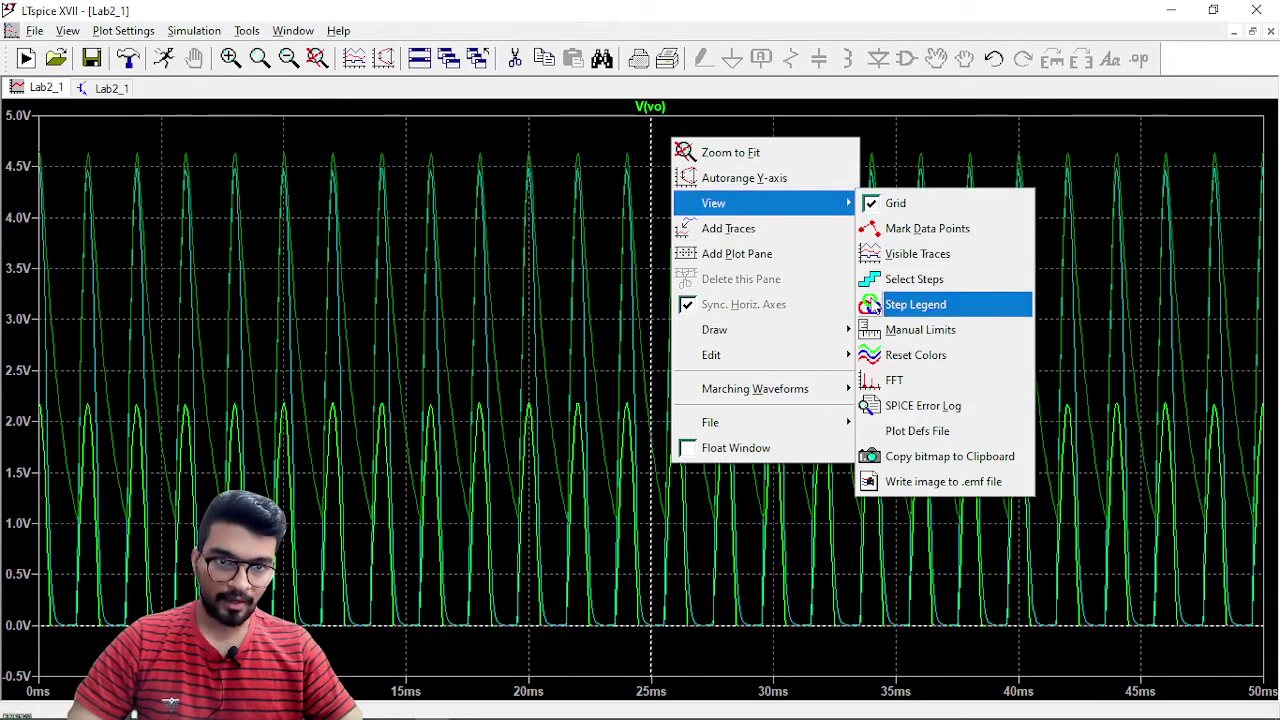
click(880, 304)
drag(643, 313, 715, 270)
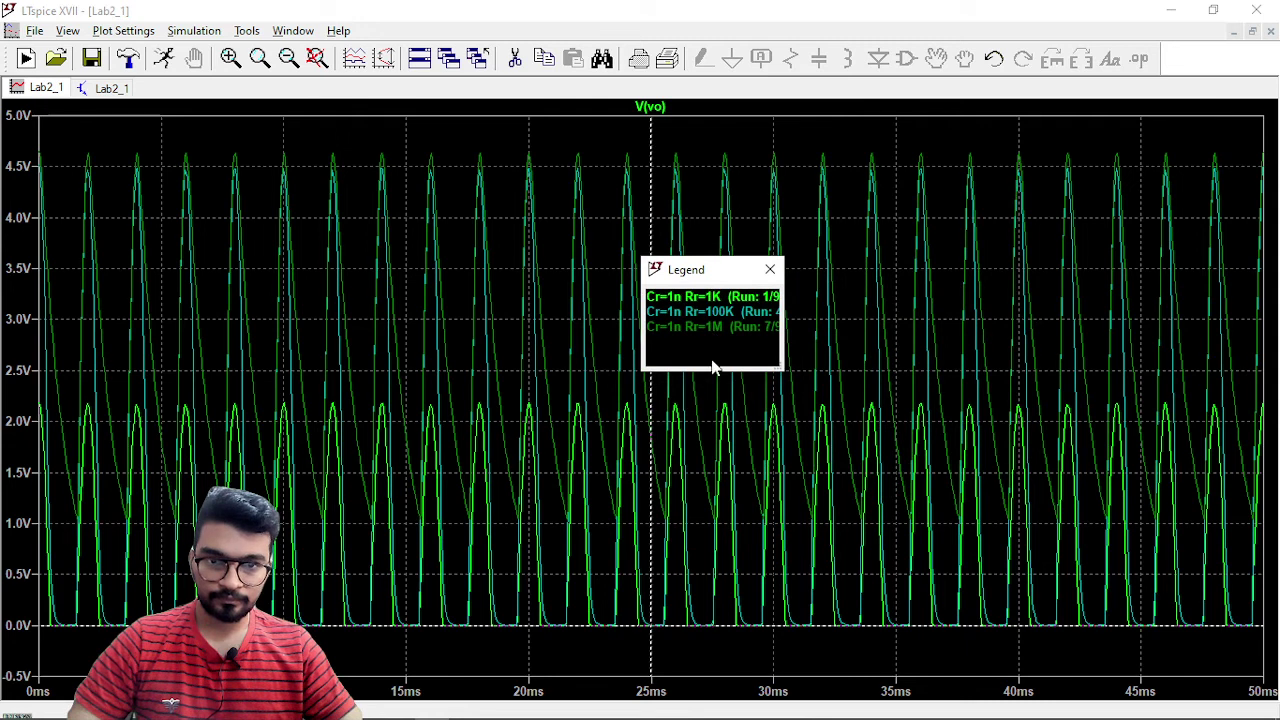
drag(717, 370, 743, 418)
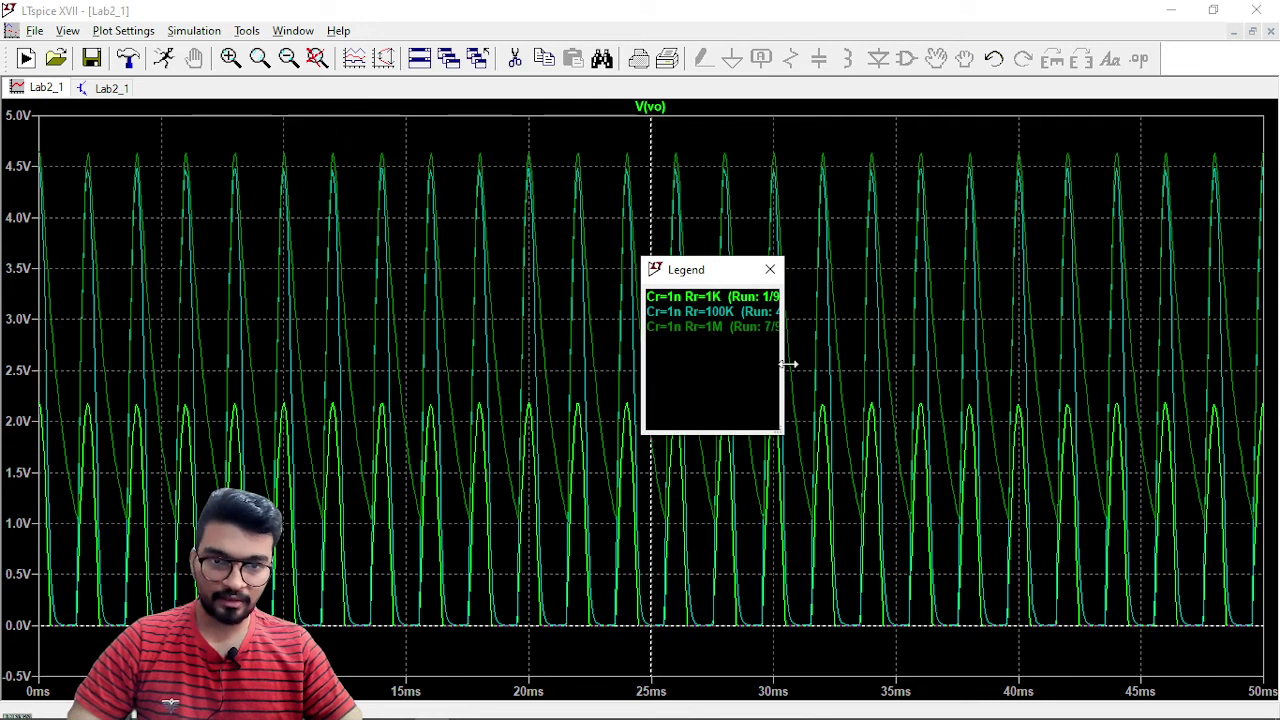
drag(784, 375, 878, 370)
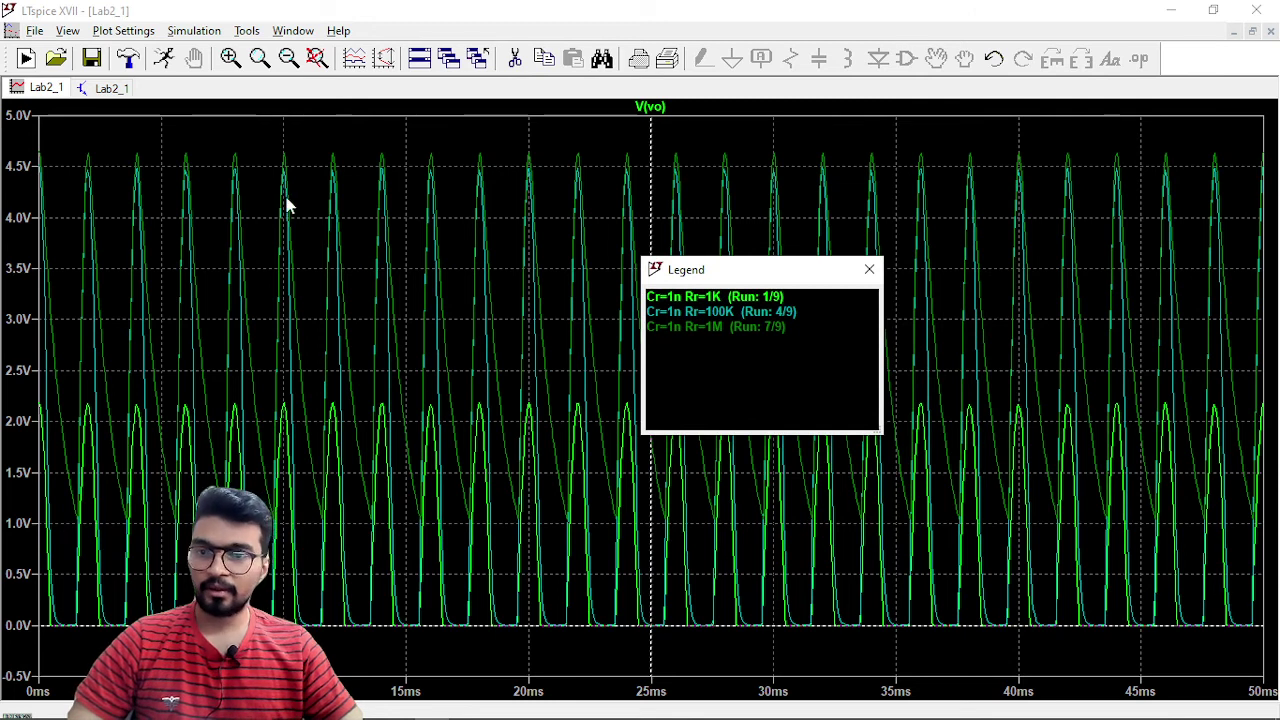
click(869, 270)
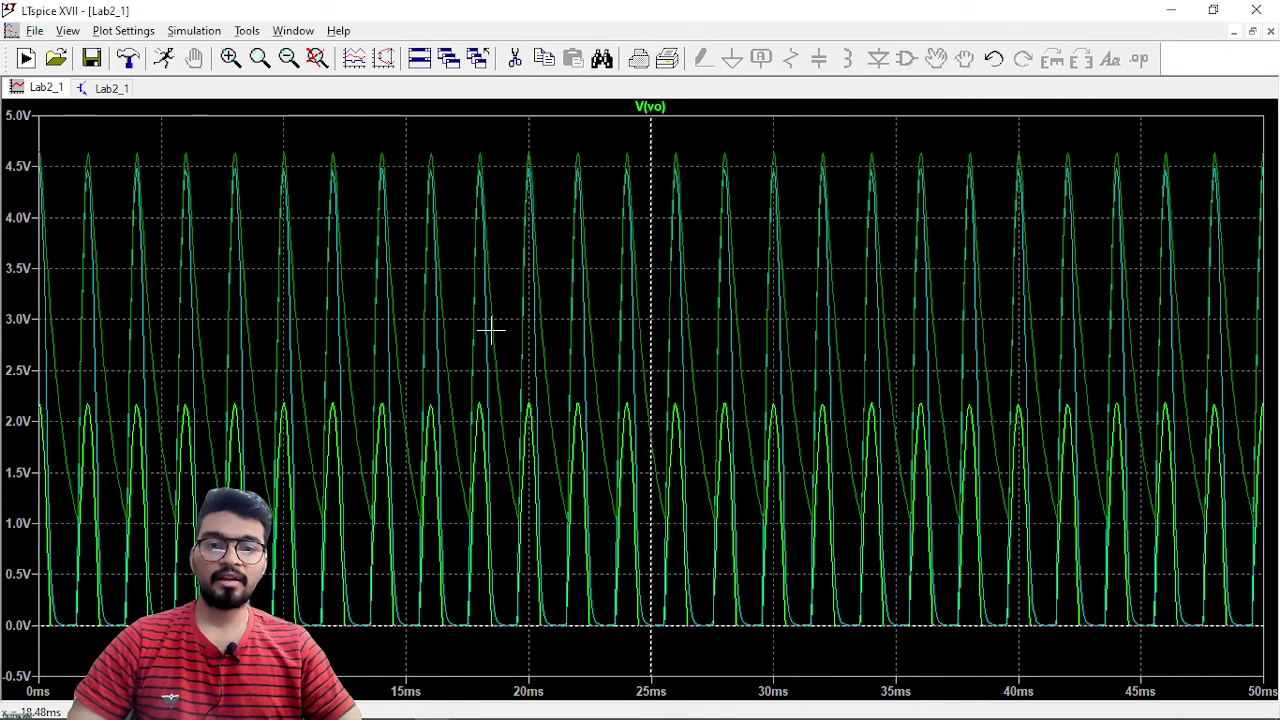
Step: Set the sine frequency of source V1 to 5000 Hz in the schematic and rerun the simulation
click(109, 88)
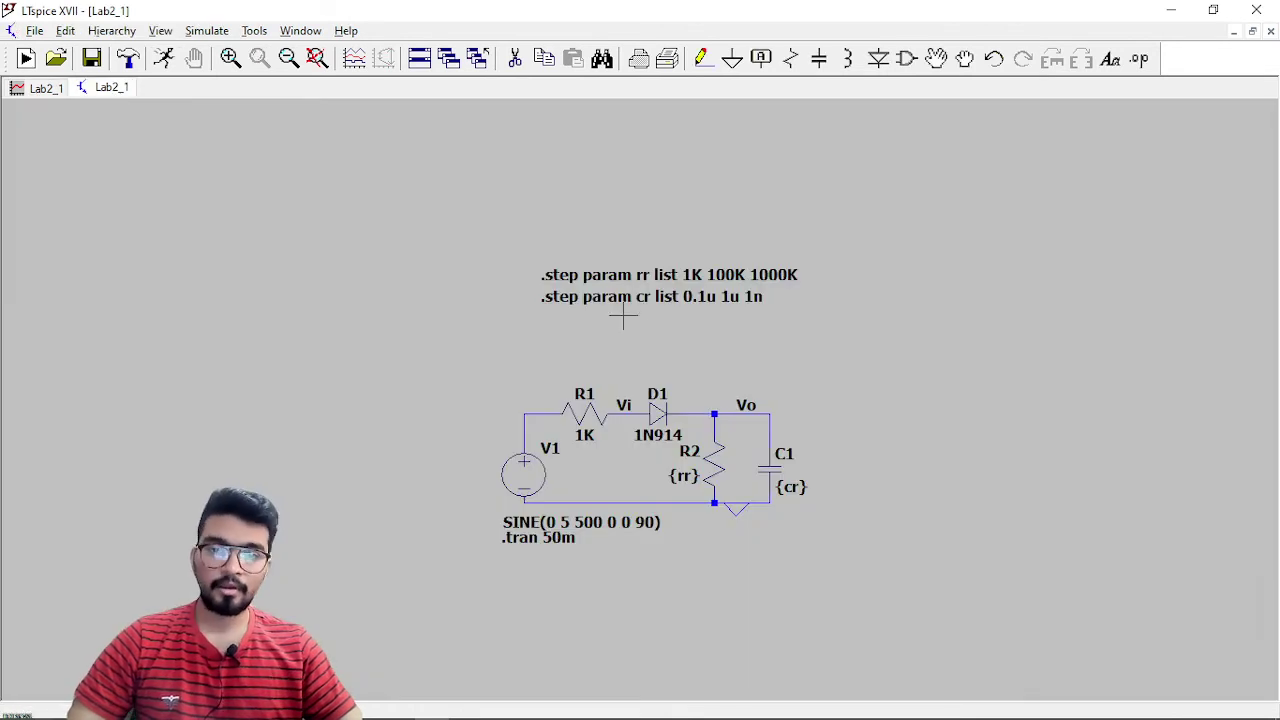
scroll(622, 316, up, 2)
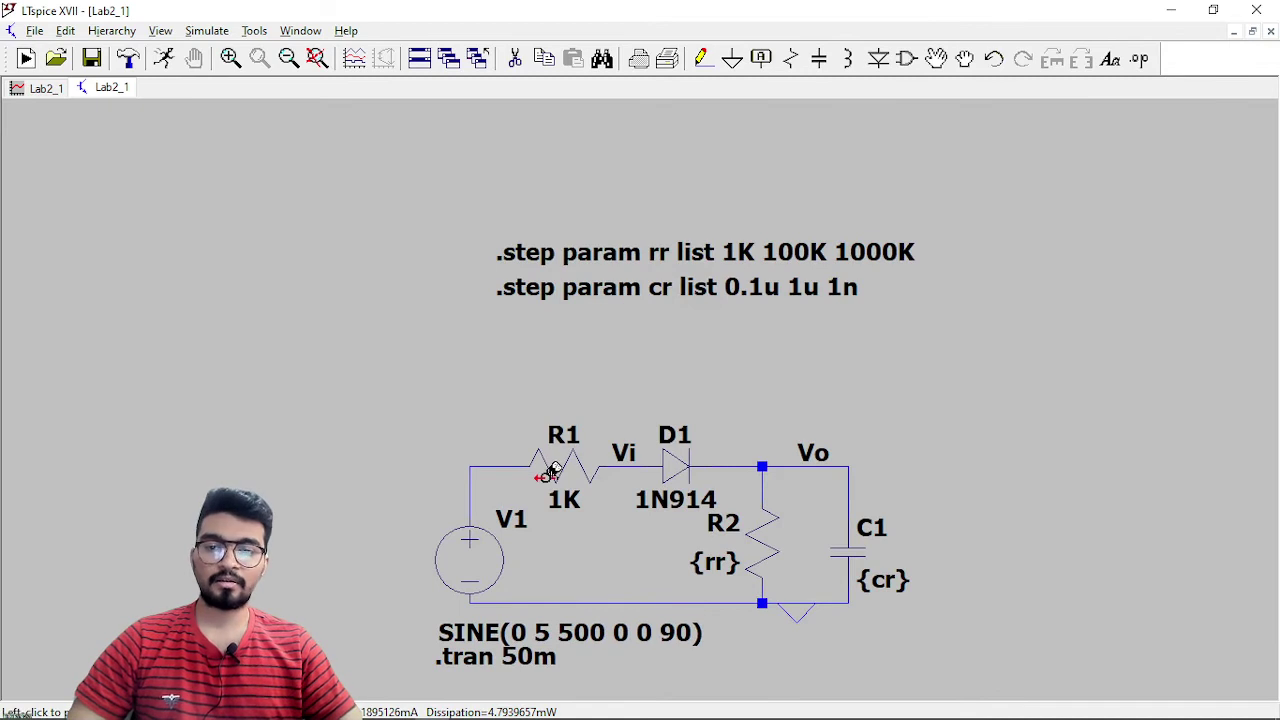
drag(571, 366, 583, 320)
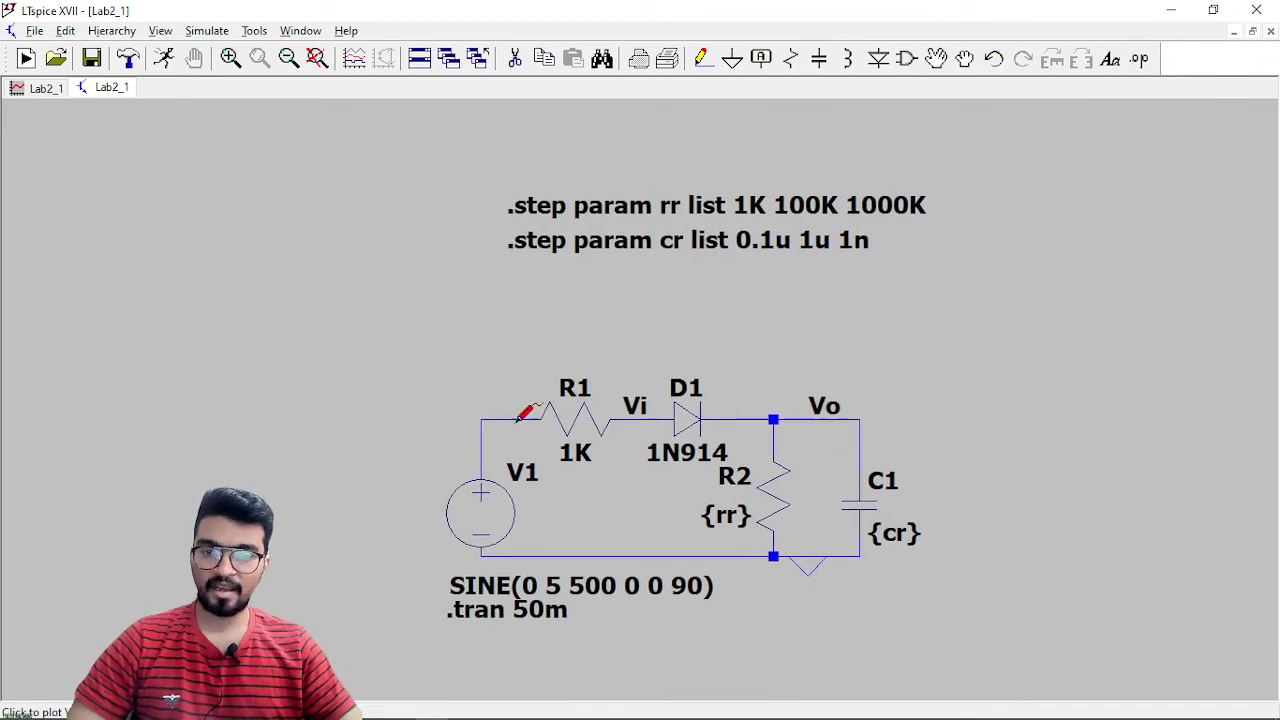
right_click(490, 508)
click(606, 402)
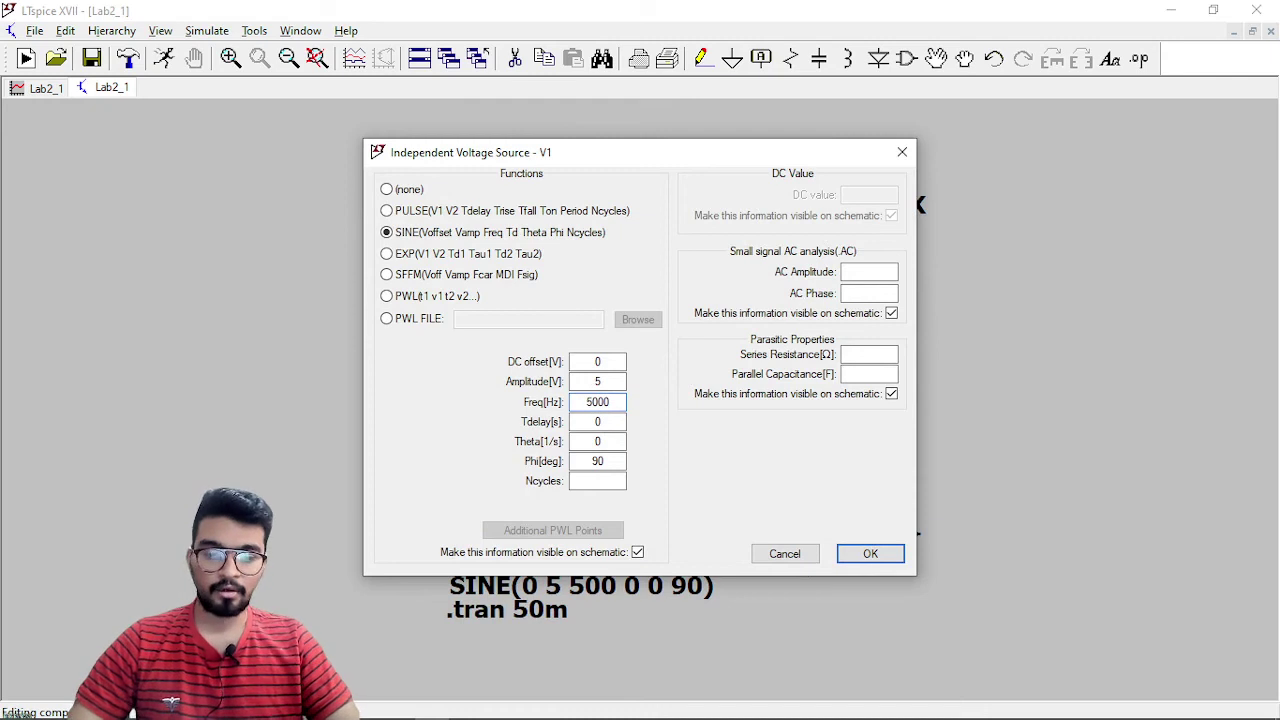
key(Return)
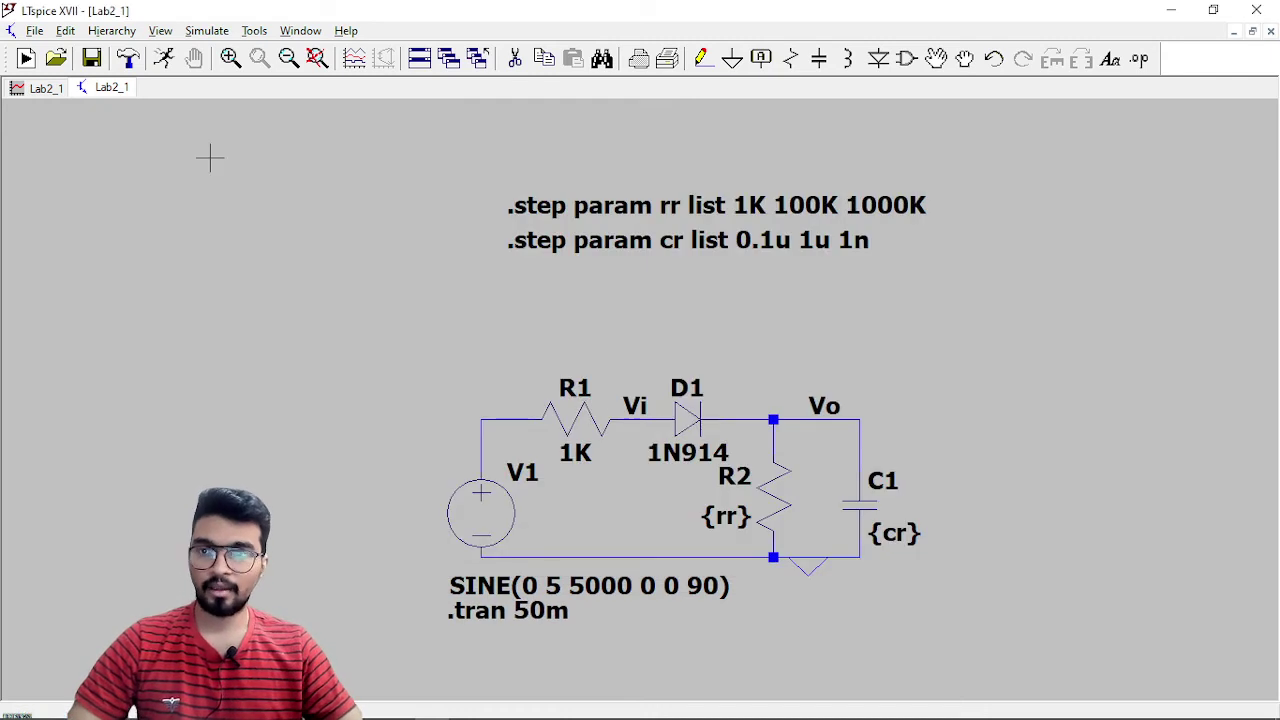
click(163, 58)
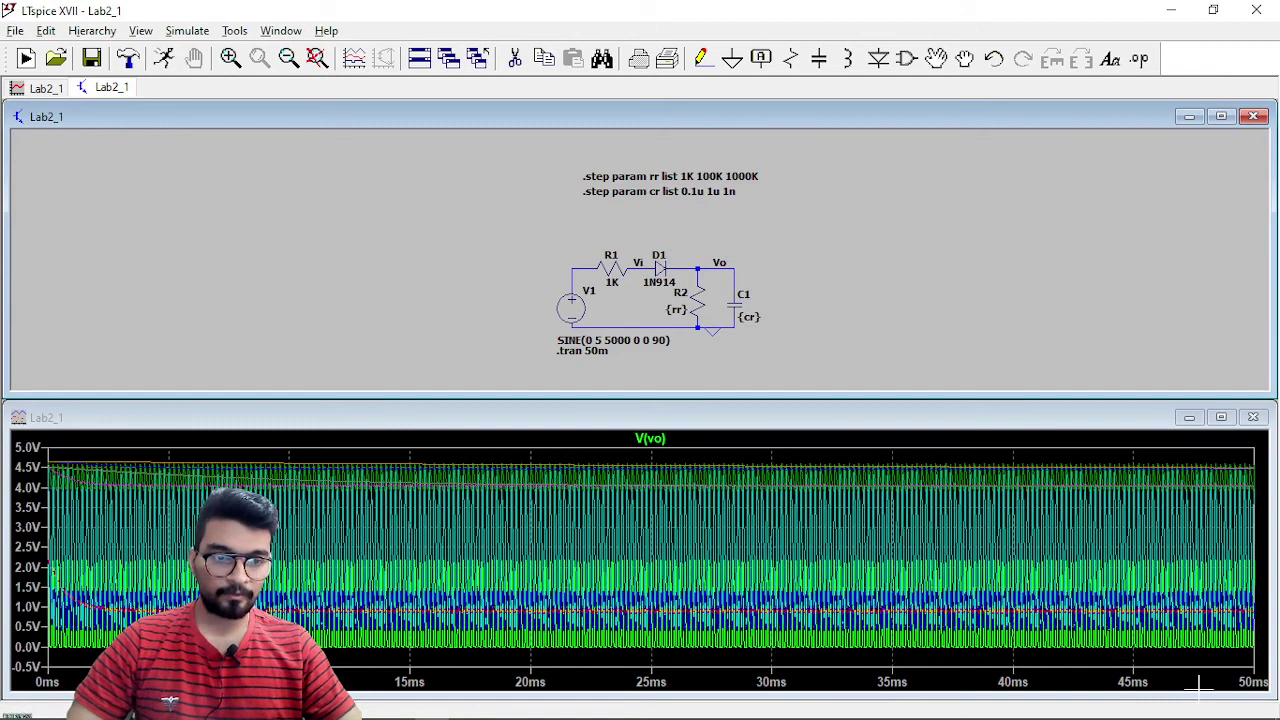
Step: Set the transient analysis stop time to 1m, rerun the simulation, and maximize the V(vo) waveform window
scroll(521, 316, up, 2)
drag(445, 263, 467, 145)
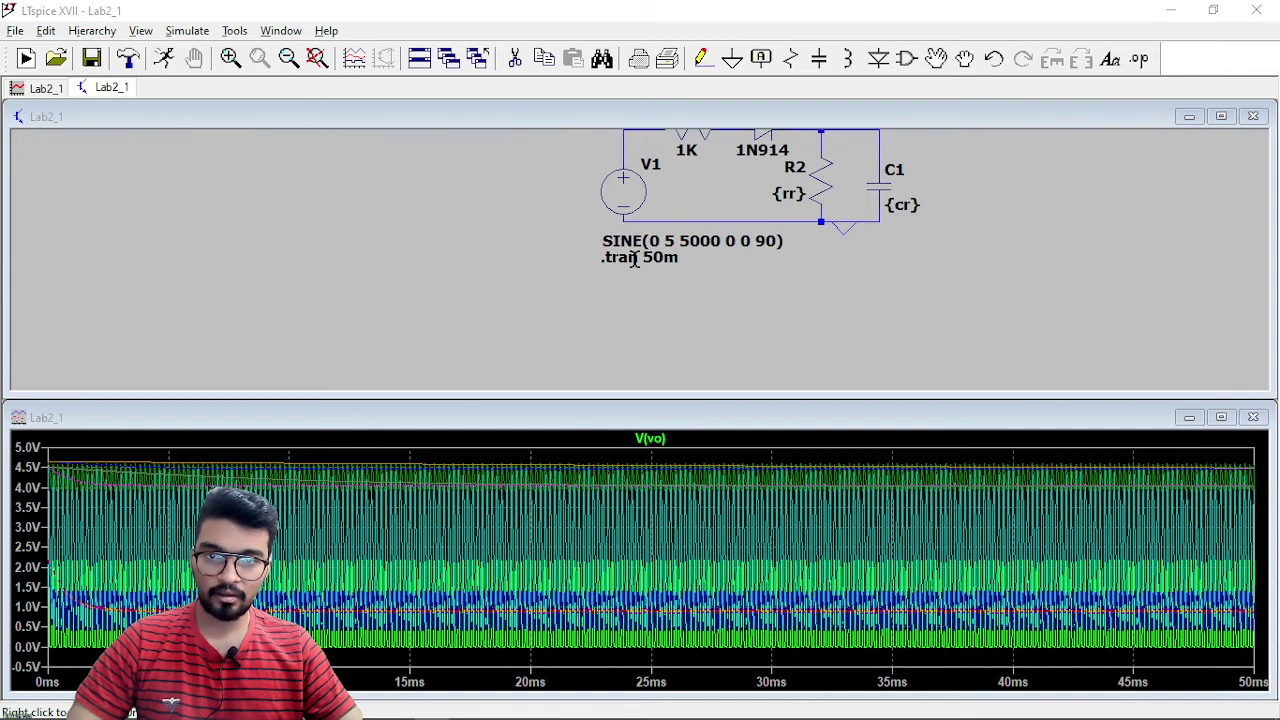
right_click(633, 259)
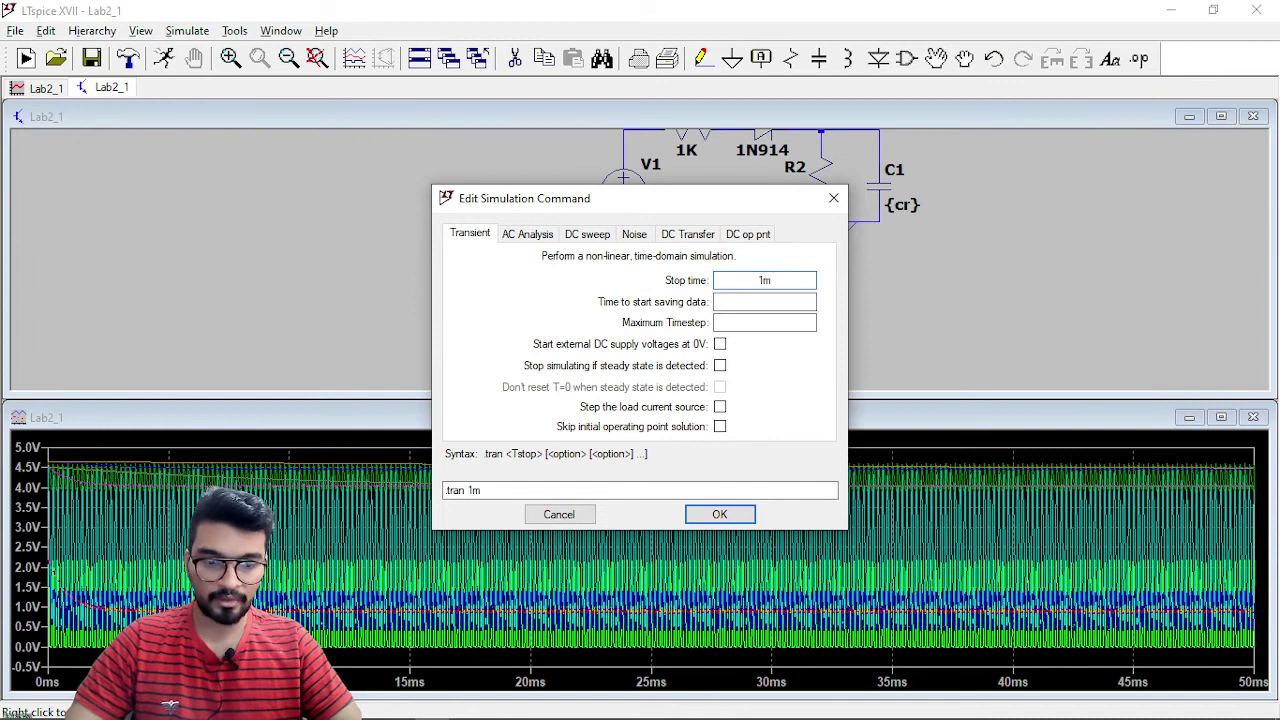
key(Return)
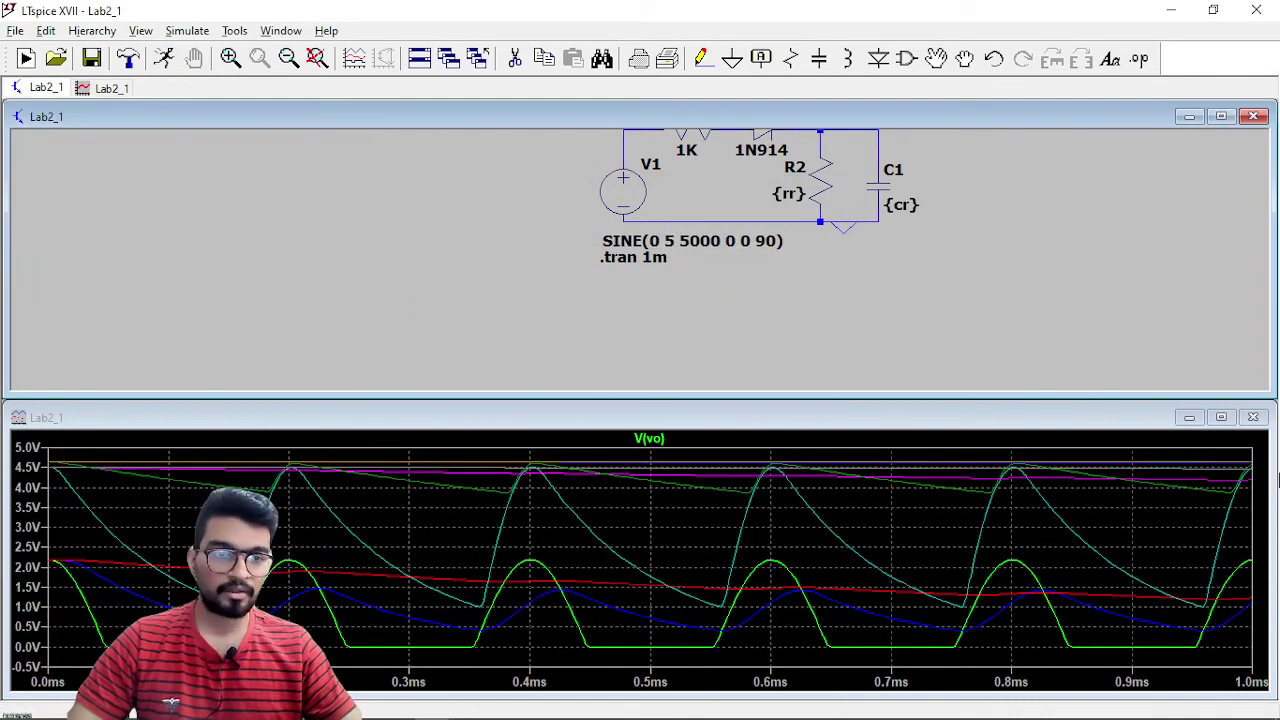
click(1221, 417)
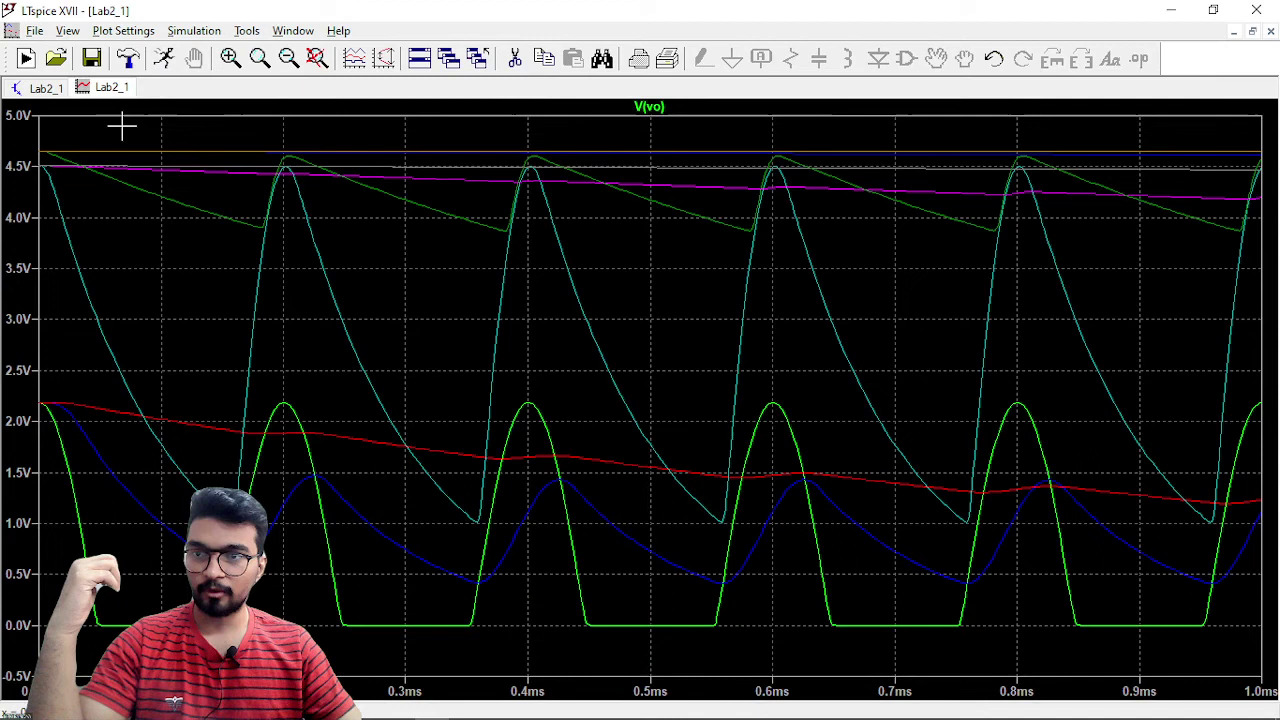
Step: Compare the V(vo) curves with the circuit and its rr and cr step directives in the schematic
click(44, 88)
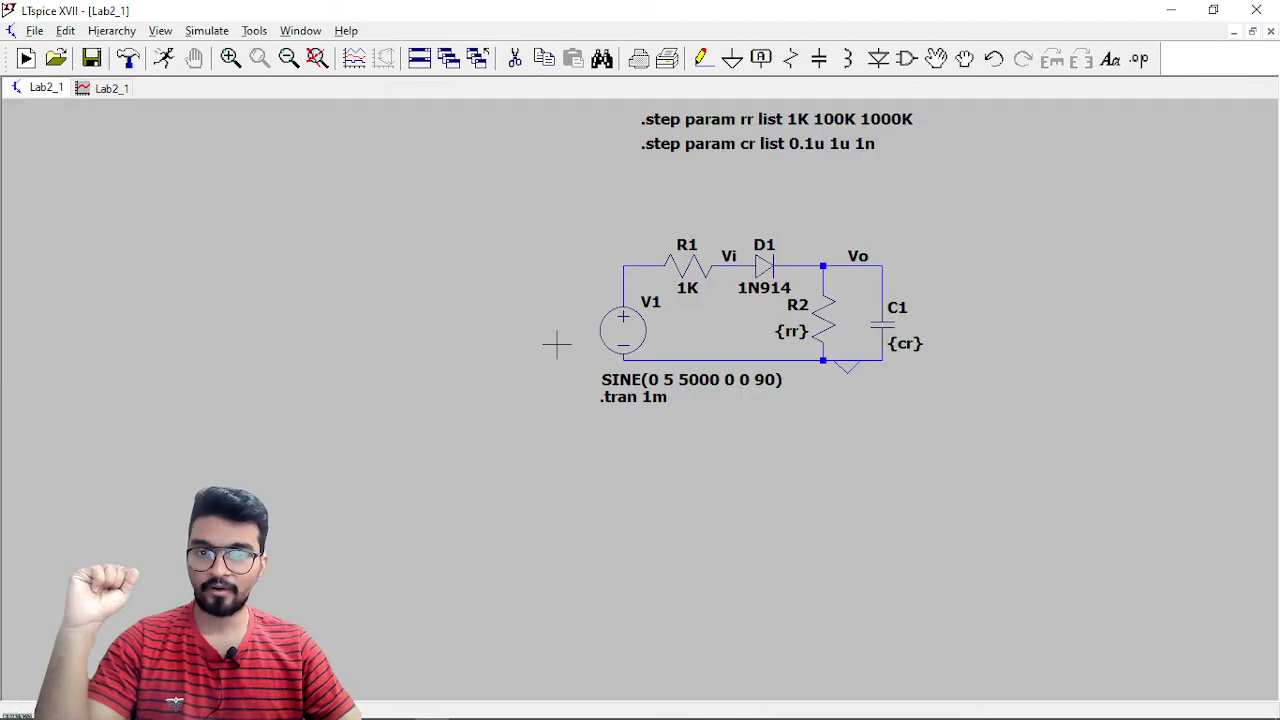
click(110, 90)
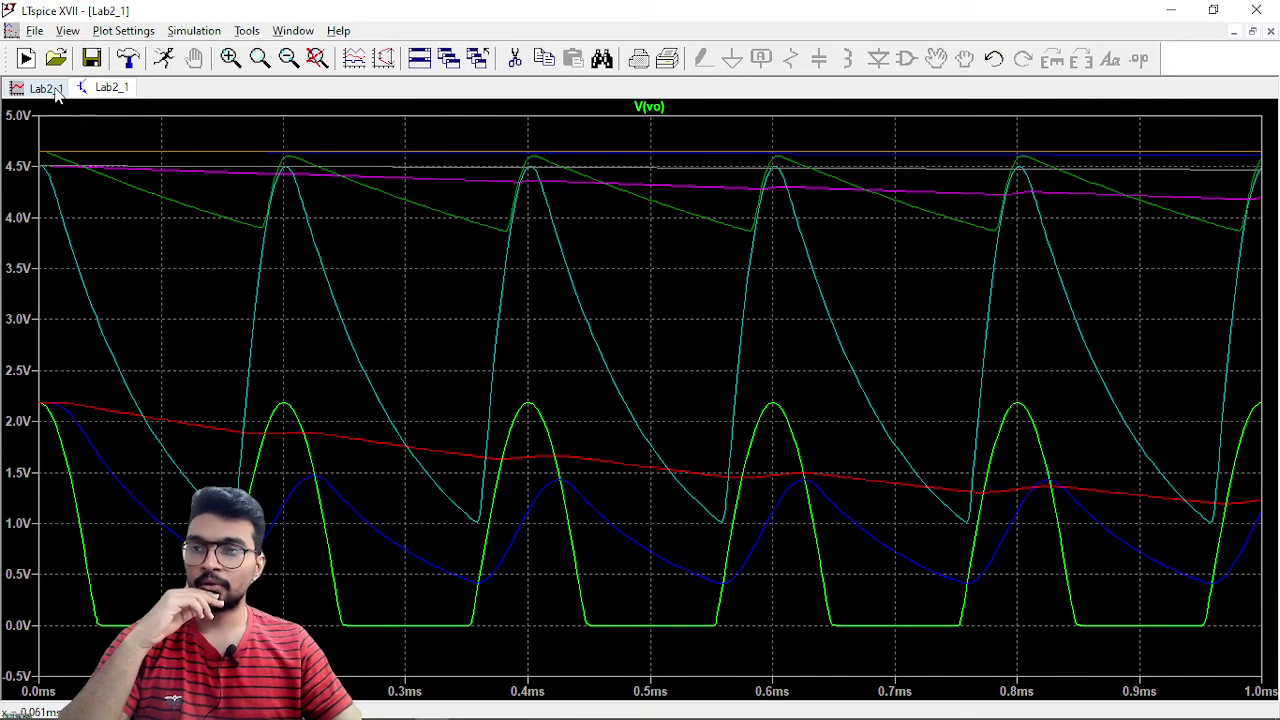
click(36, 88)
drag(446, 249, 417, 301)
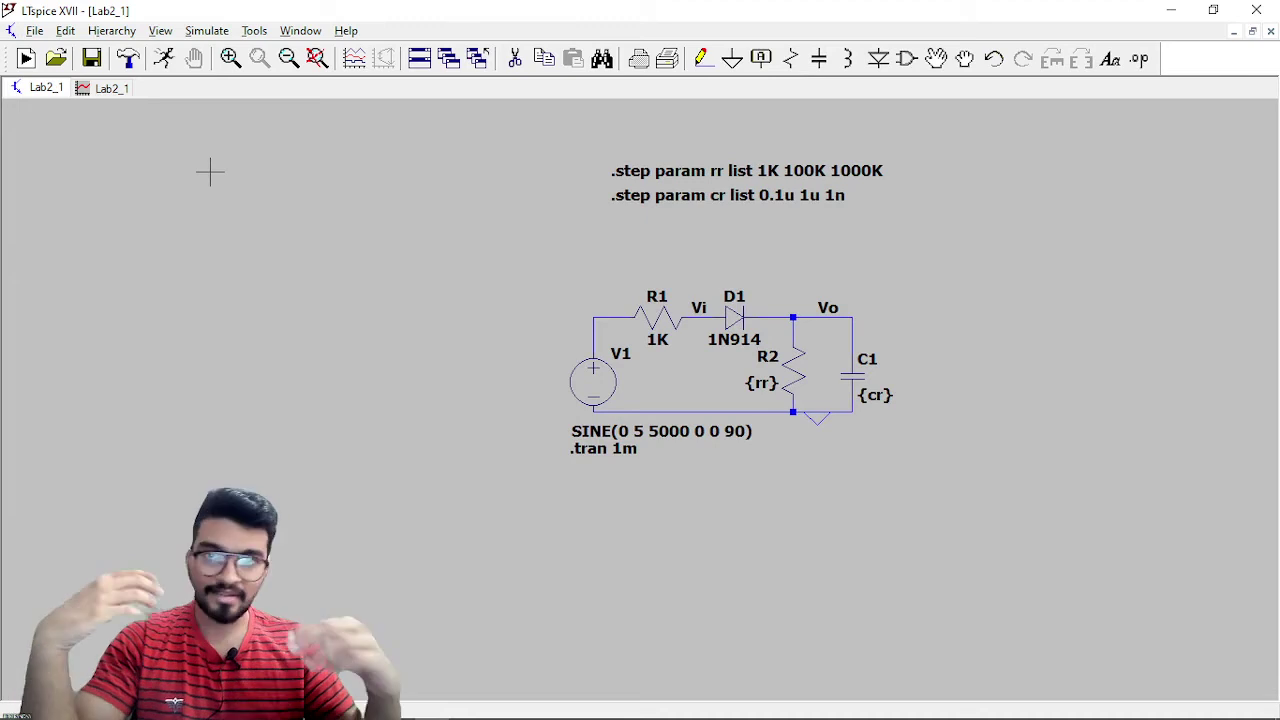
Step: Switch to the lab PDF in WPS Office and examine the clamp circuit diagram and its caption
key(alt+Tab)
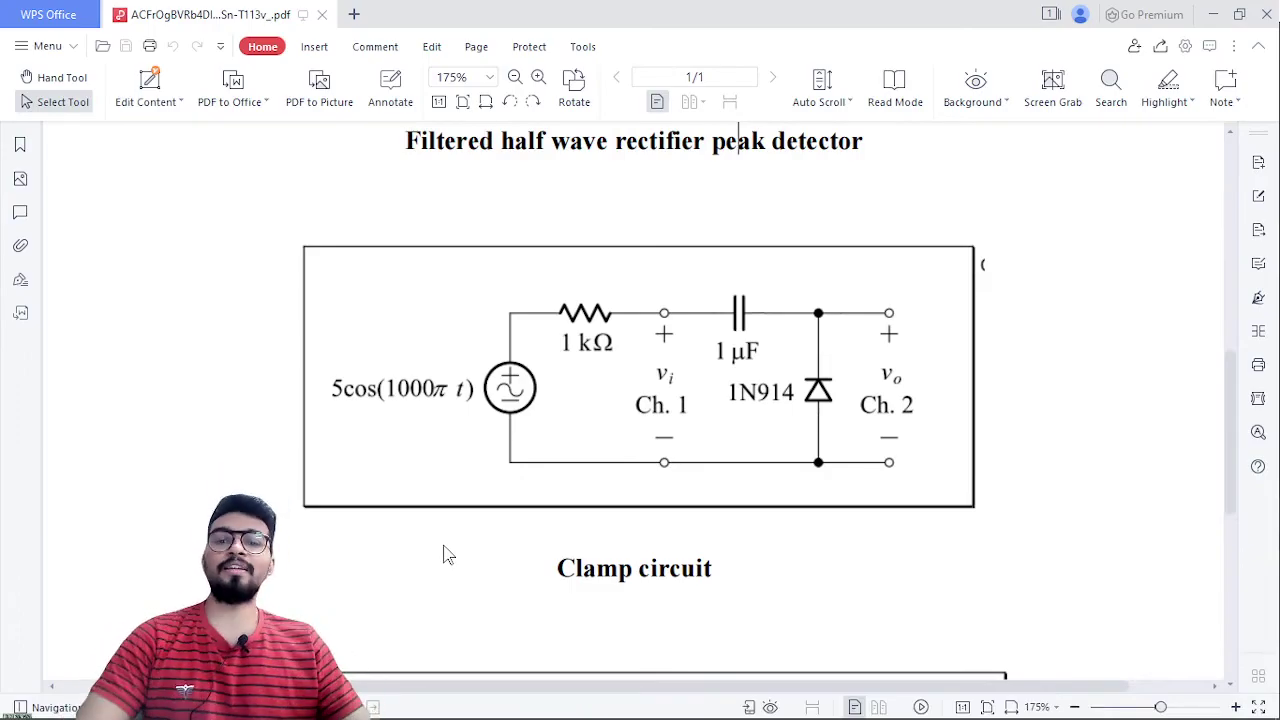
scroll(443, 497, down, 2)
scroll(460, 501, up, 3)
scroll(463, 515, down, 1)
drag(555, 568, 730, 578)
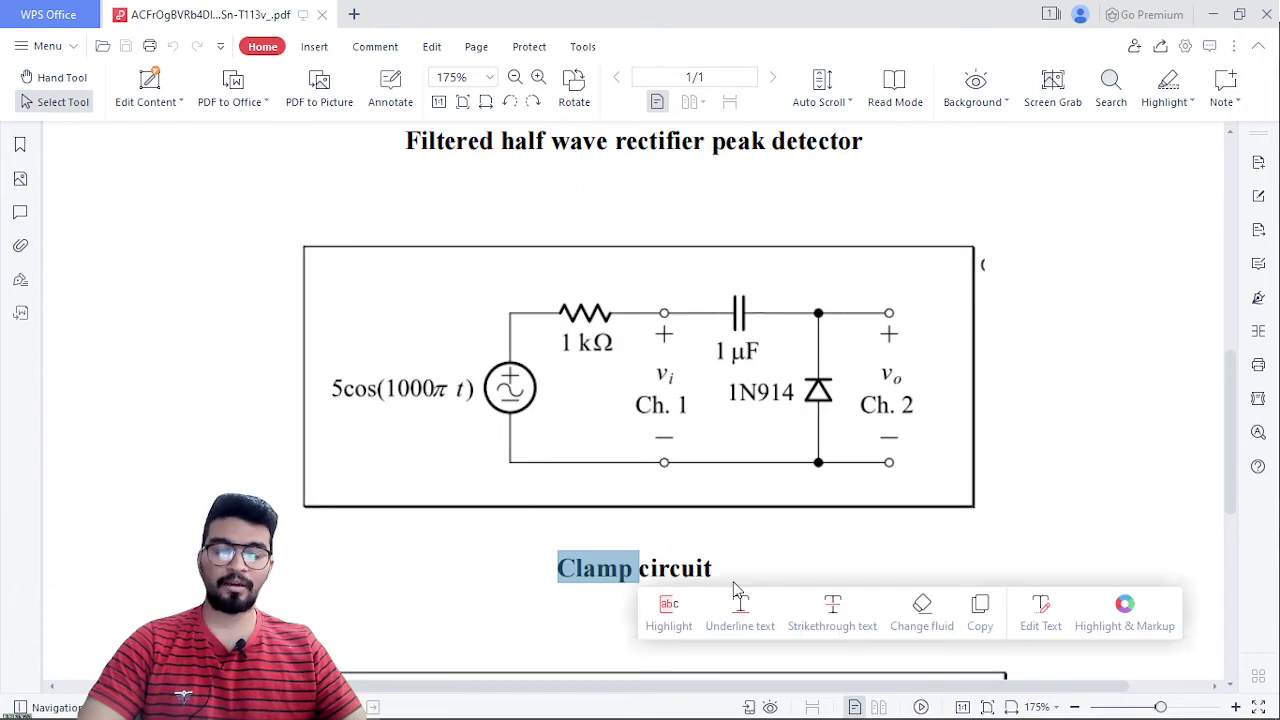
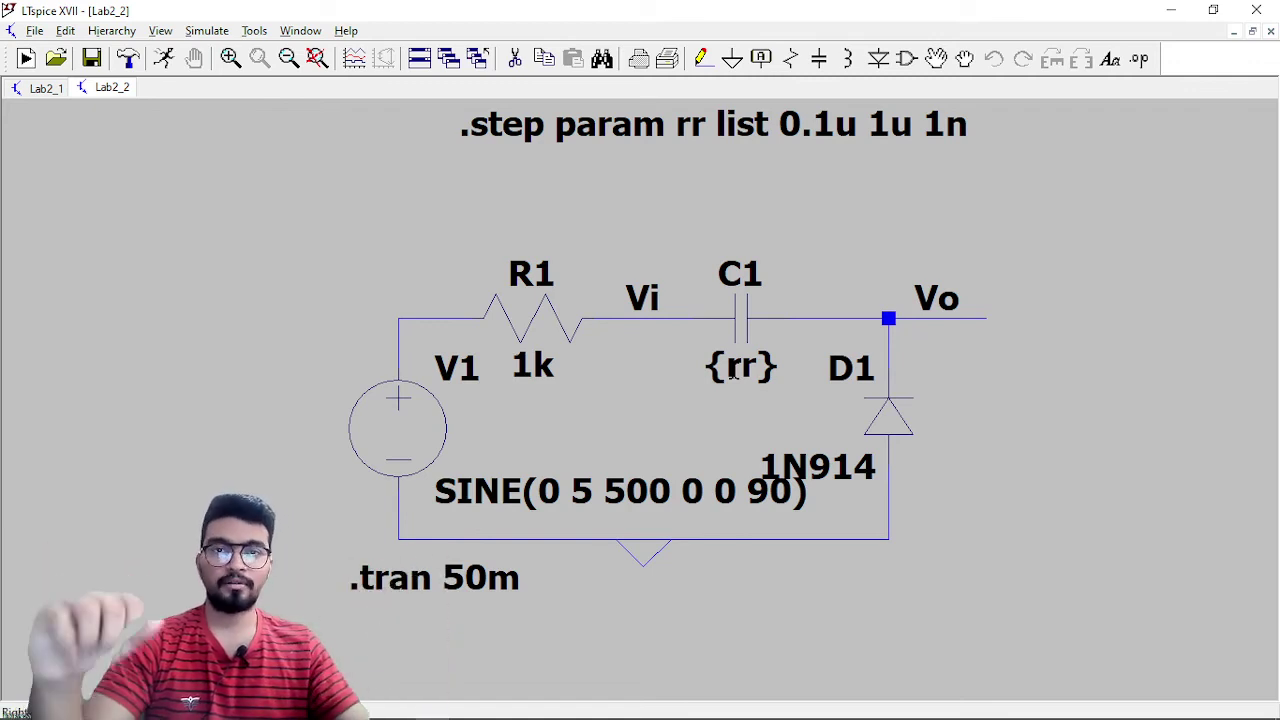
Step: Close the Lab2_1 schematic without saving its changes, leaving the Lab2_2 clamp circuit open
drag(812, 253, 820, 249)
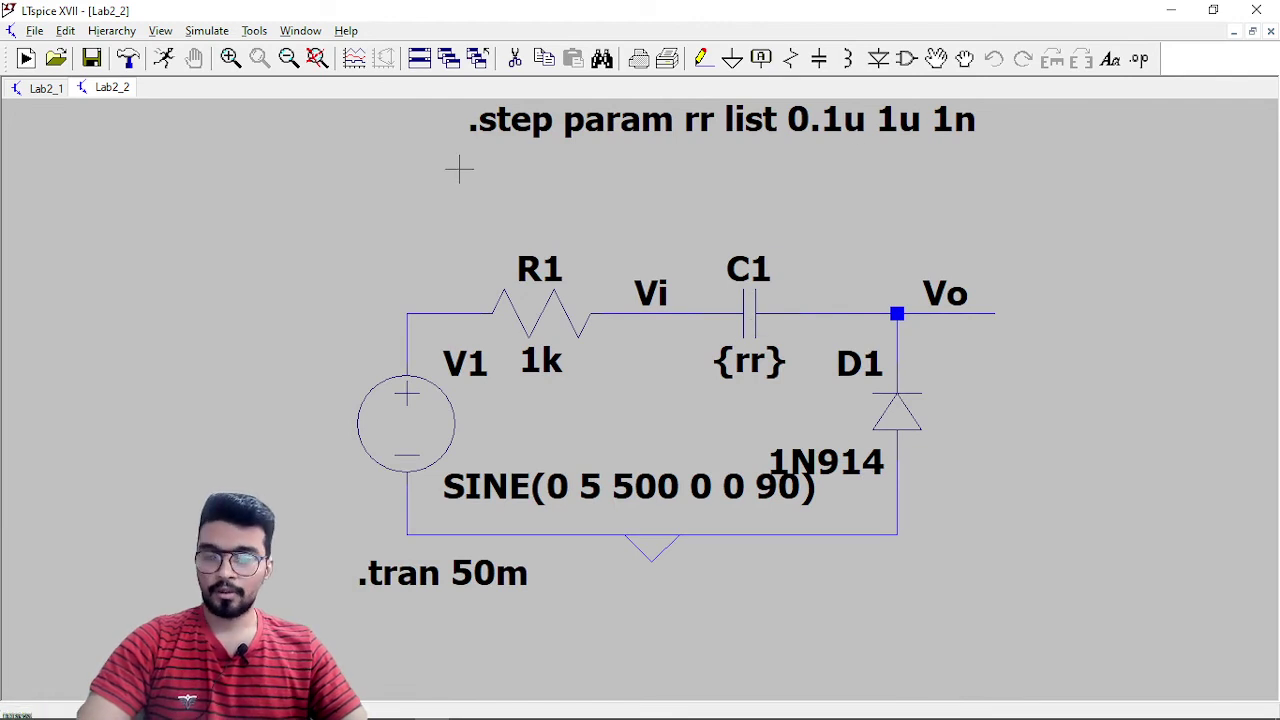
click(45, 88)
right_click(45, 88)
click(80, 126)
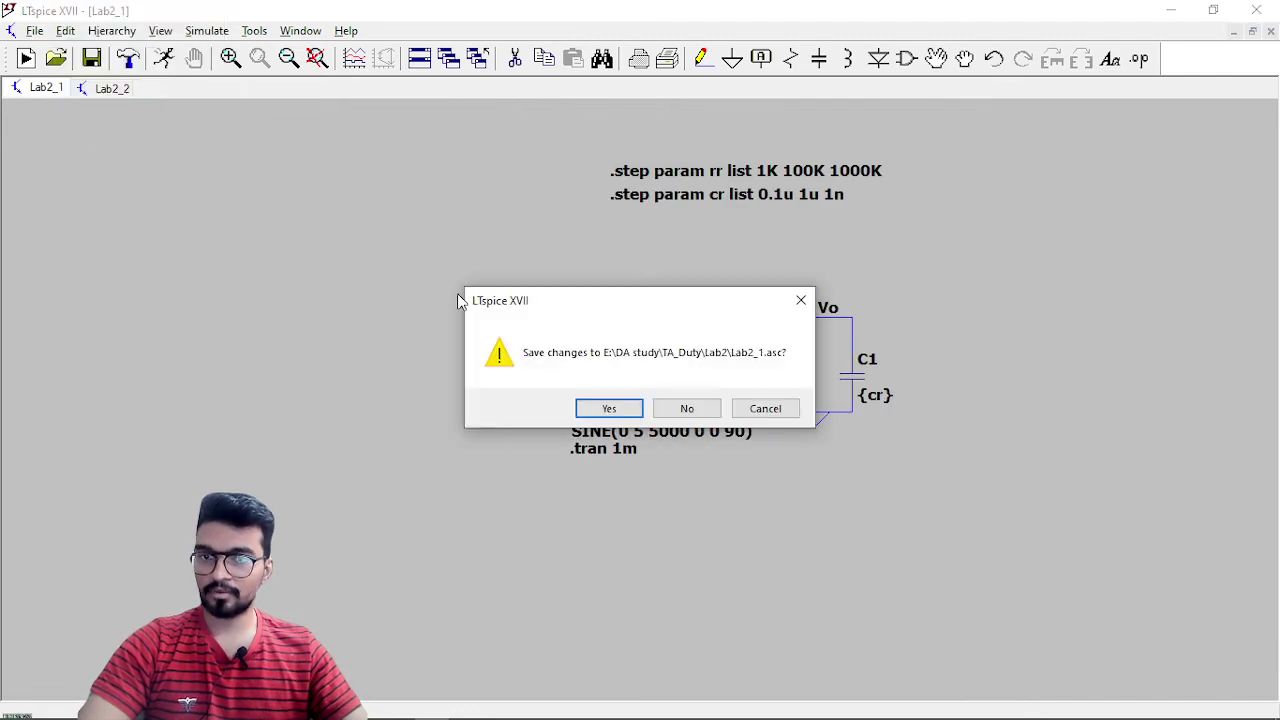
click(685, 409)
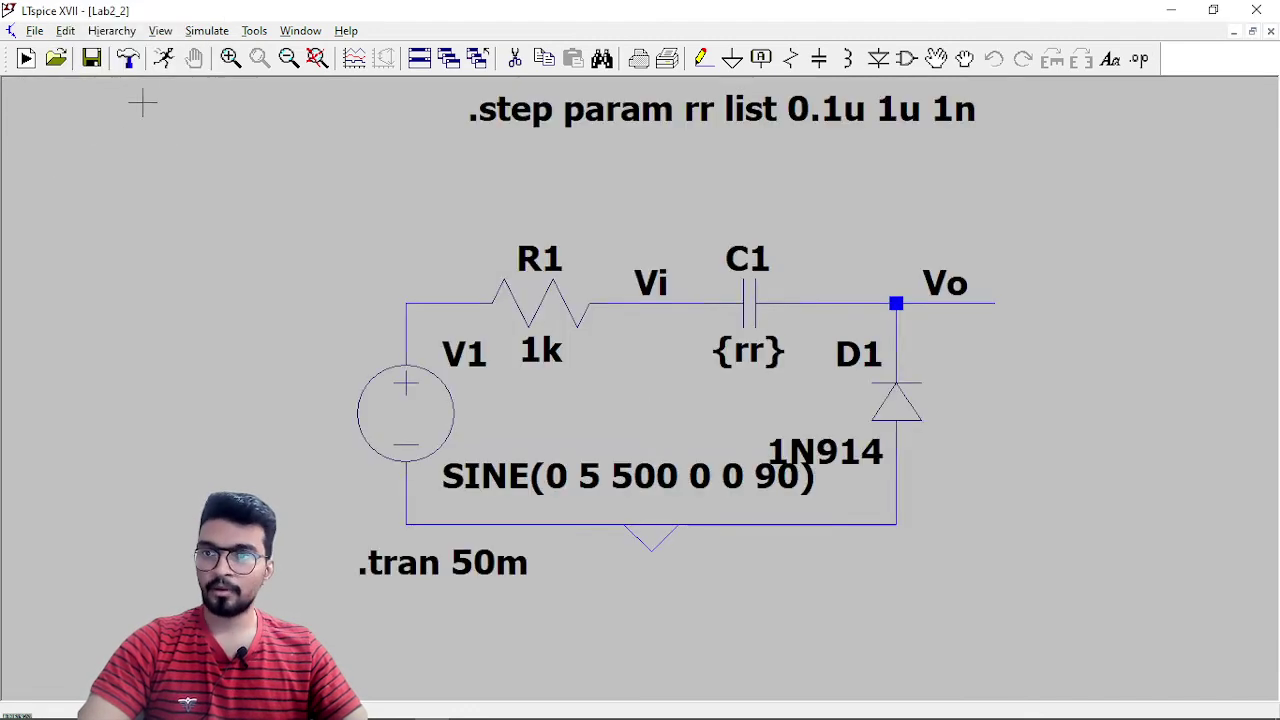
Step: Run the clamp circuit simulation and plot the voltages at the V1 source node and at Vi
click(164, 60)
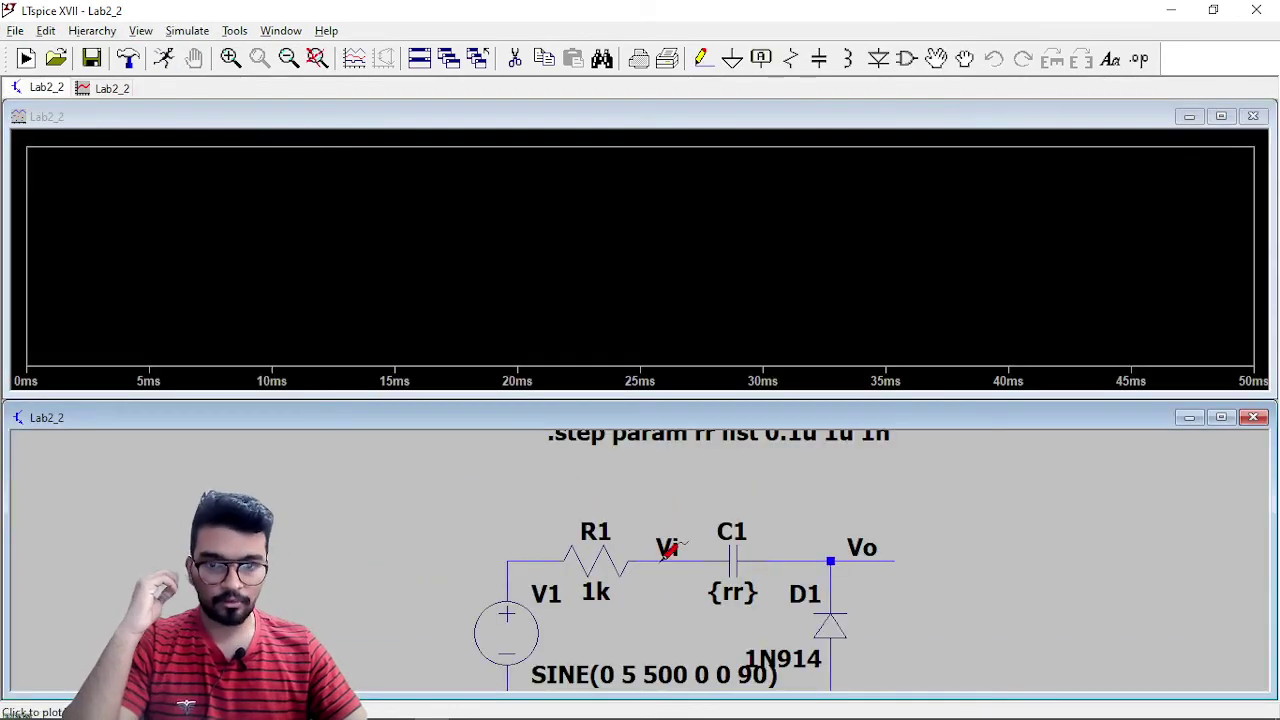
click(514, 563)
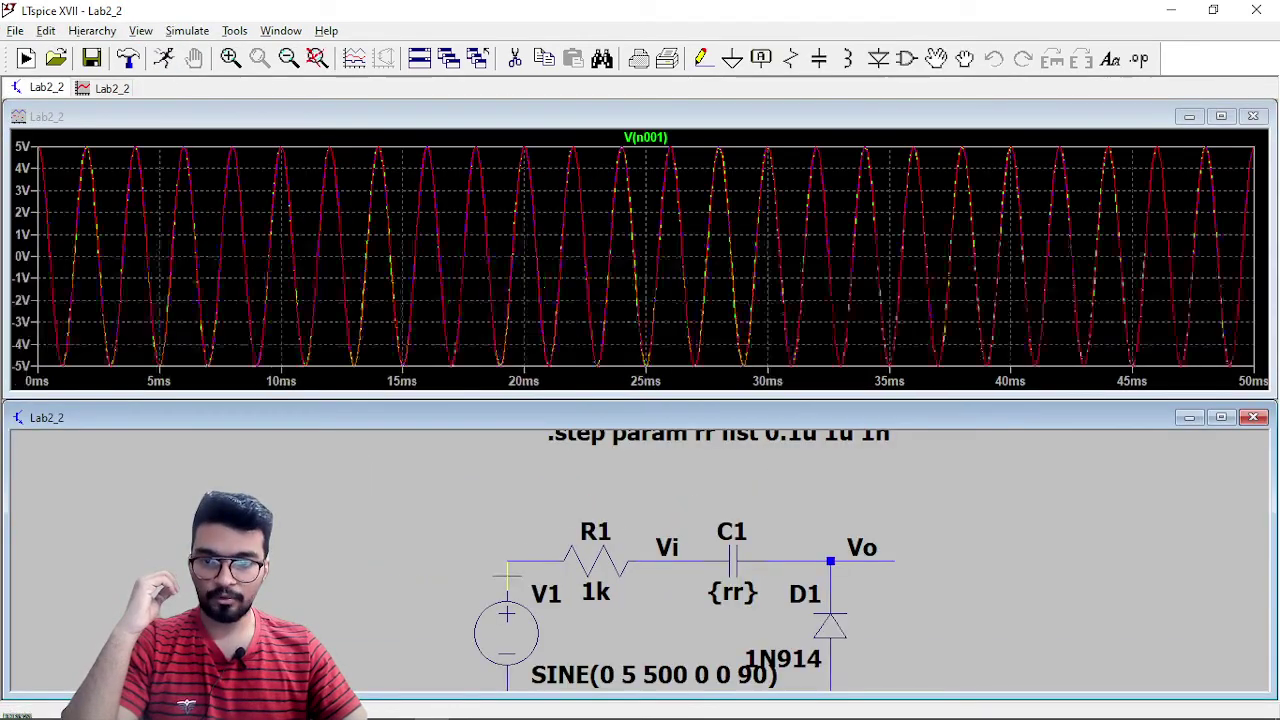
click(690, 560)
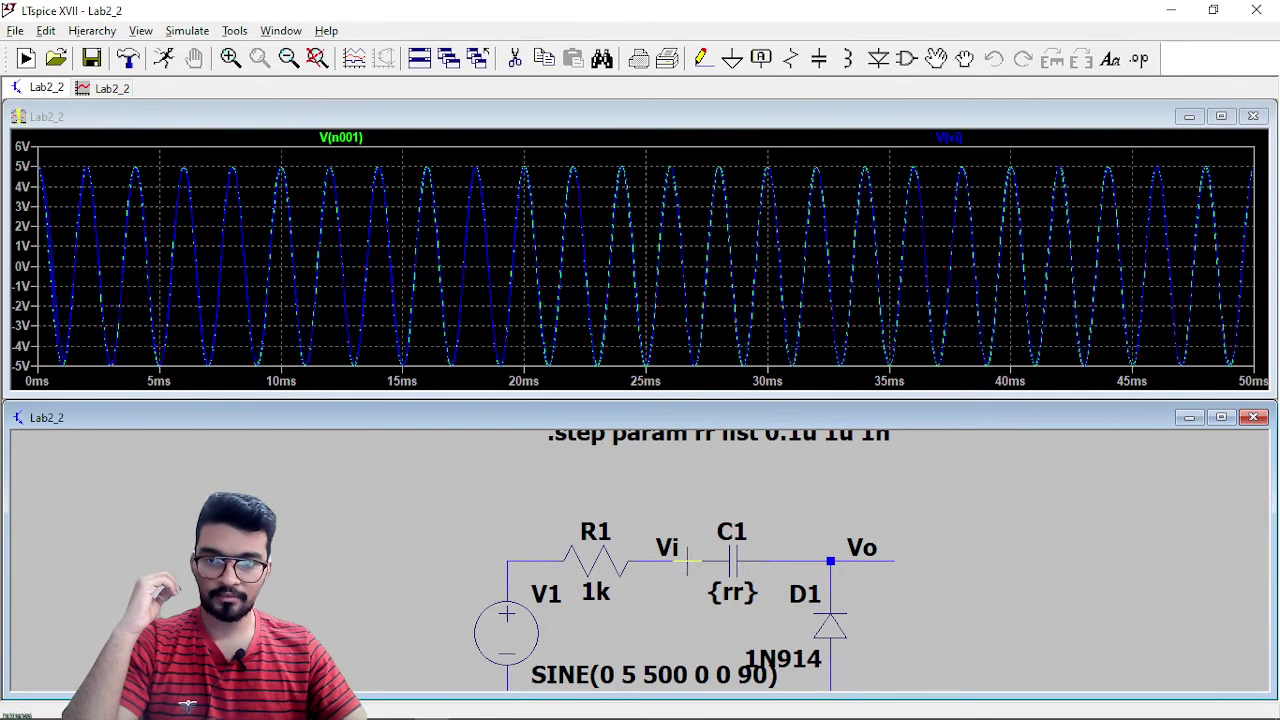
Step: Plot the voltage at Vo and split V(n001), V(vi) and V(vo) into three separate panes in a maximized plot window
click(831, 559)
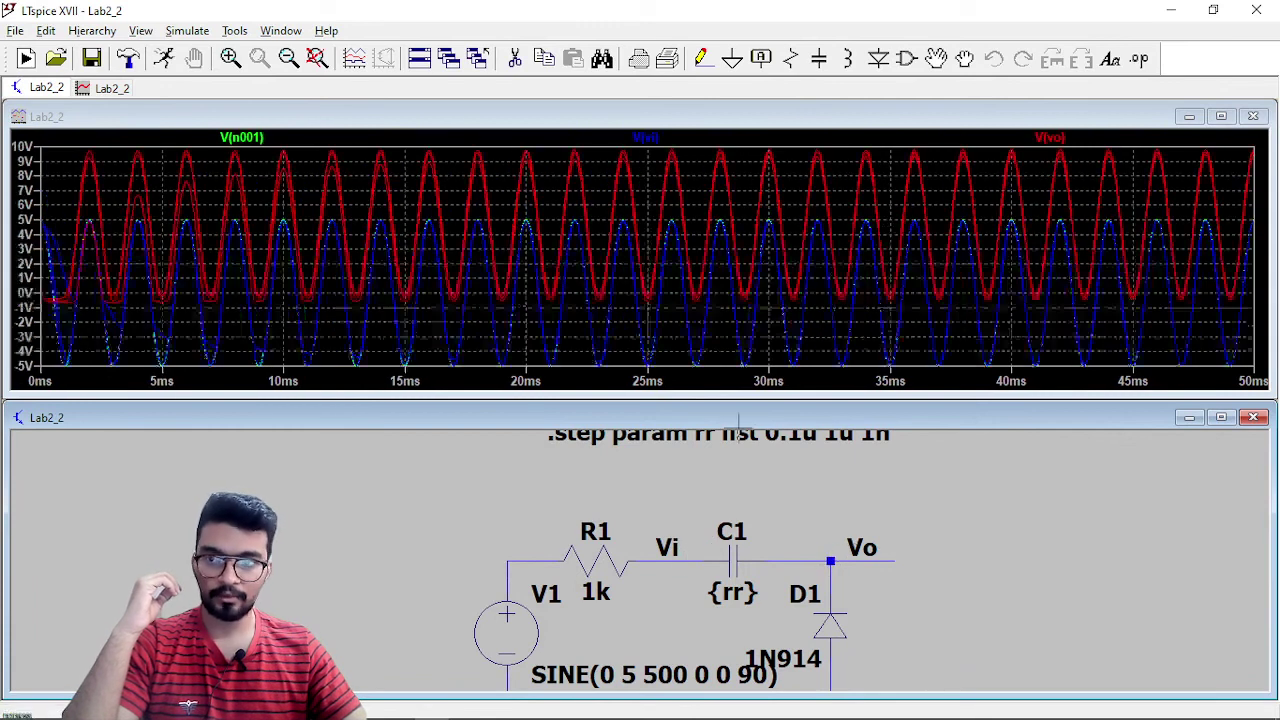
right_click(504, 192)
click(574, 312)
right_click(594, 198)
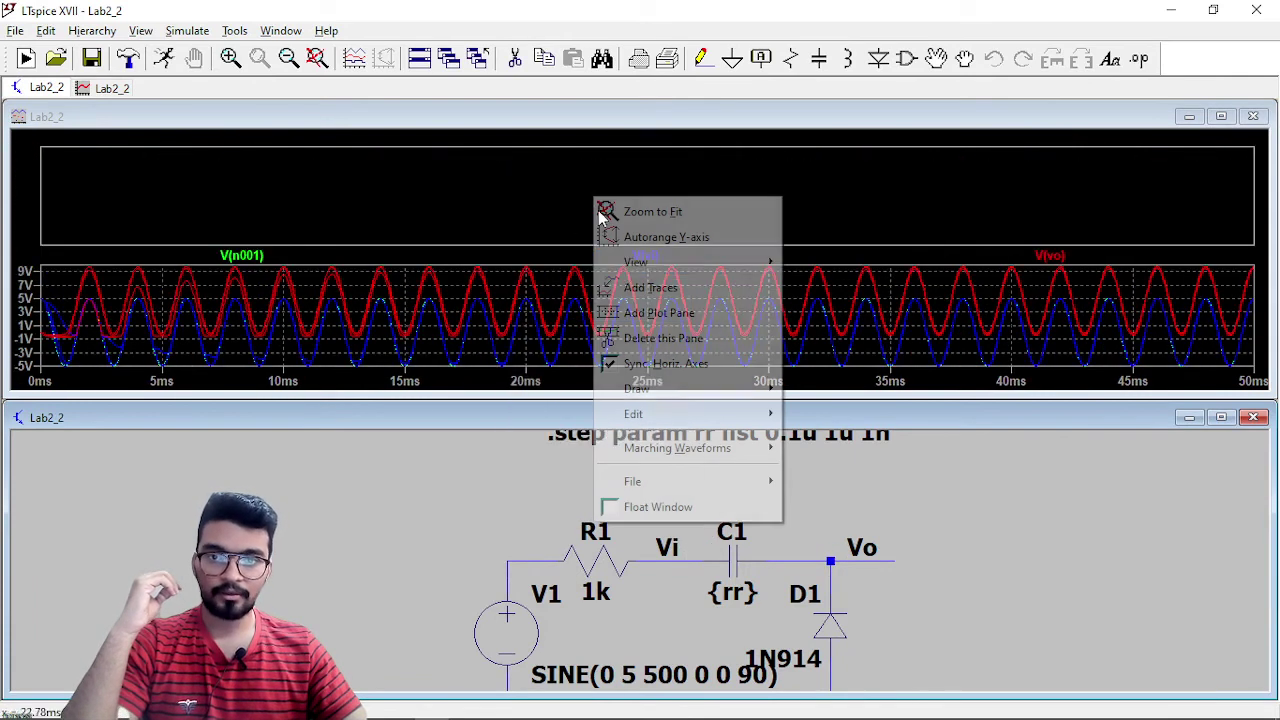
click(659, 312)
click(1221, 116)
drag(263, 491, 420, 256)
drag(345, 491, 457, 414)
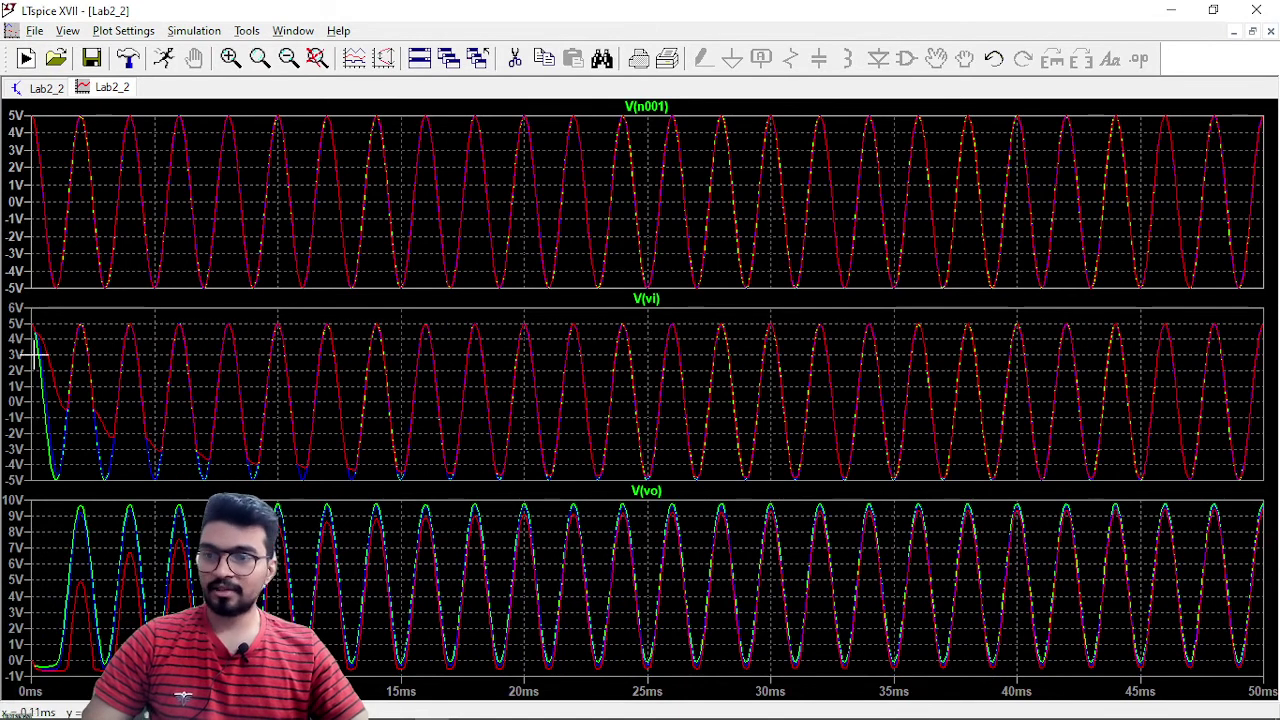
Step: Delete the V(vi) and V(n001) plot panes so only V(vo) is plotted
right_click(629, 332)
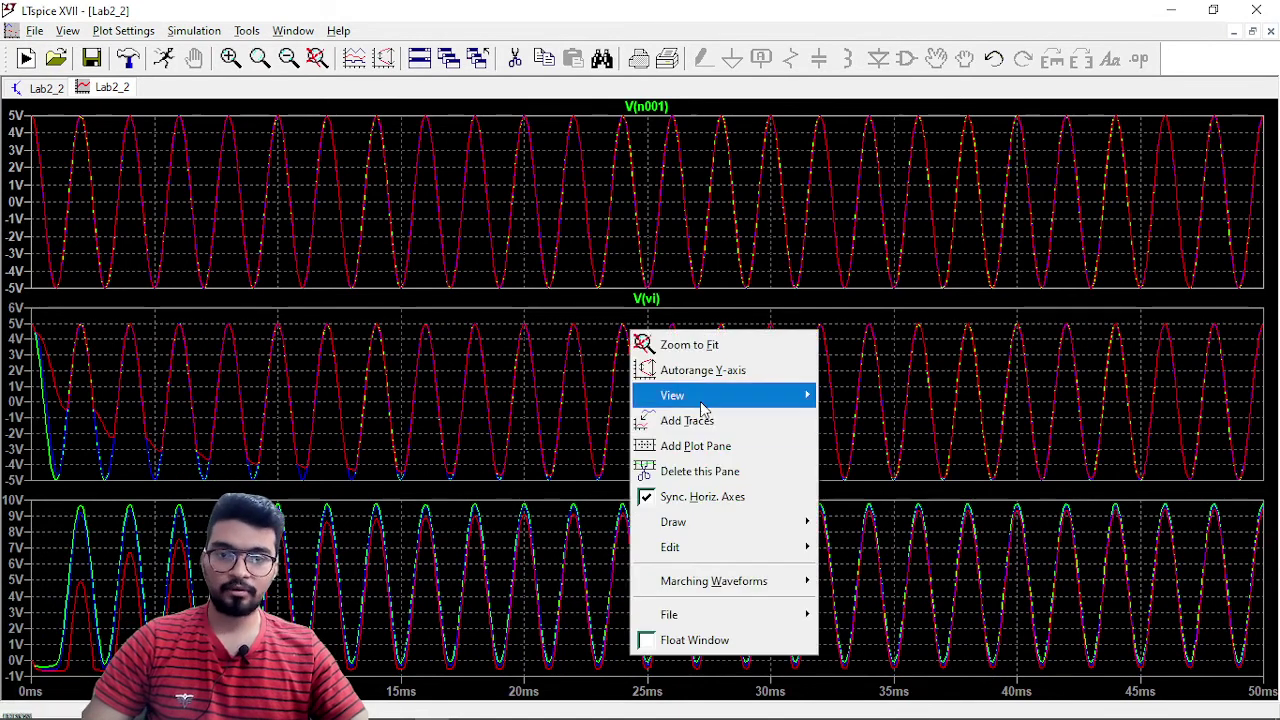
click(700, 471)
right_click(634, 266)
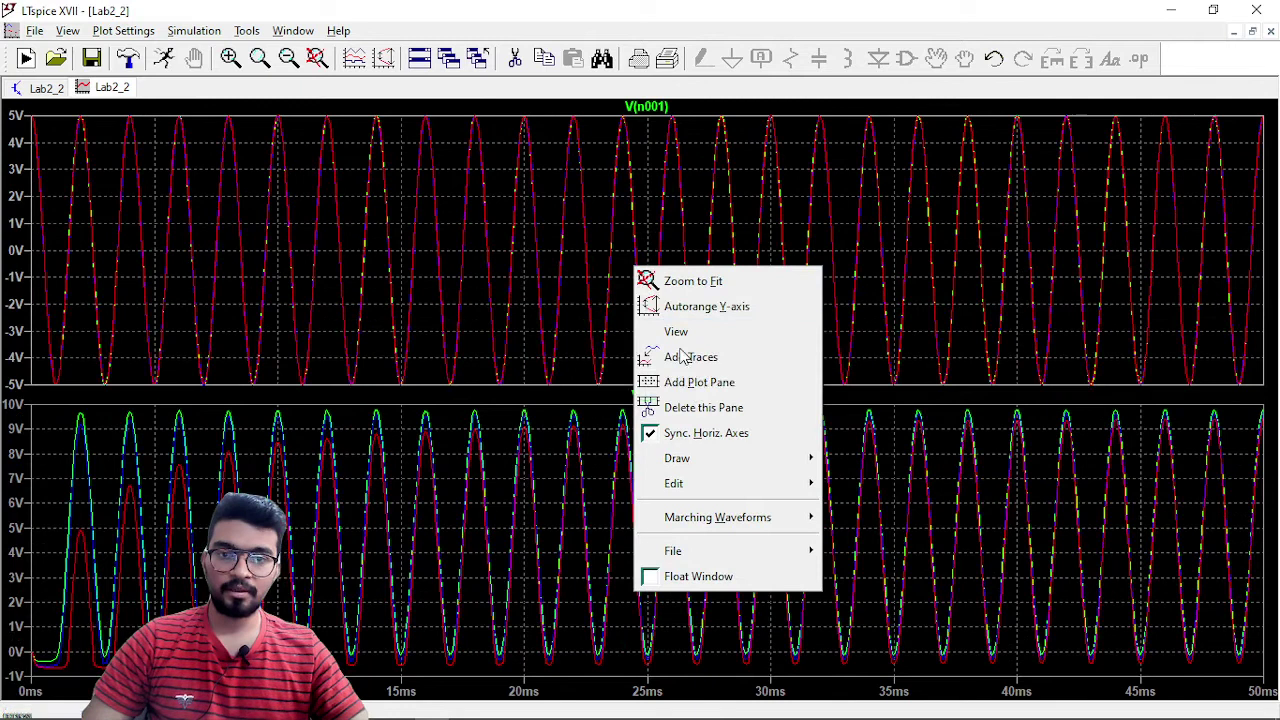
click(700, 408)
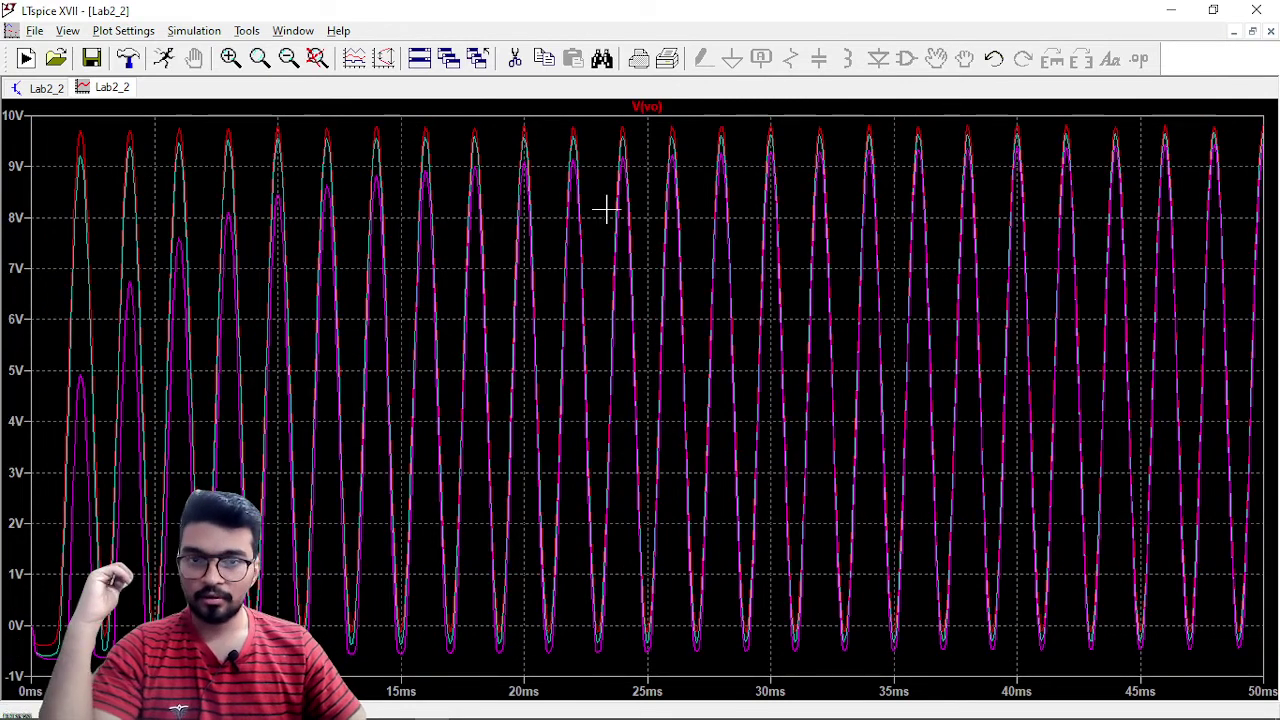
Step: Show the step legend for V(vo), compare the three rr curves with it, and close the legend
right_click(640, 150)
mouse_move(705, 216)
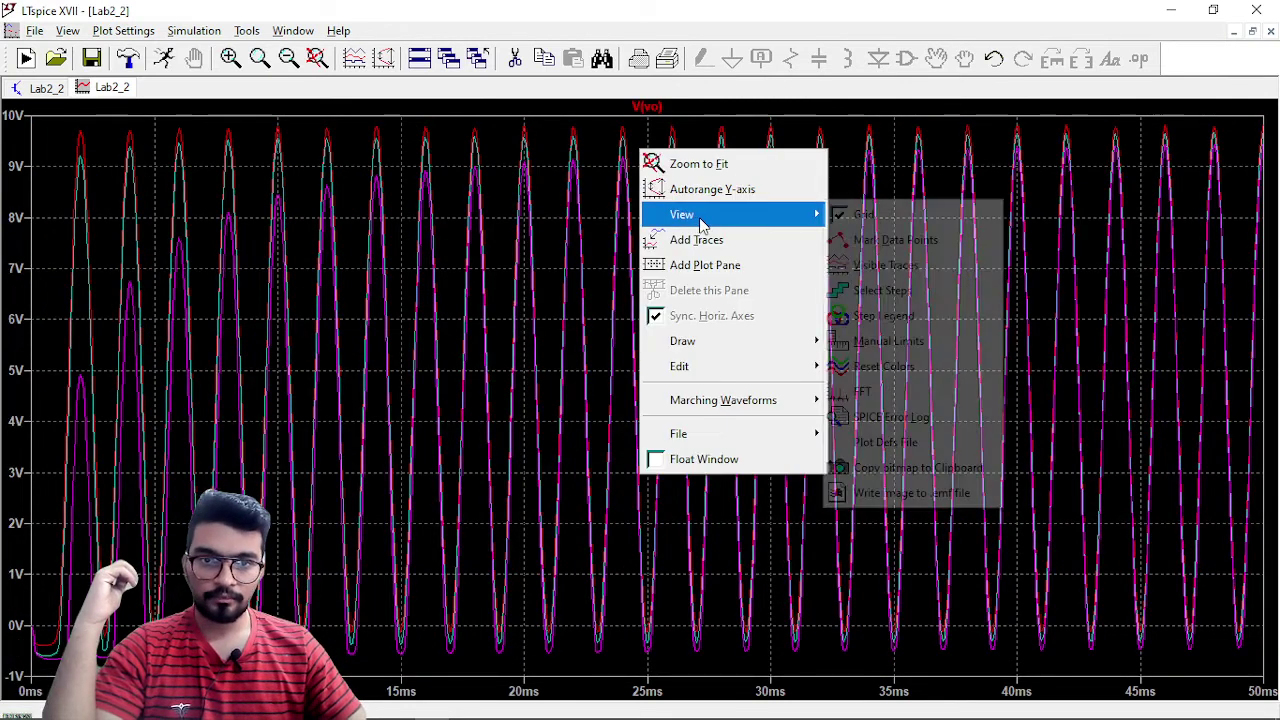
click(888, 316)
drag(655, 312, 711, 252)
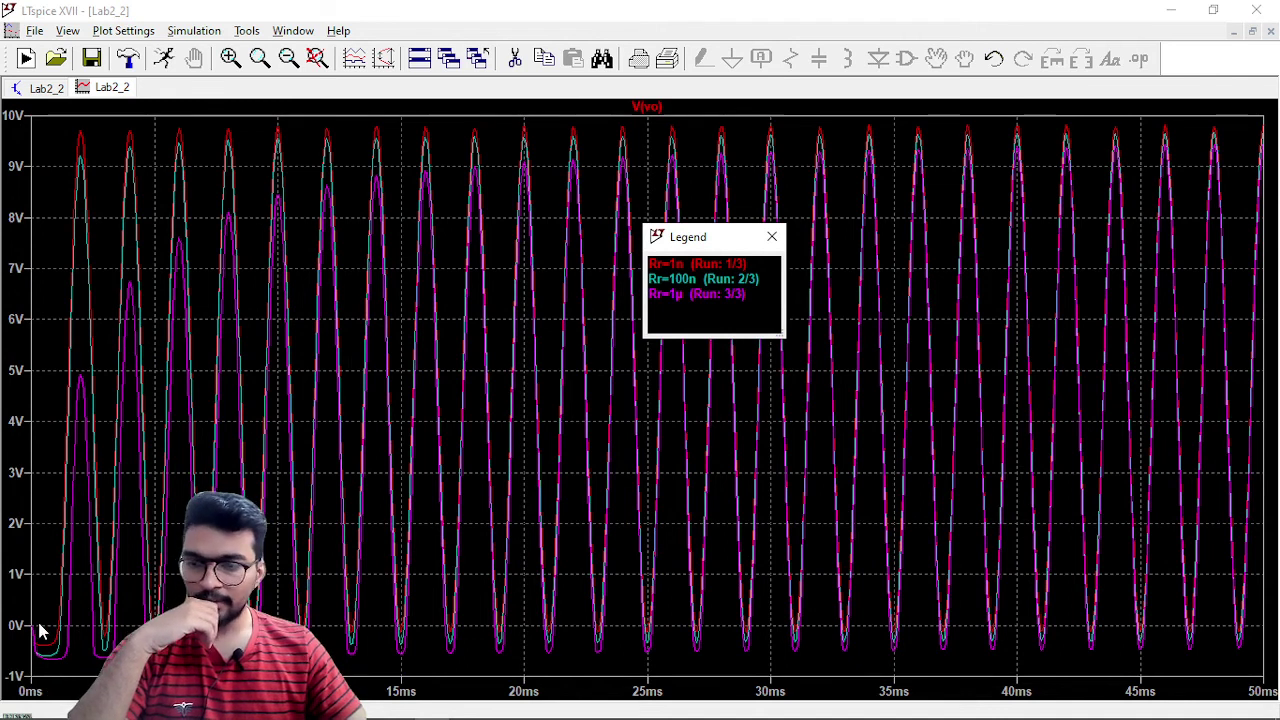
drag(700, 237, 1063, 252)
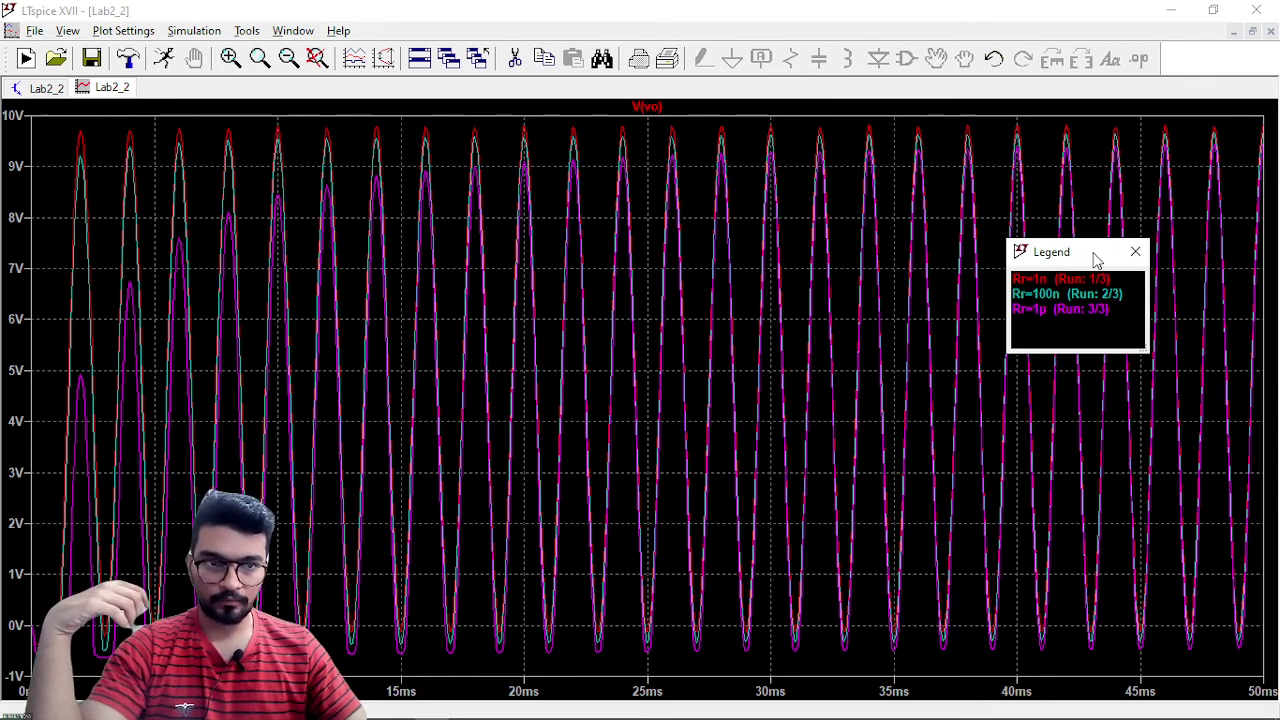
click(1135, 251)
Step: Attach a cursor to V(vo), read the minimum near 25 ms, and check which step run the cursor is on
click(660, 106)
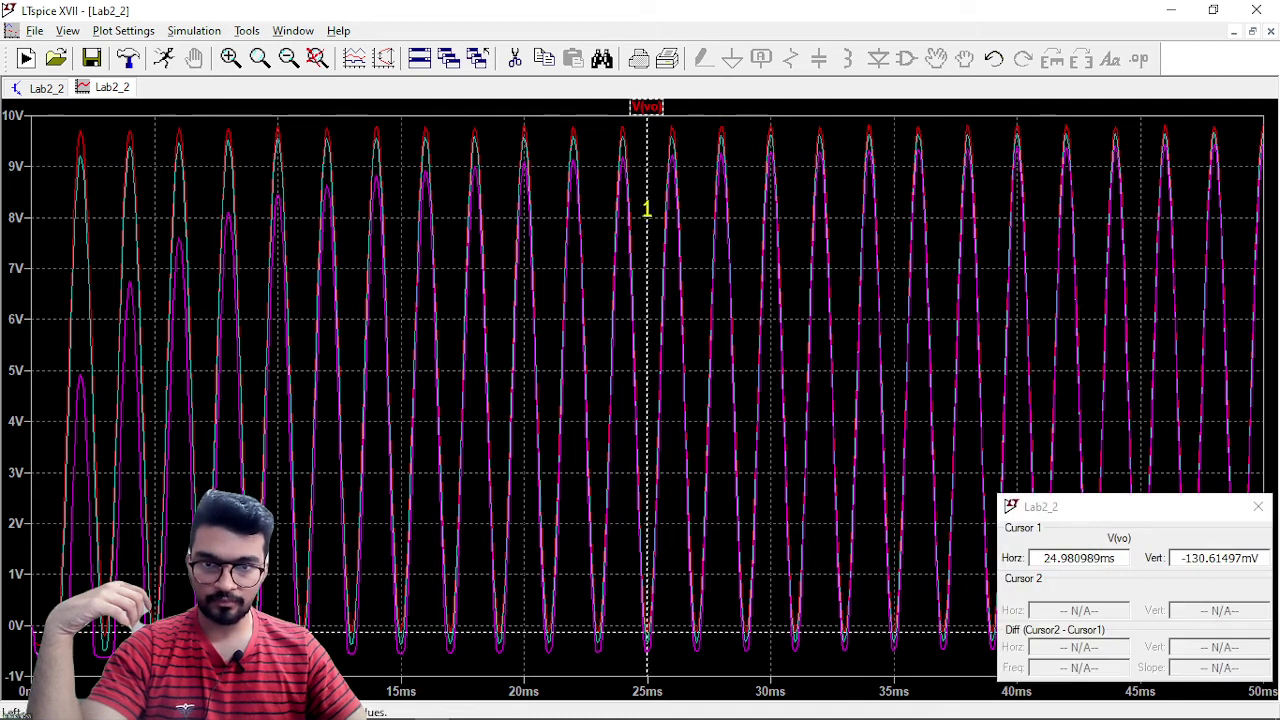
drag(648, 209, 643, 230)
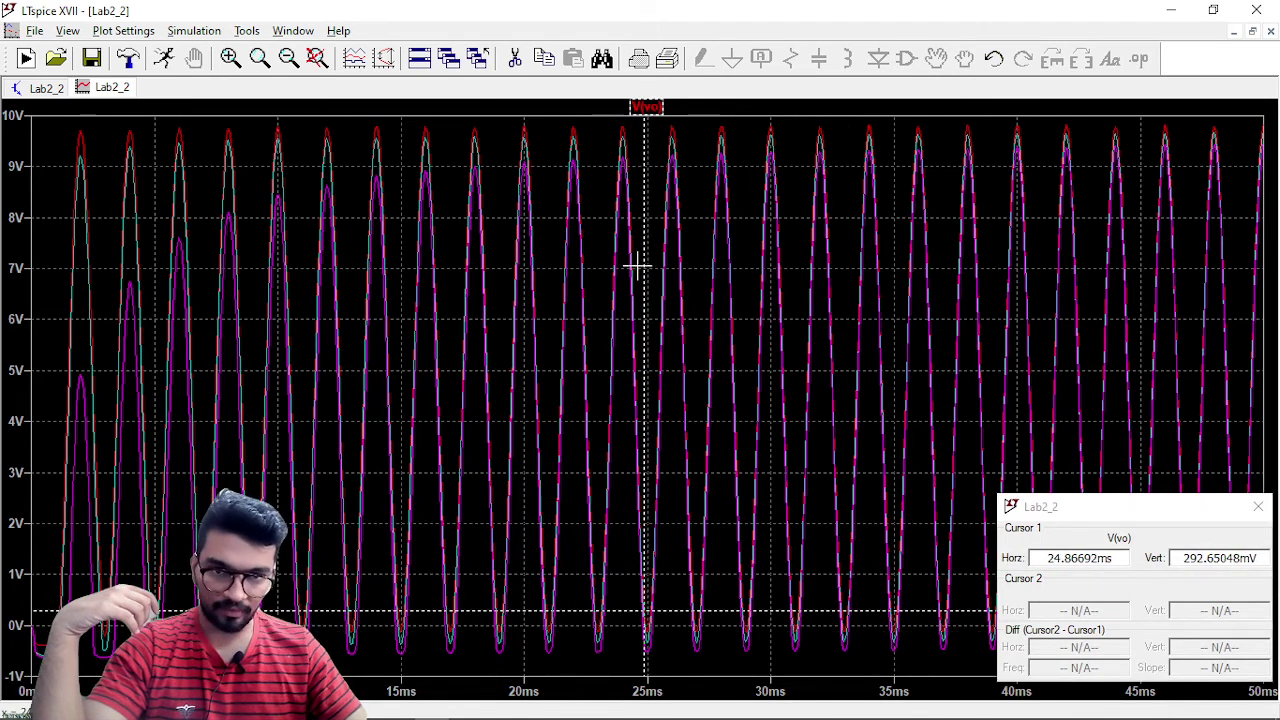
drag(643, 265, 648, 266)
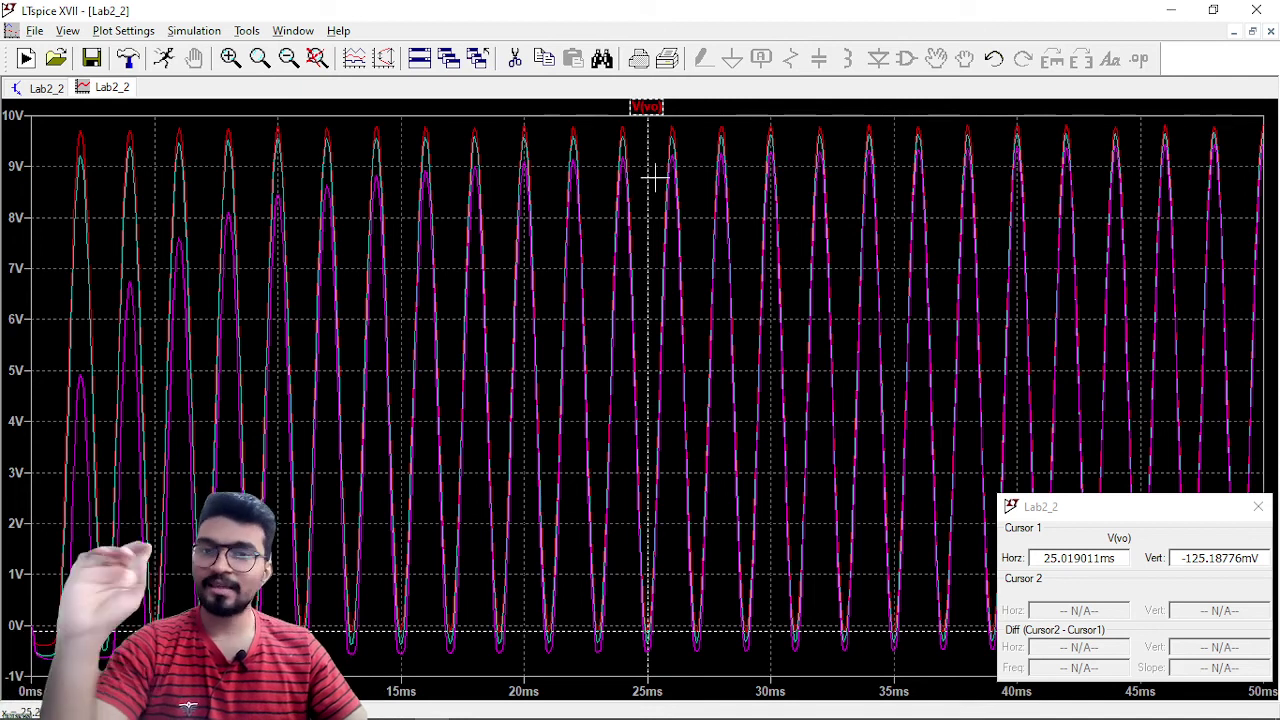
right_click(647, 120)
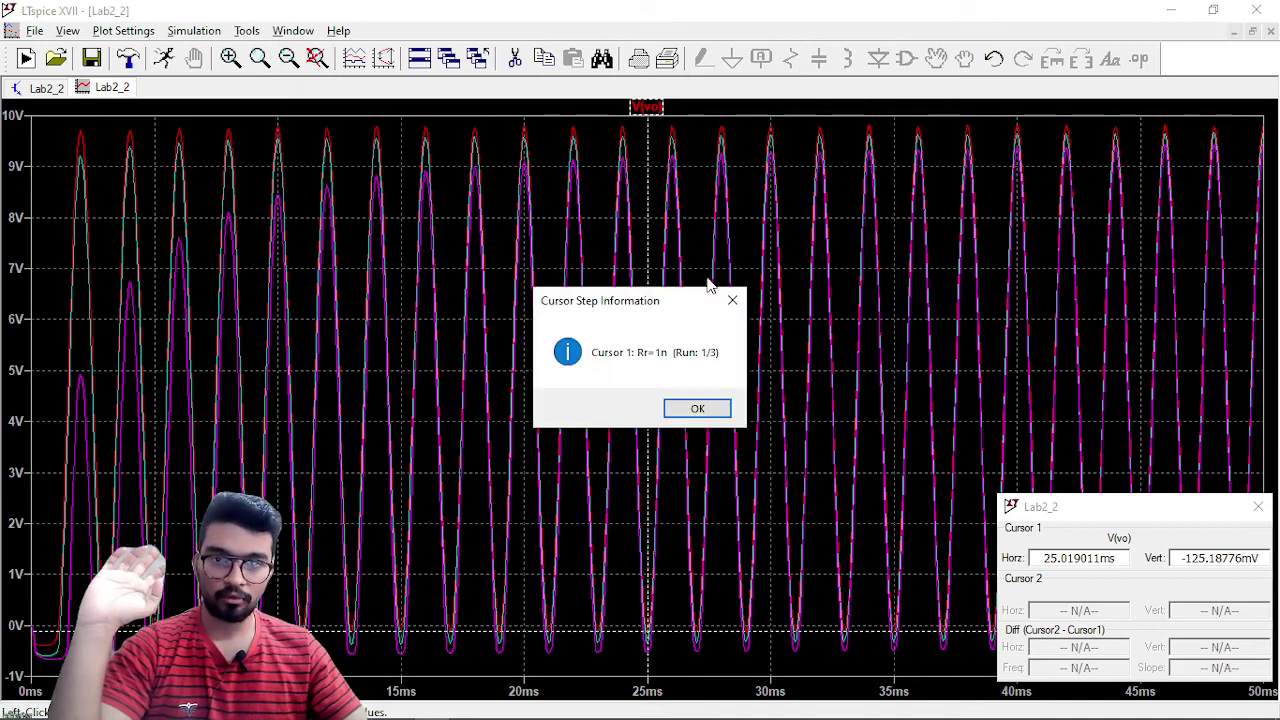
click(731, 297)
Step: Limit the displayed steps to step 1, the 1e-009 value of RR
right_click(690, 127)
mouse_move(840, 193)
click(930, 270)
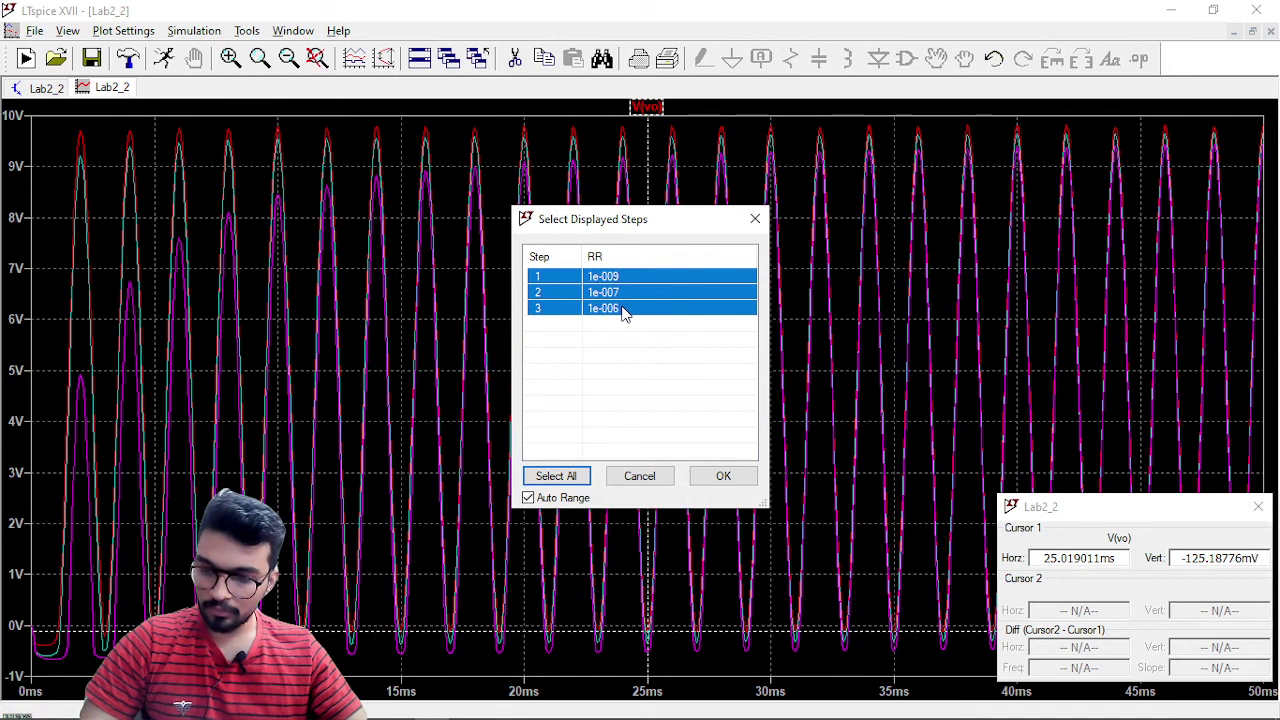
click(632, 345)
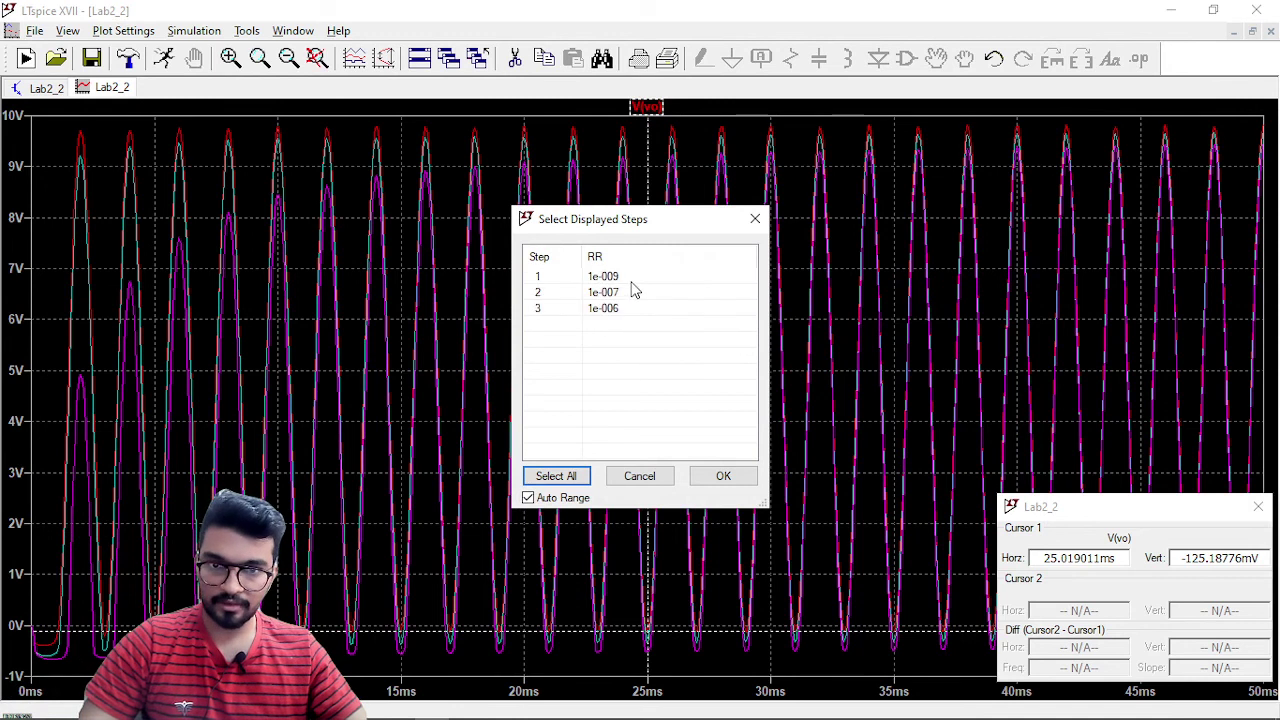
click(632, 279)
click(738, 477)
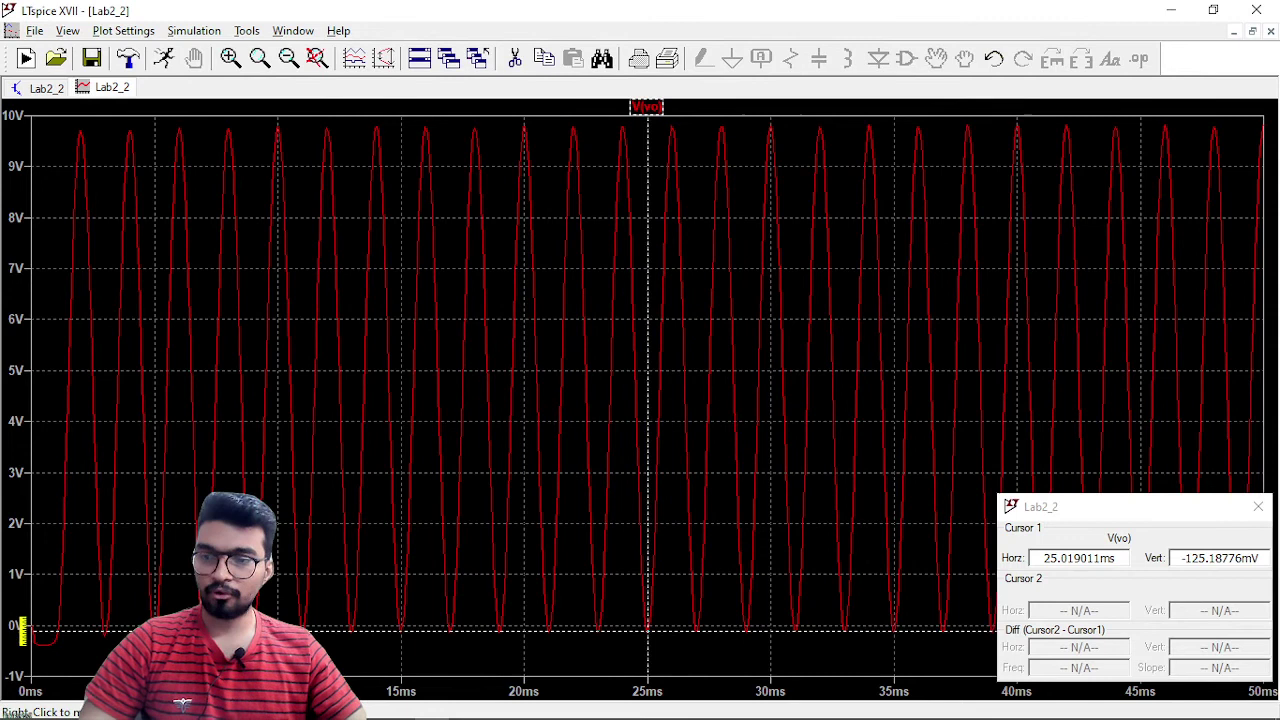
Step: Measure the V(vo) peak near 26 ms with the cursor and check the clamp circuit in the schematic
drag(1218, 518, 1143, 344)
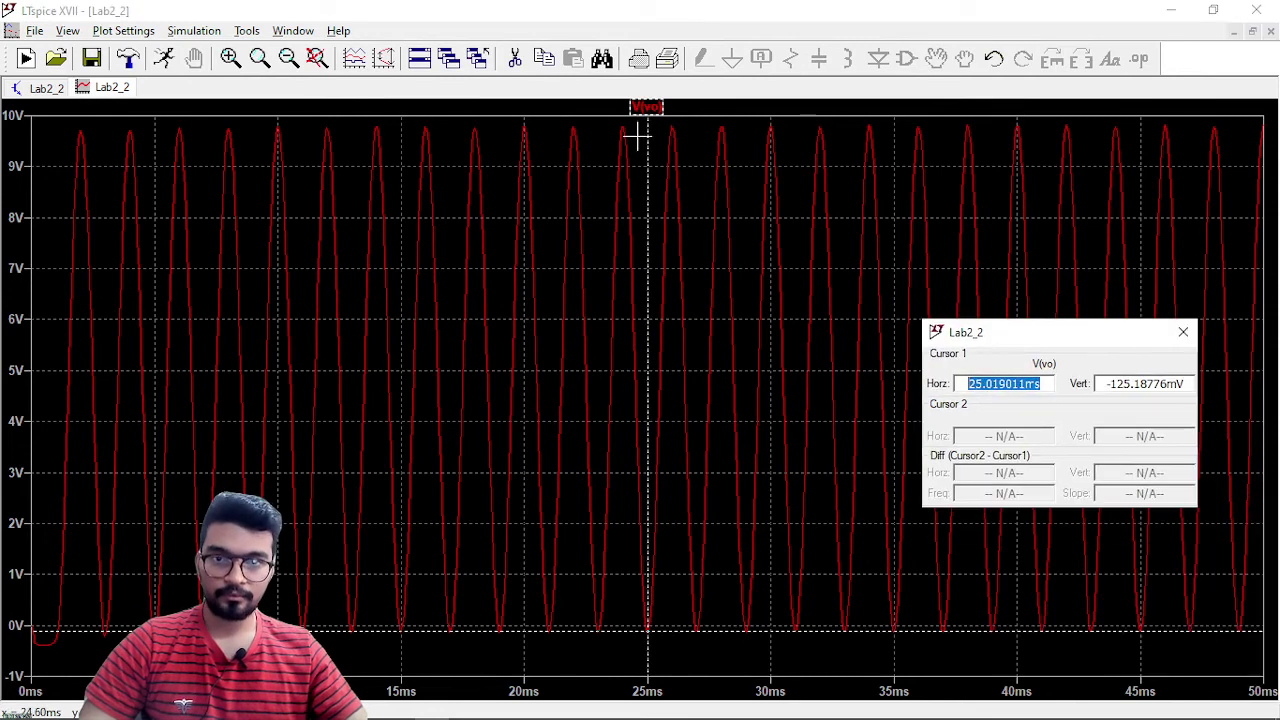
mouse_move(646, 137)
mouse_down()
mouse_move(645, 163)
mouse_move(670, 157)
mouse_up()
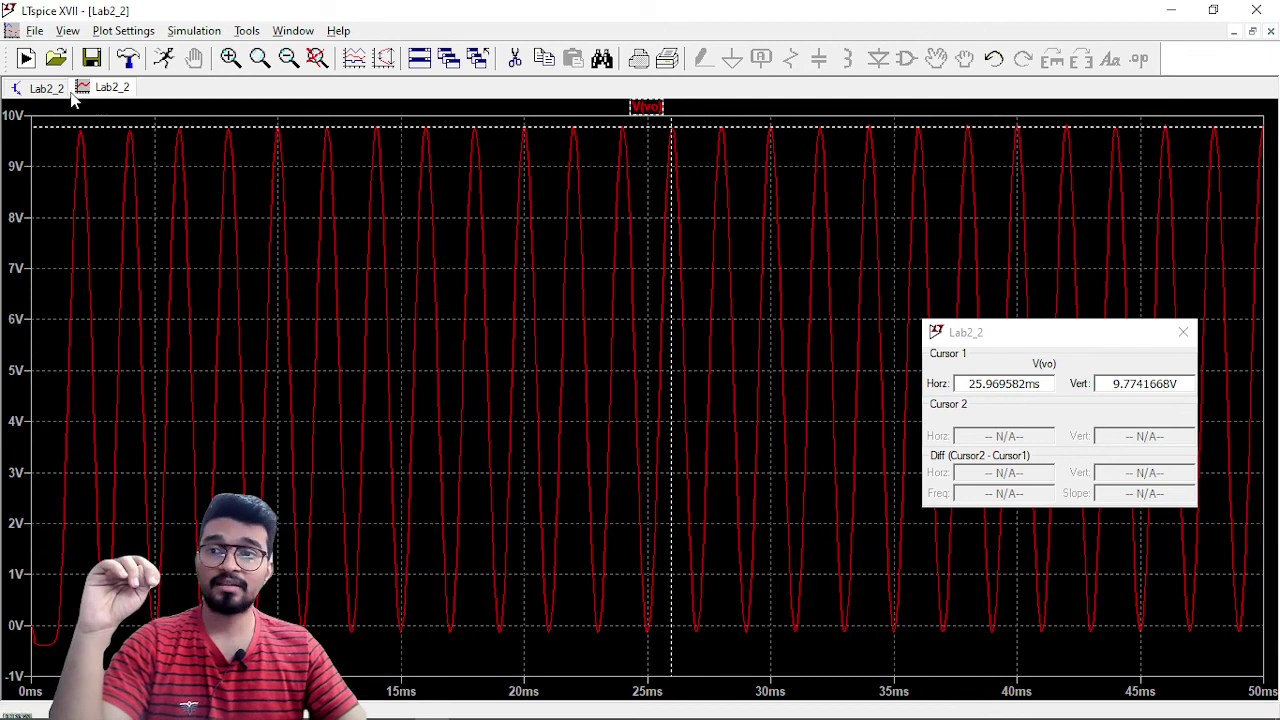
click(40, 88)
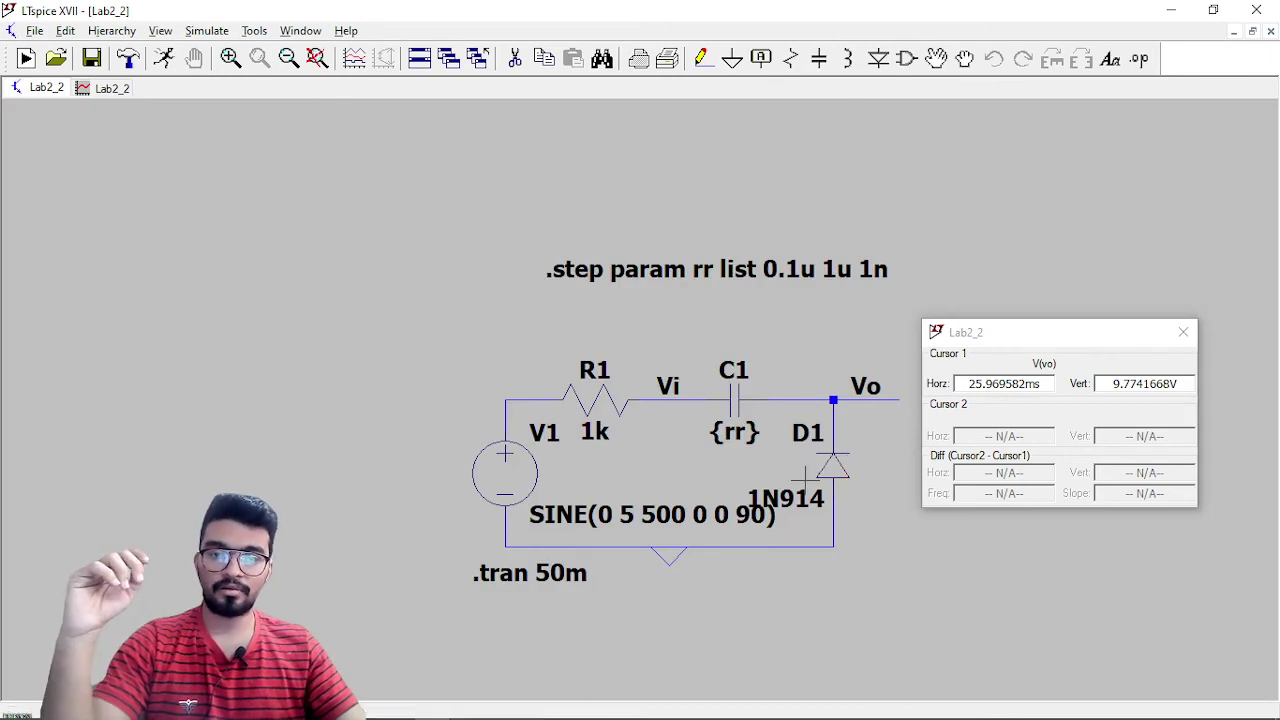
Step: Close the Lab2_2 waveform plot and check the properties of diode D1 in the schematic
click(110, 96)
right_click(111, 97)
click(156, 133)
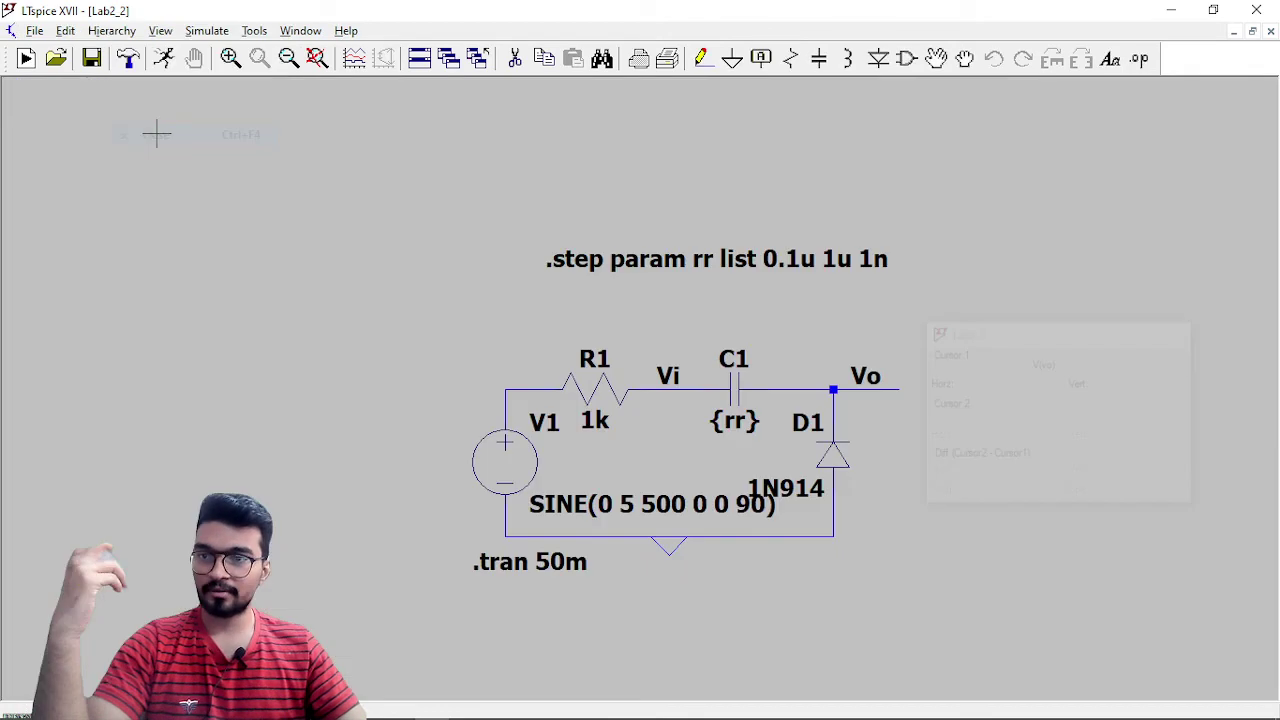
scroll(738, 431, up, 1)
right_click(898, 472)
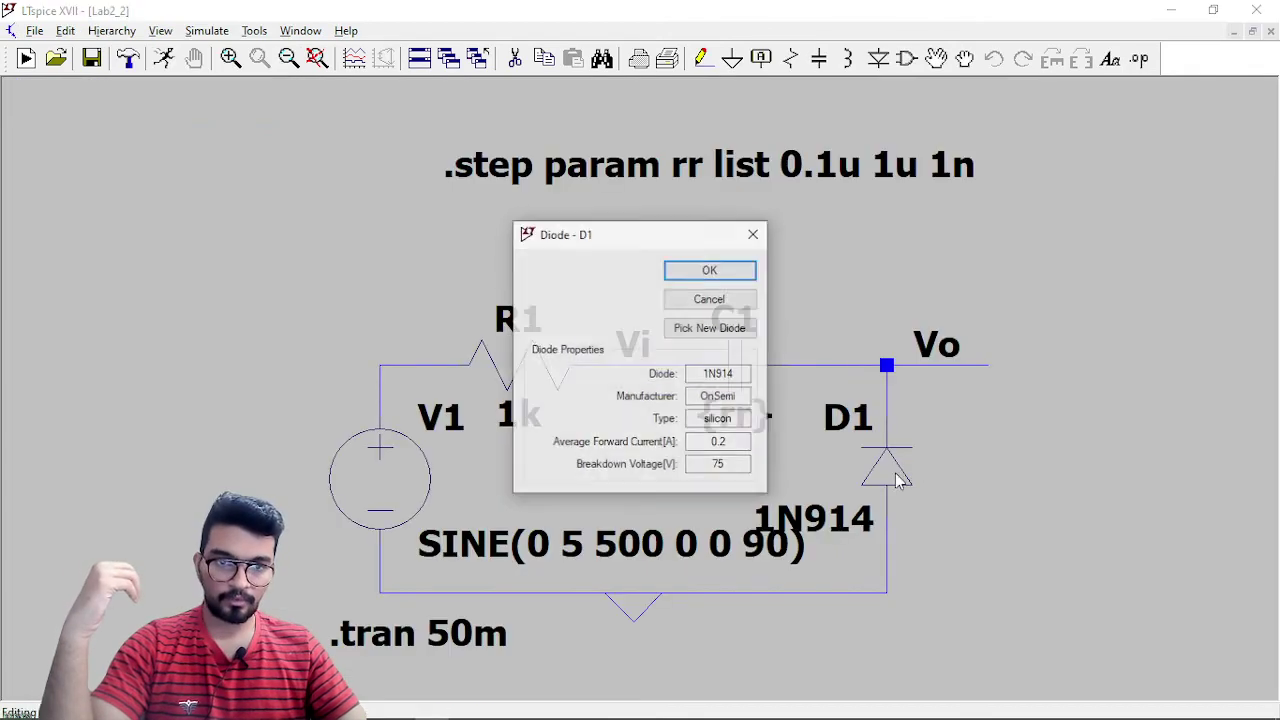
click(754, 233)
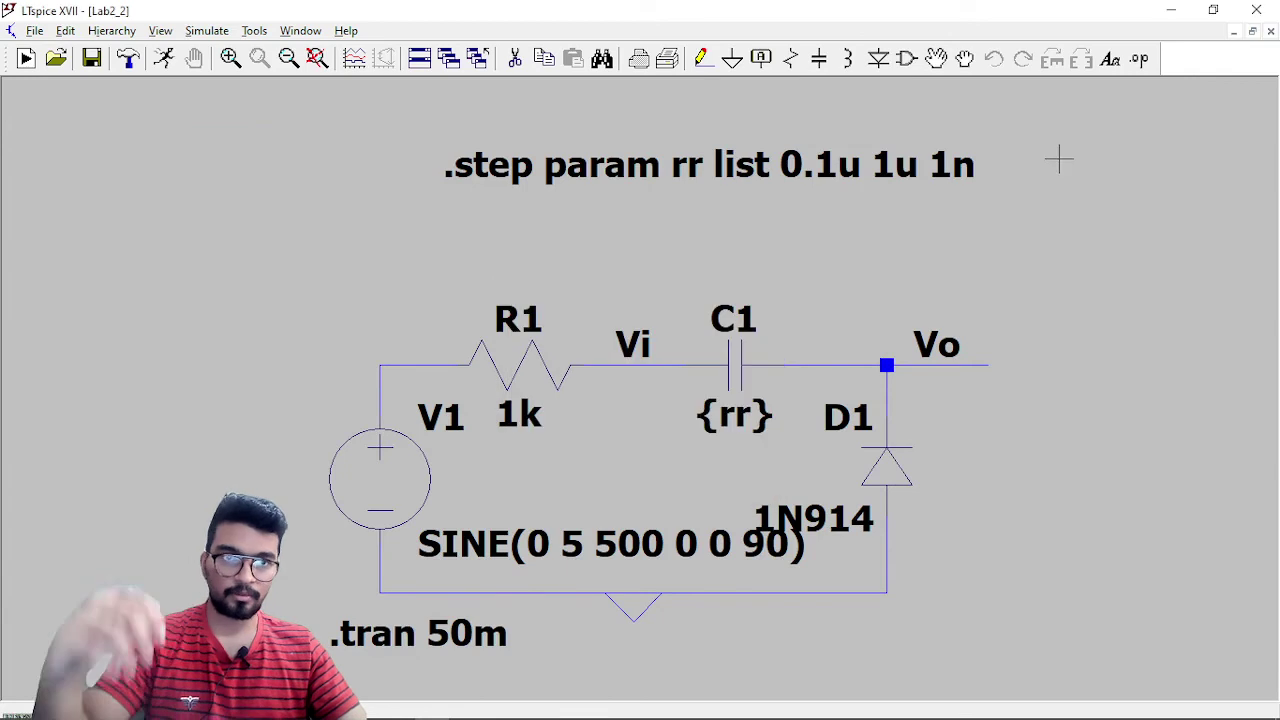
Step: Delete diode D1 and place a new diode in its gap with the anode at Vo, reversing its direction
click(513, 60)
click(895, 467)
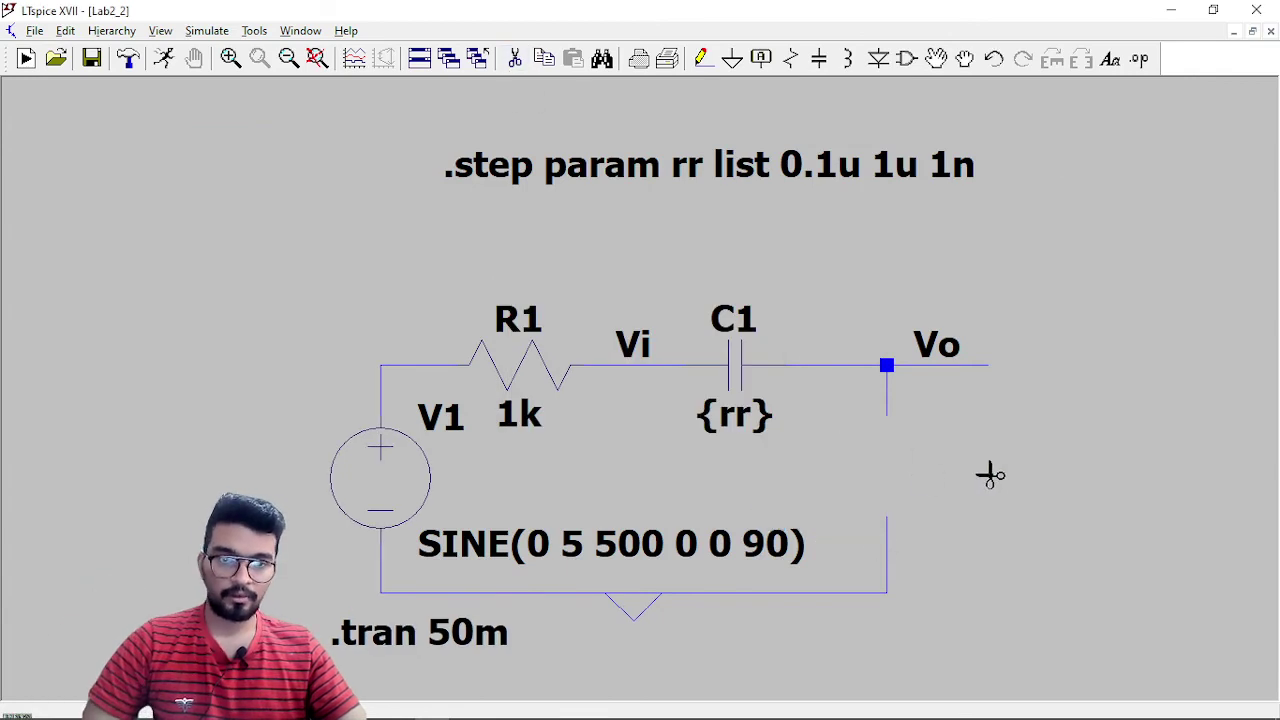
key(ctrl+v)
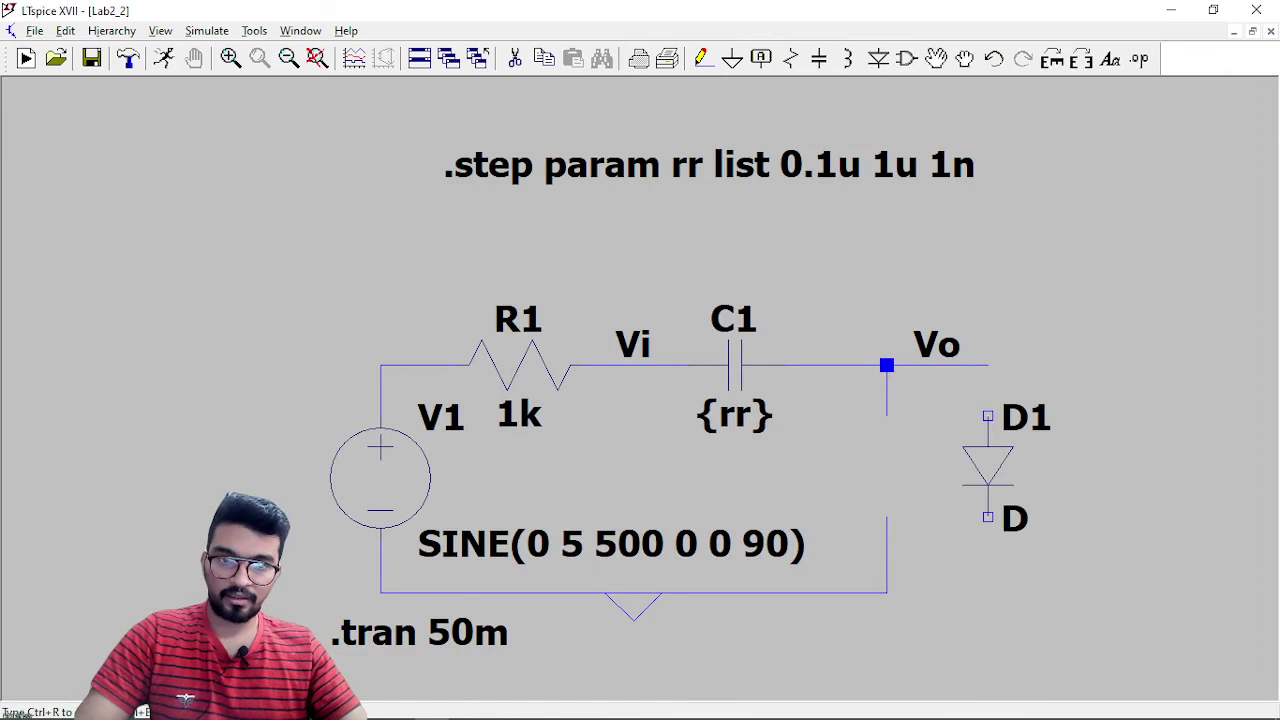
click(887, 467)
key(Escape)
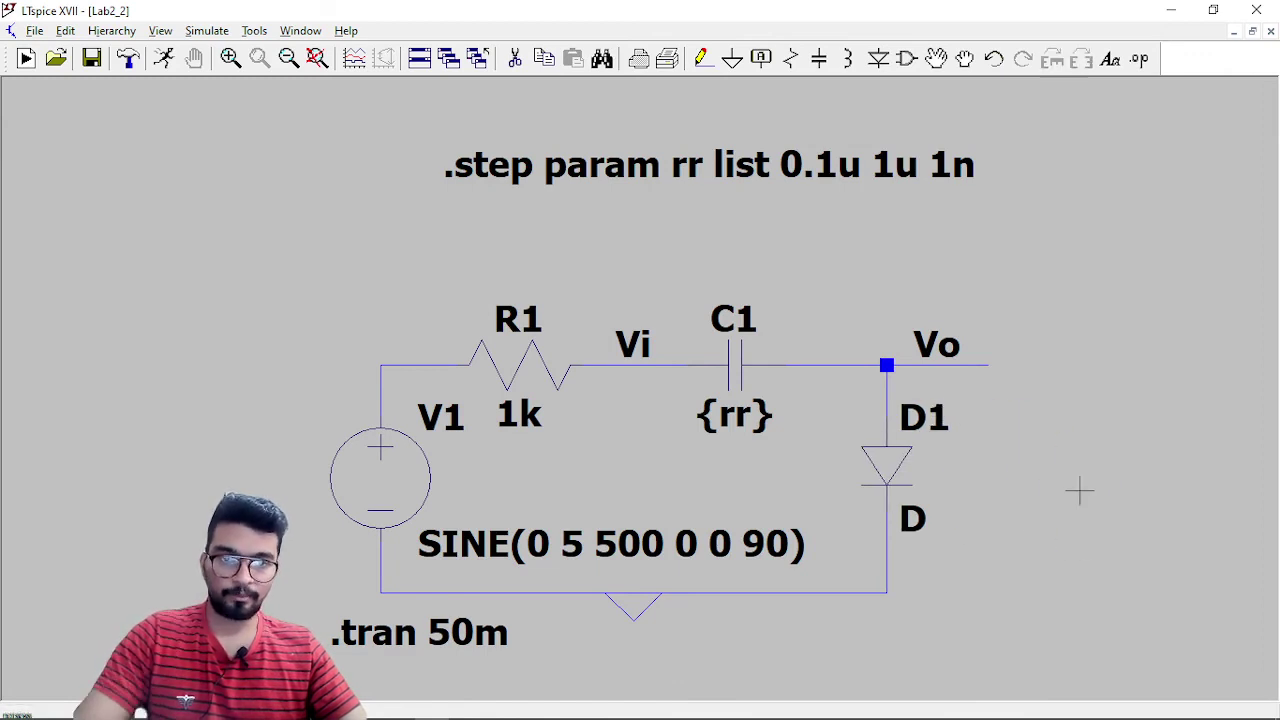
Step: Assign the 1N914 model to the new diode D1
right_click(906, 465)
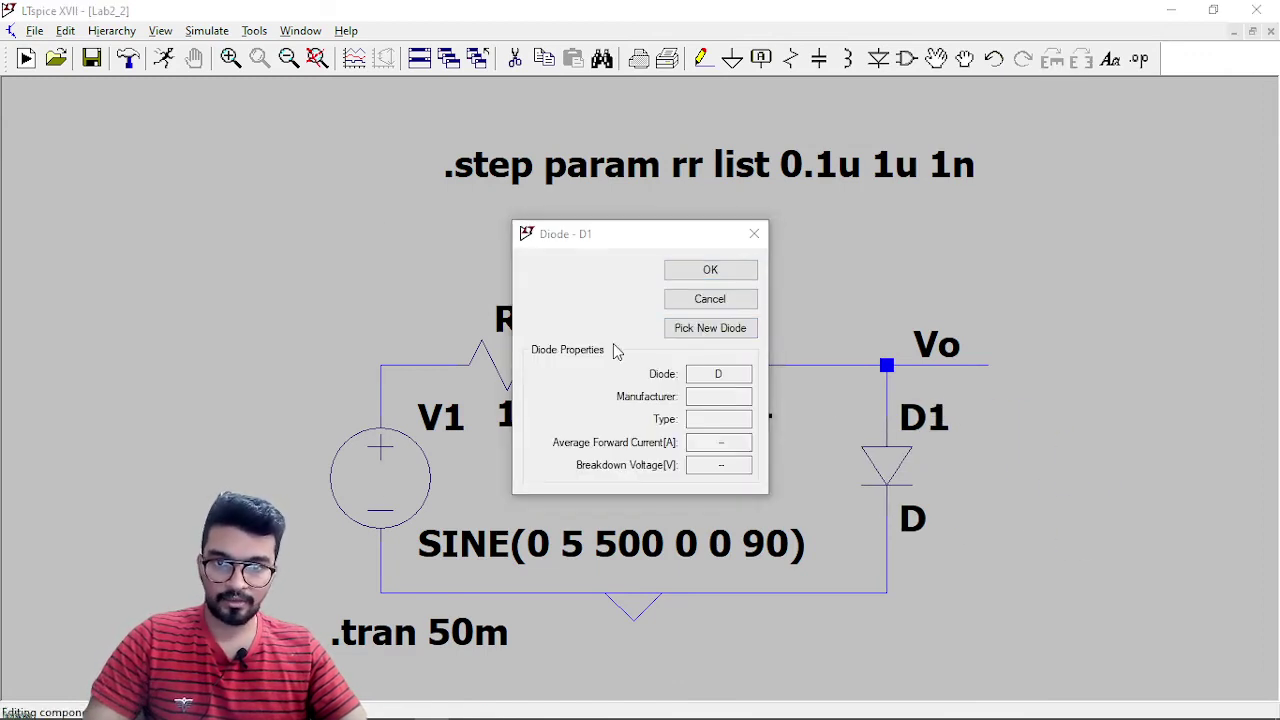
click(660, 331)
click(843, 269)
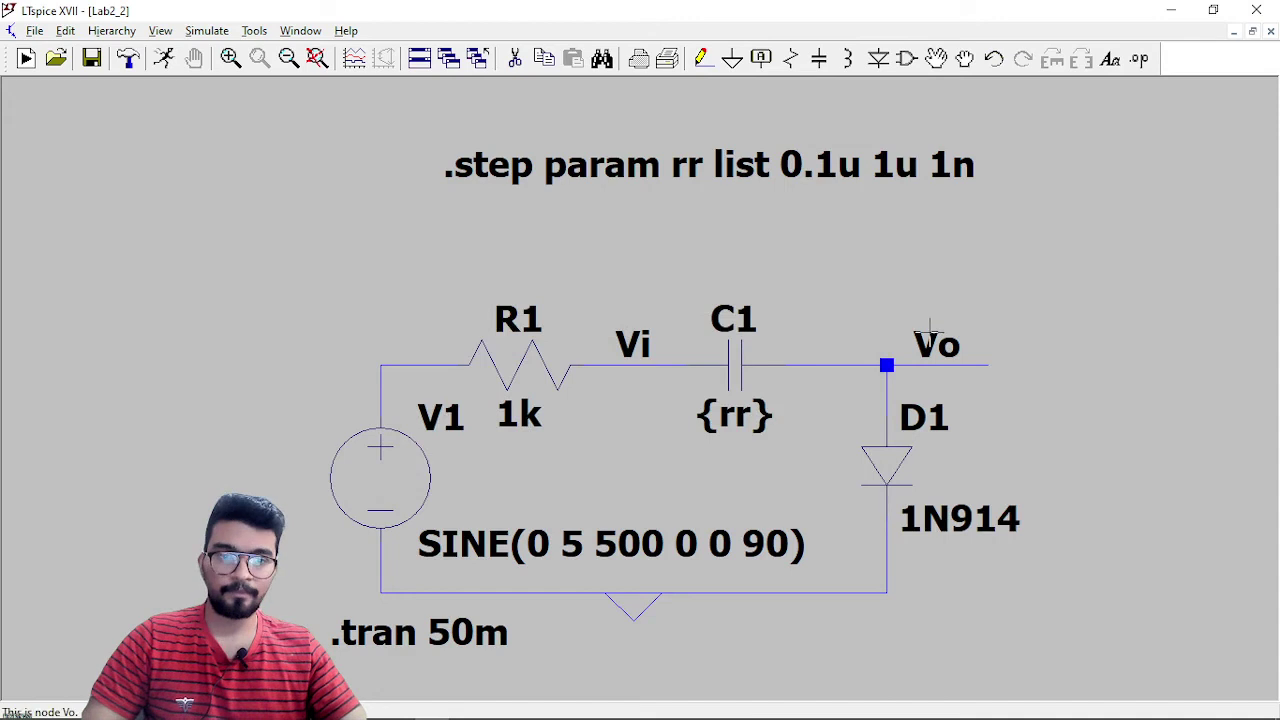
Step: Run the simulation of the reversed-diode clamp circuit and plot the voltage at Vo in a maximized window
click(163, 58)
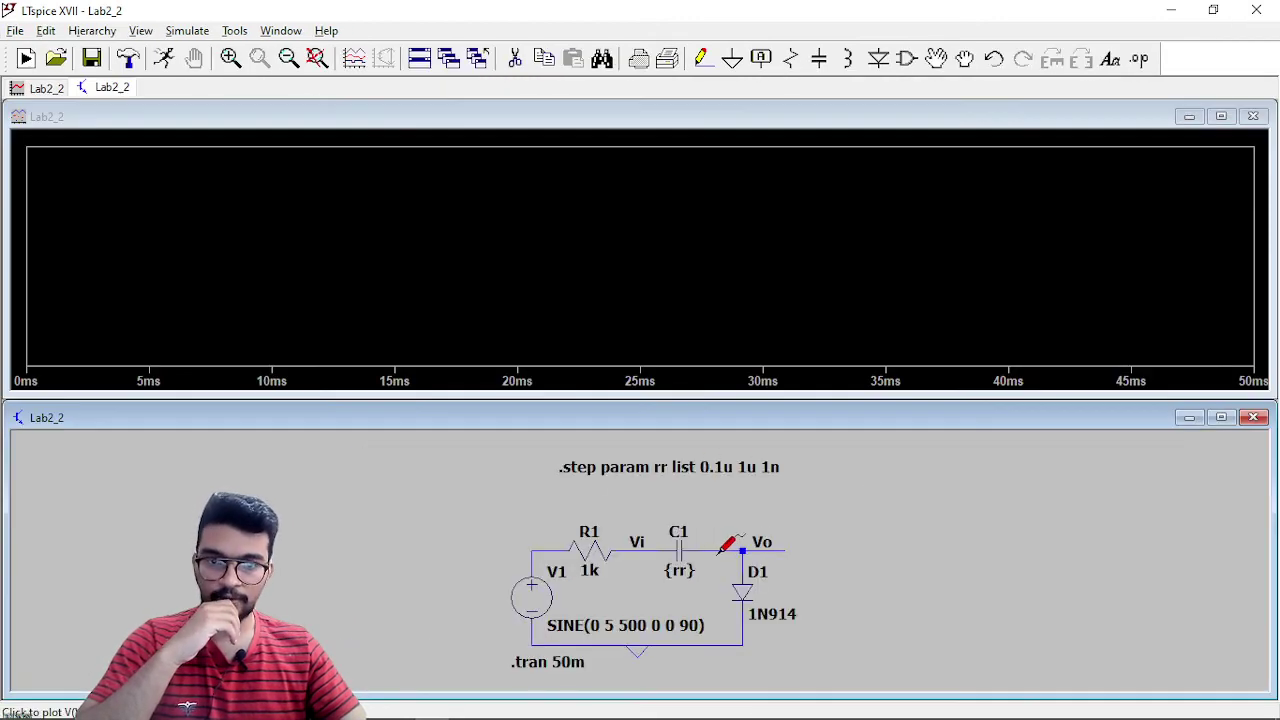
click(724, 550)
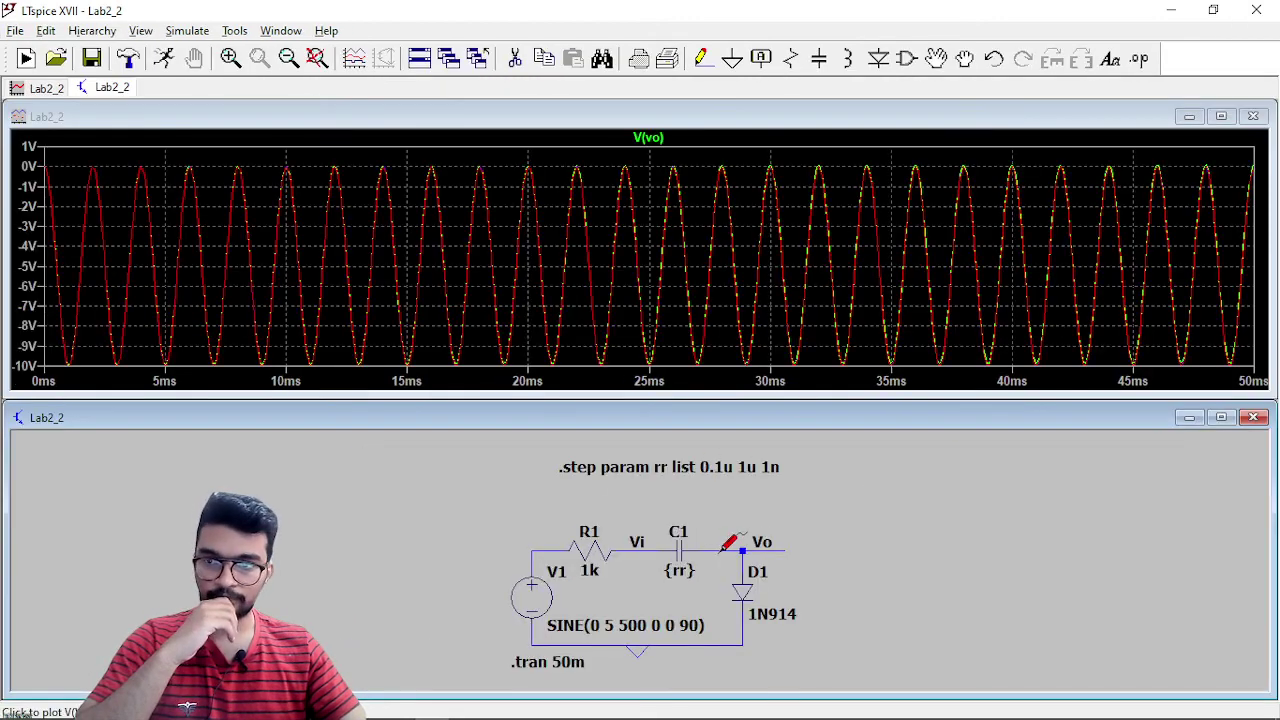
click(1222, 118)
right_click(708, 252)
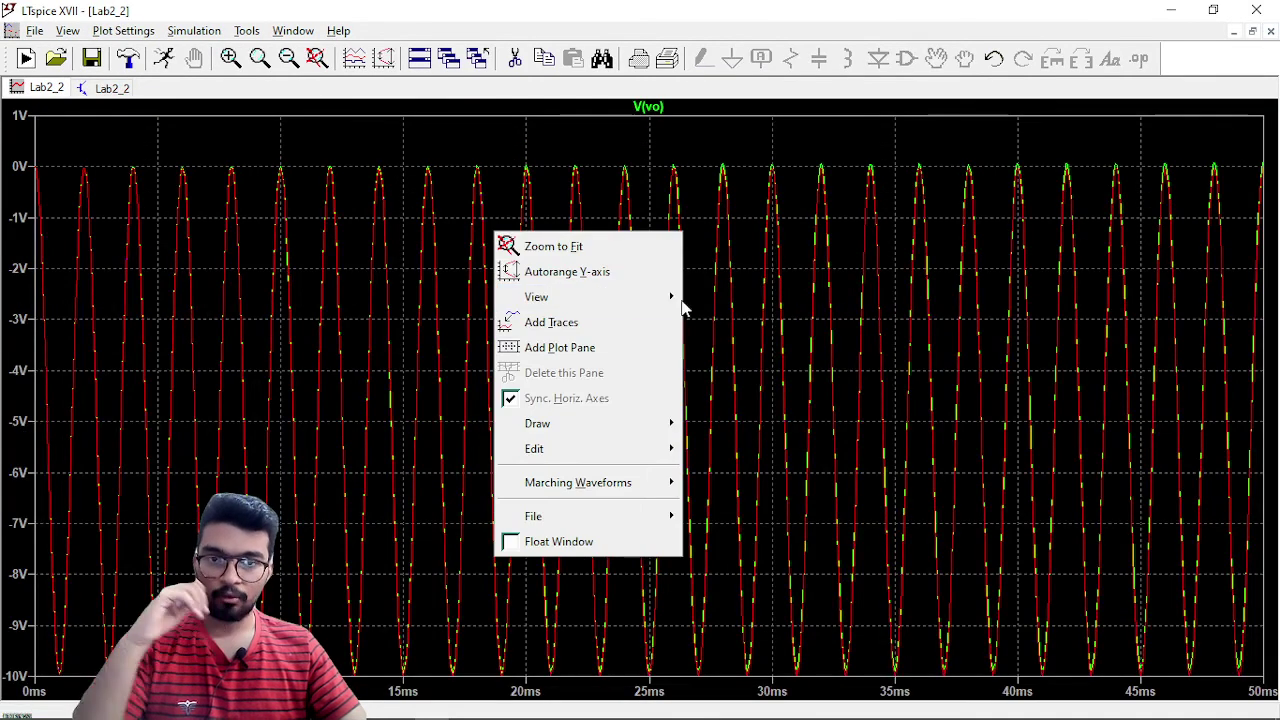
click(737, 291)
Step: Measure V(vo) with a cursor at the peak near 24 ms and the minimum near 25 ms
click(648, 106)
drag(650, 202, 624, 200)
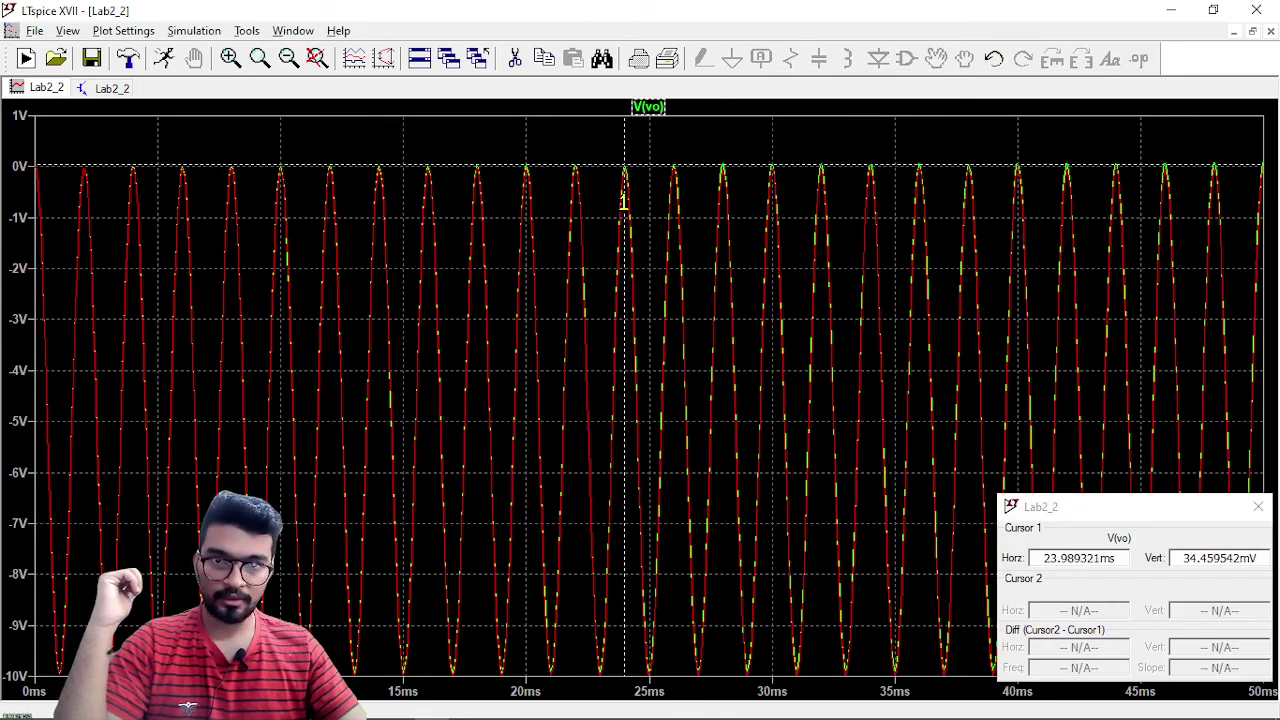
mouse_move(626, 205)
mouse_down()
mouse_move(686, 211)
mouse_move(648, 218)
mouse_up()
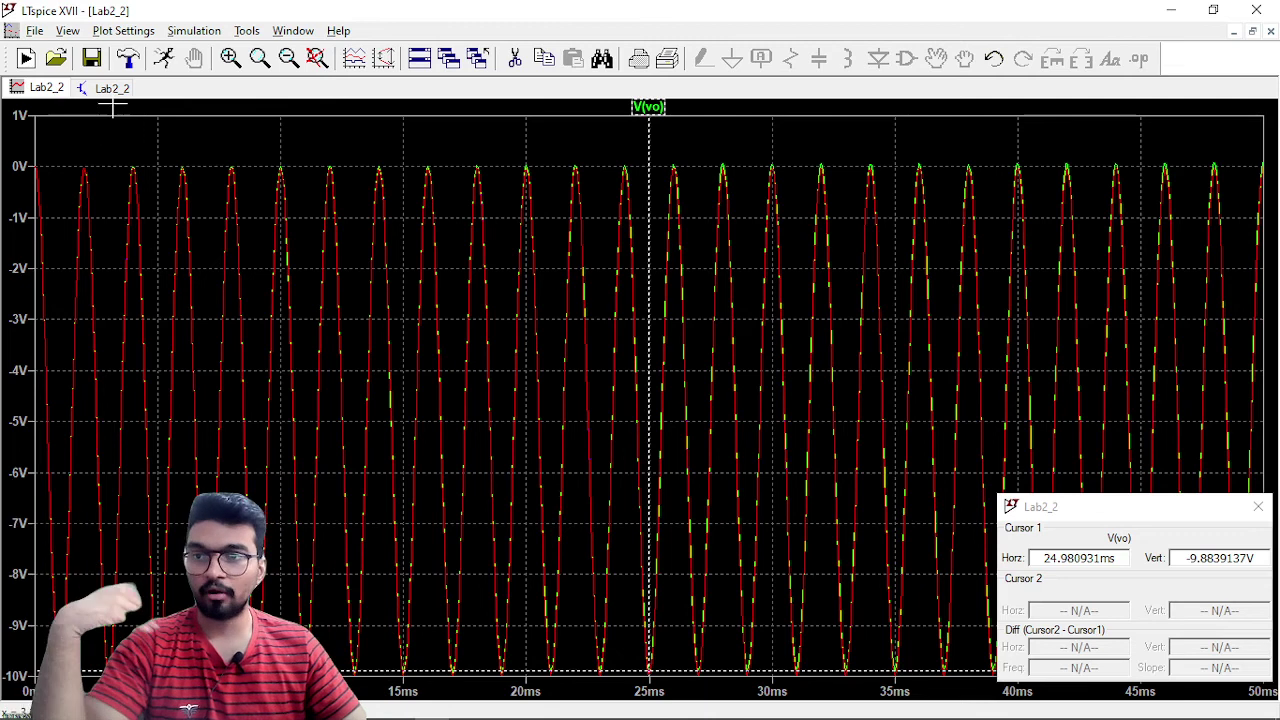
Step: Close the waveform plot and return to the Lab2_2 clamp circuit schematic
right_click(50, 92)
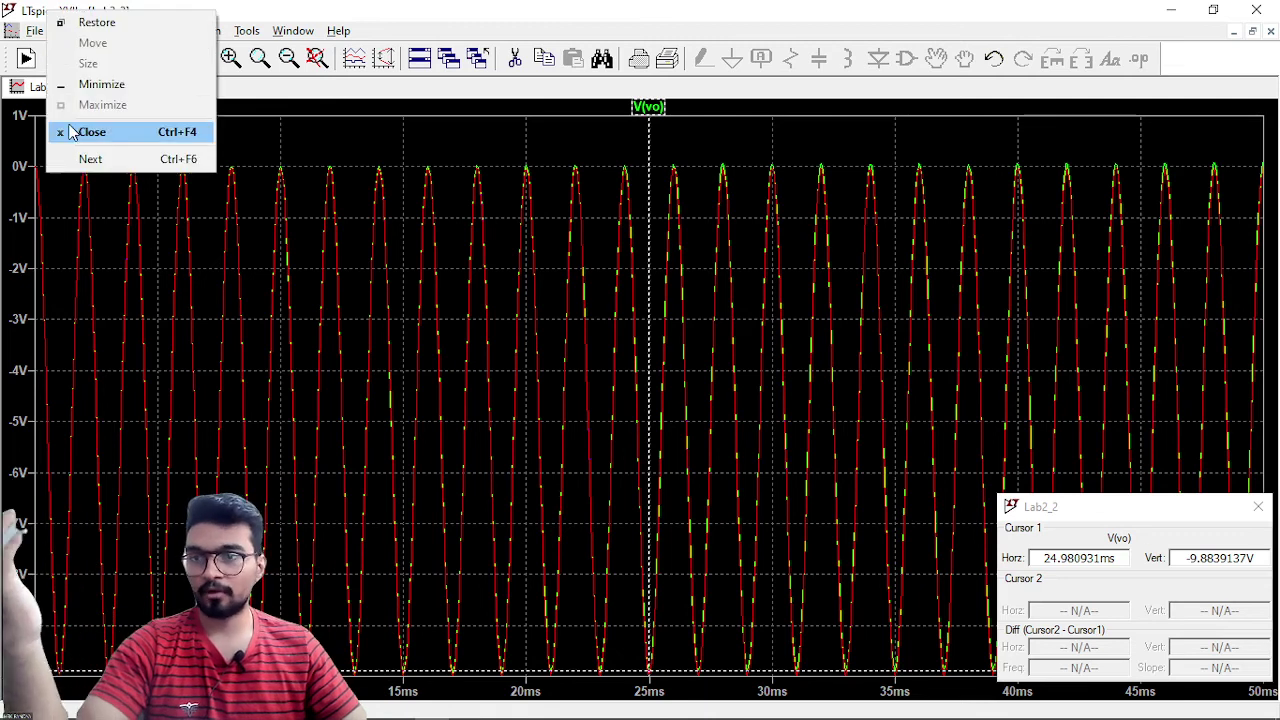
click(62, 129)
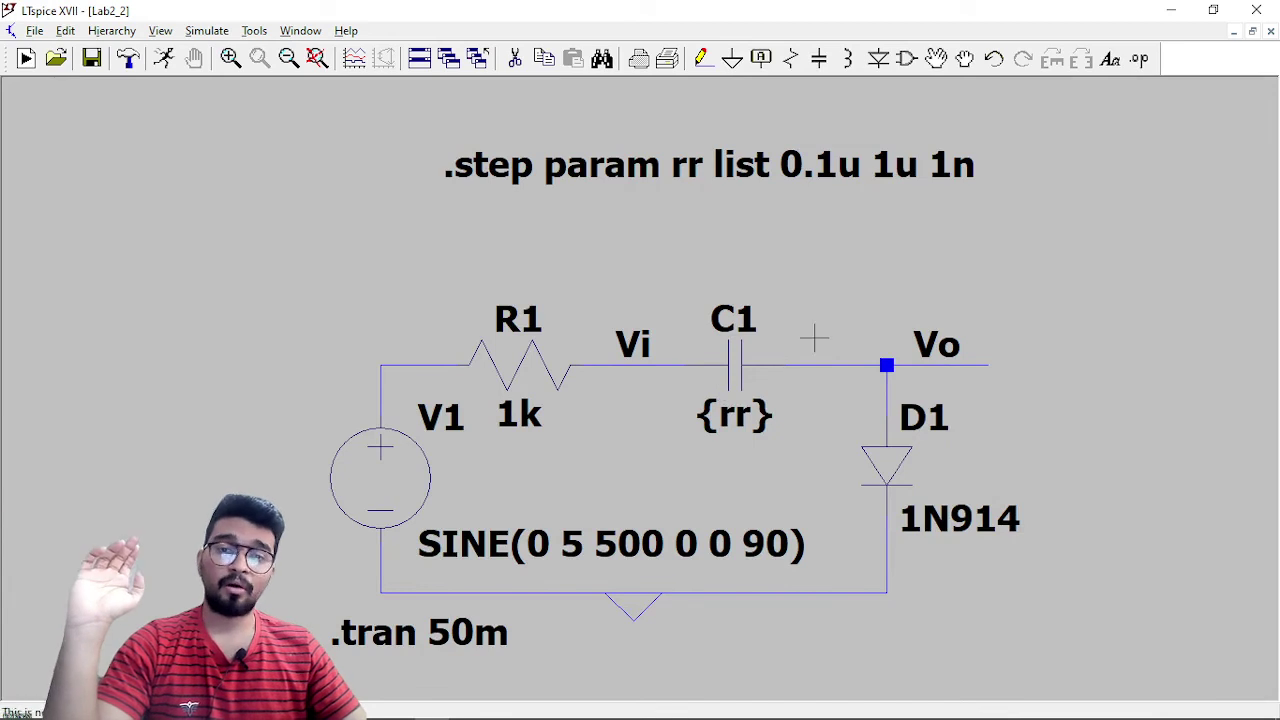
drag(1025, 442, 1037, 374)
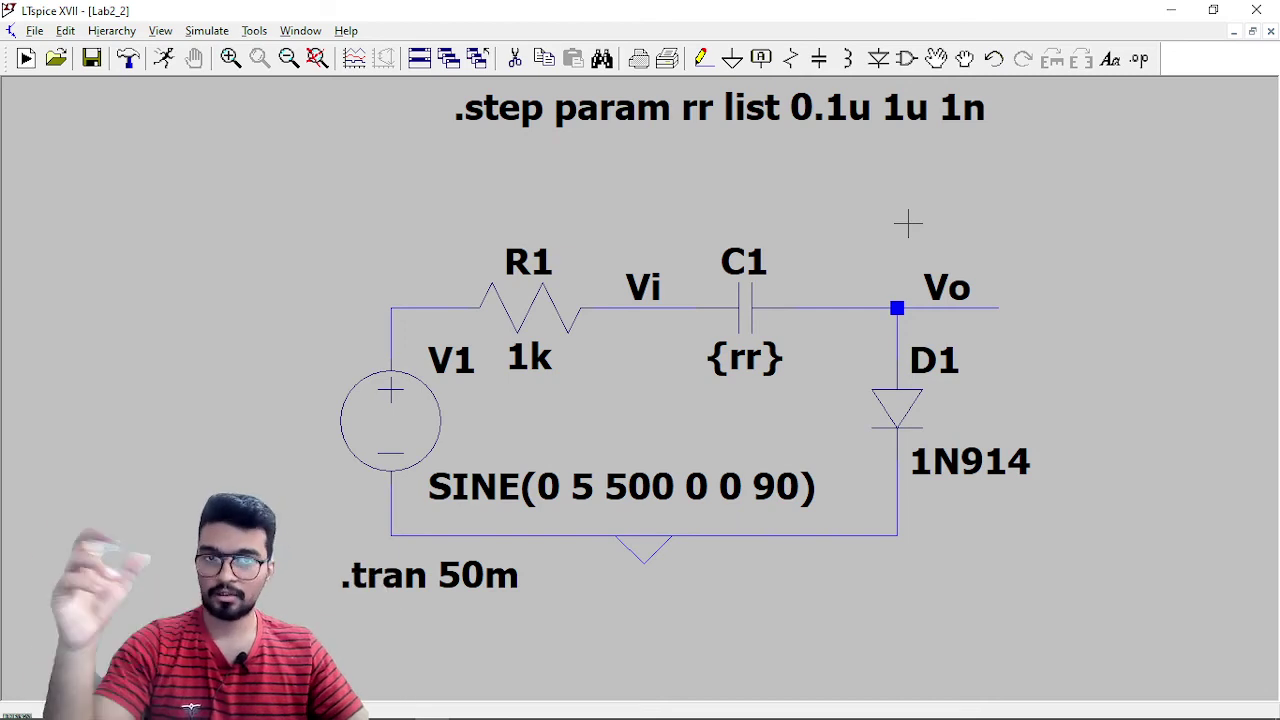
Step: Switch to the lab PDF in WPS Office and examine the voltage doubler circuit and its caption
key(alt+Tab)
scroll(542, 560, down, 1)
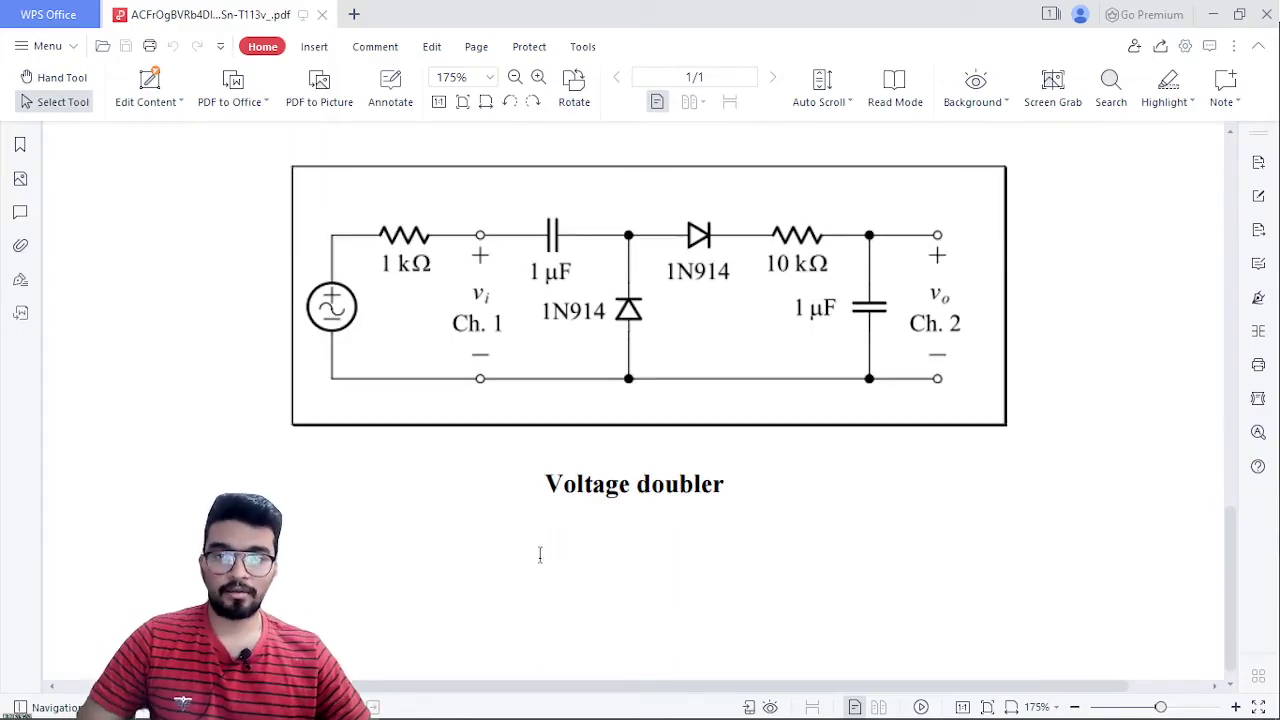
drag(549, 487, 723, 491)
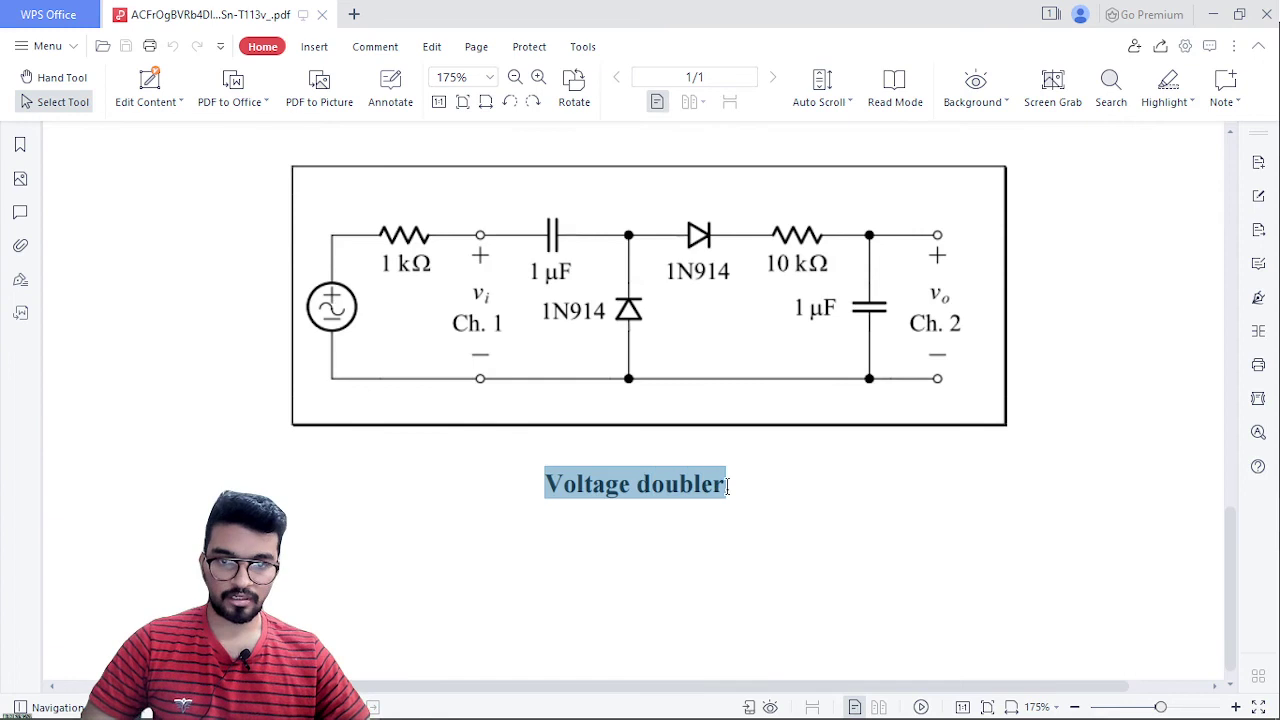
click(630, 466)
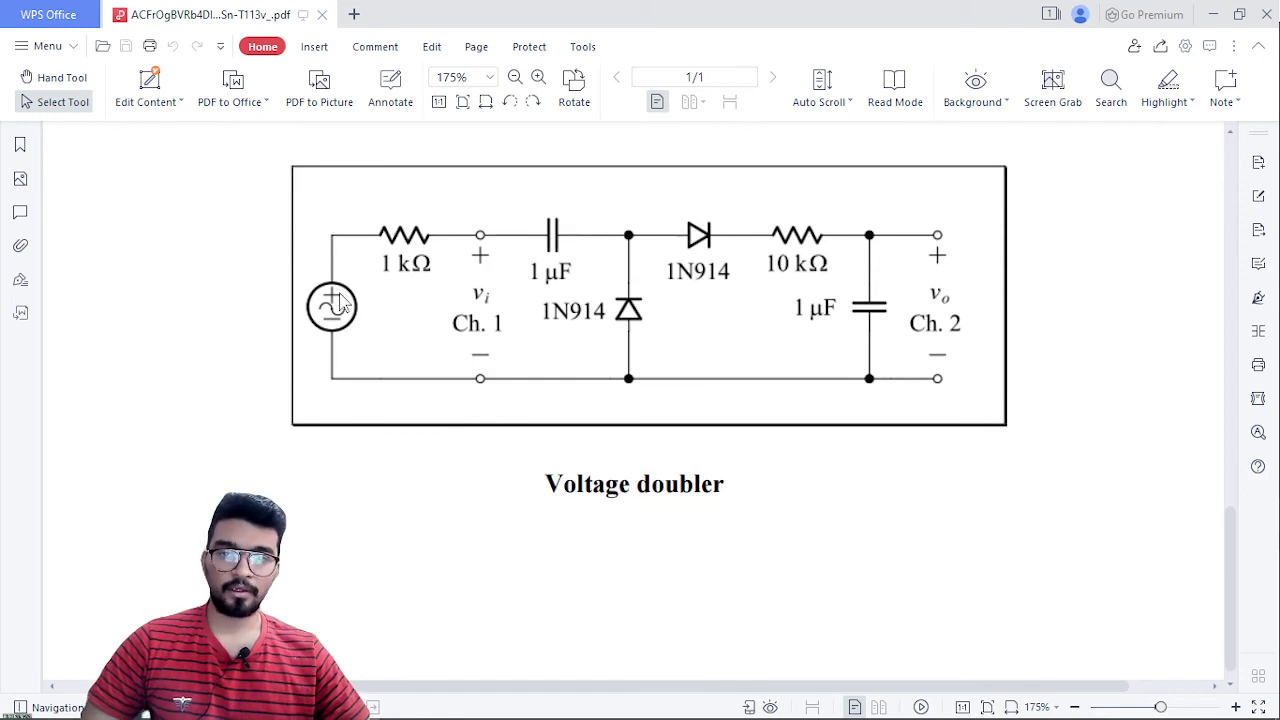